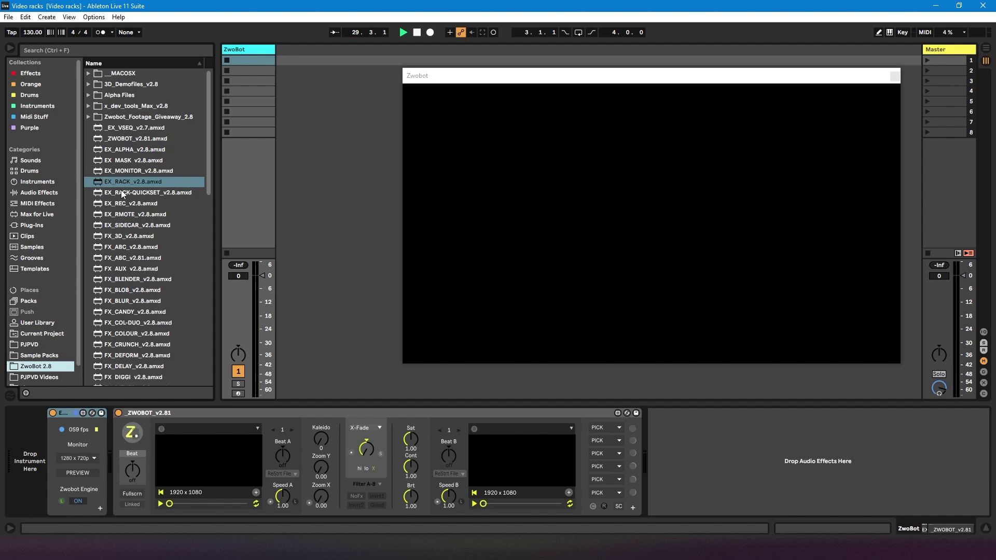
# - Add an EX_RACK_v2.8 device to the ZwoBot track, ahead of _ZWOBOT_v2.81
pyautogui.click(124, 193)
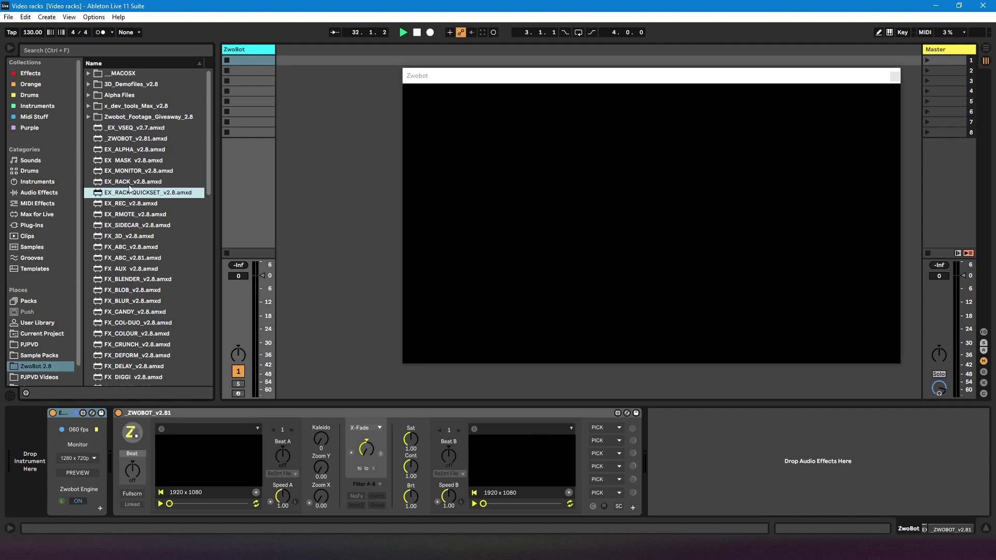
pyautogui.click(129, 185)
pyautogui.click(124, 196)
pyautogui.click(124, 186)
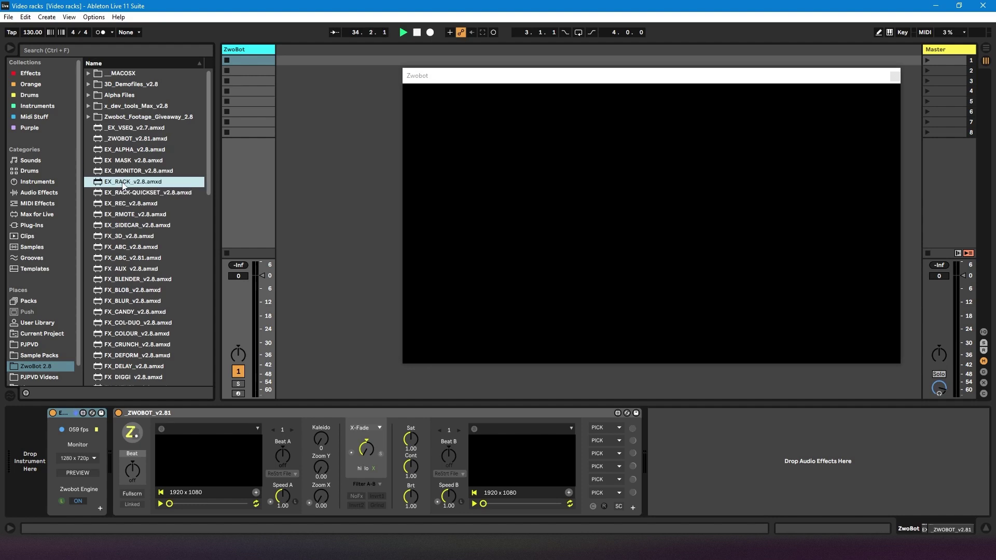
pyautogui.moveTo(124, 186)
pyautogui.mouseDown()
pyautogui.moveTo(13, 452)
pyautogui.moveTo(236, 443)
pyautogui.moveTo(63, 435)
pyautogui.moveTo(75, 437)
pyautogui.mouseUp()
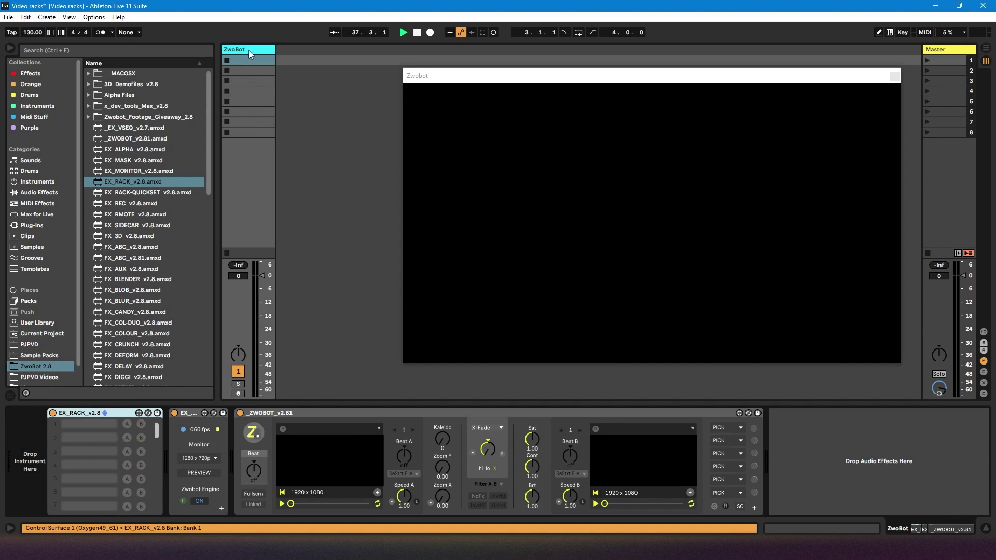
pyautogui.click(79, 412)
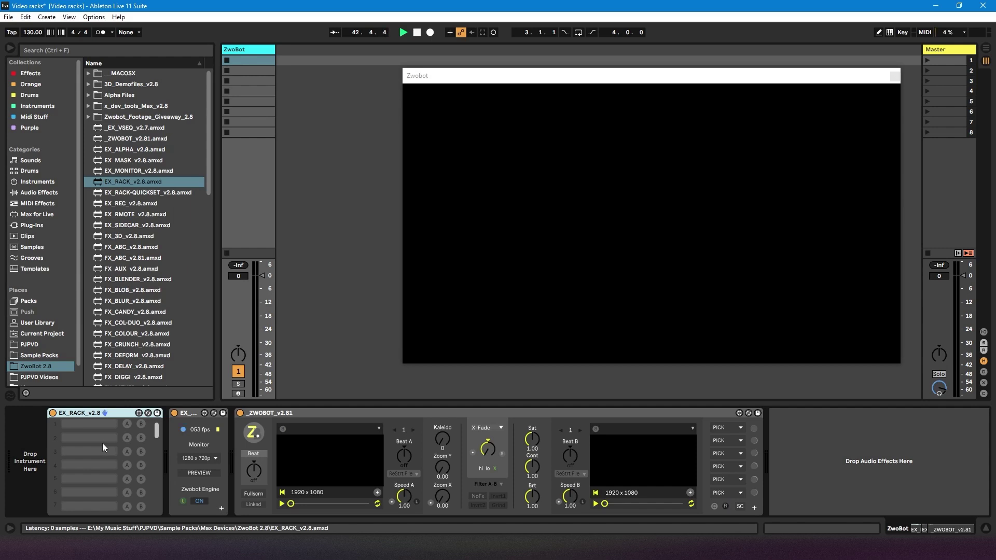
pyautogui.scroll(-5, 100, 454)
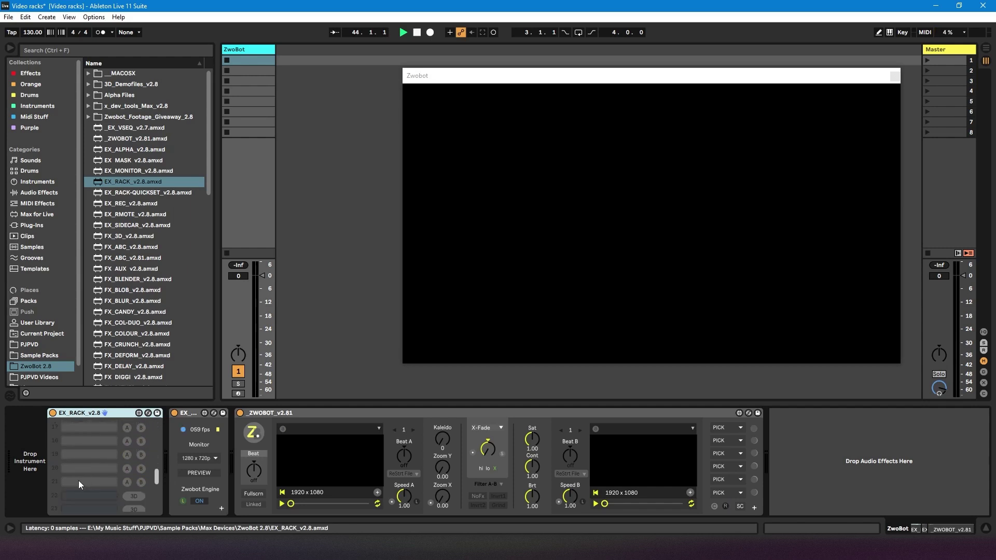
pyautogui.scroll(5, 86, 465)
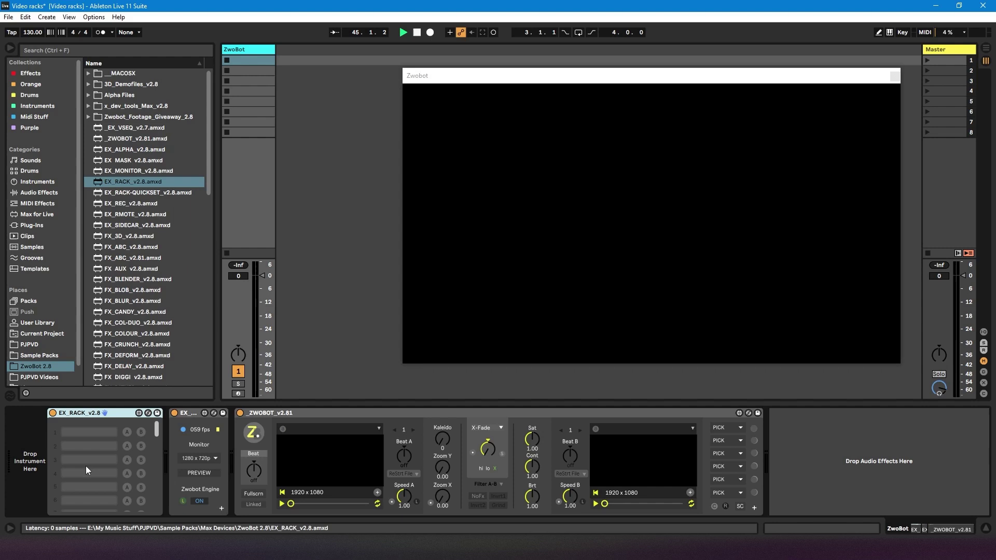
# - Load five Kaiber AI long clips into rack slots 1–5, previewing slots 1 and 2 on players A and B
pyautogui.click(41, 377)
pyautogui.click(157, 271)
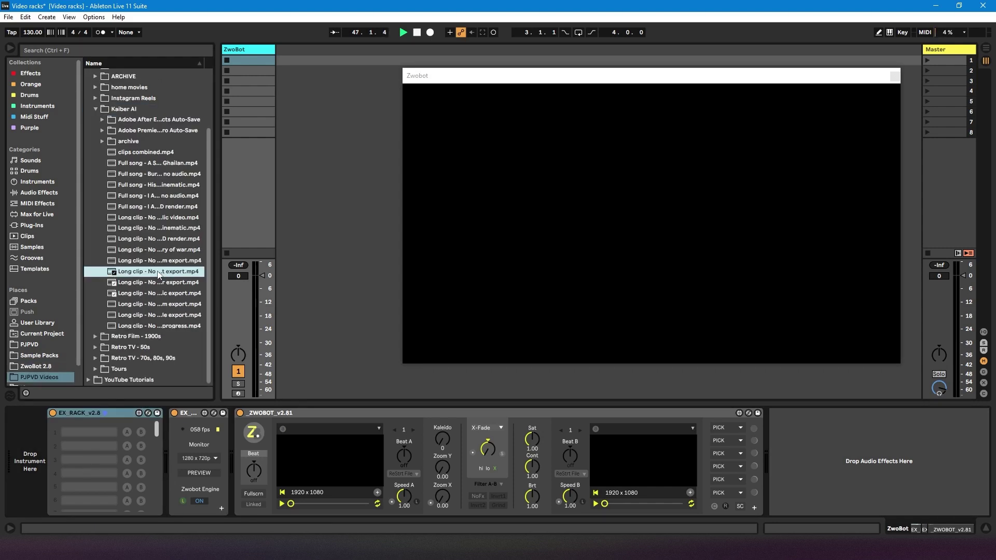
pyautogui.keyDown('shift'); pyautogui.click(140, 314); pyautogui.keyUp('shift')
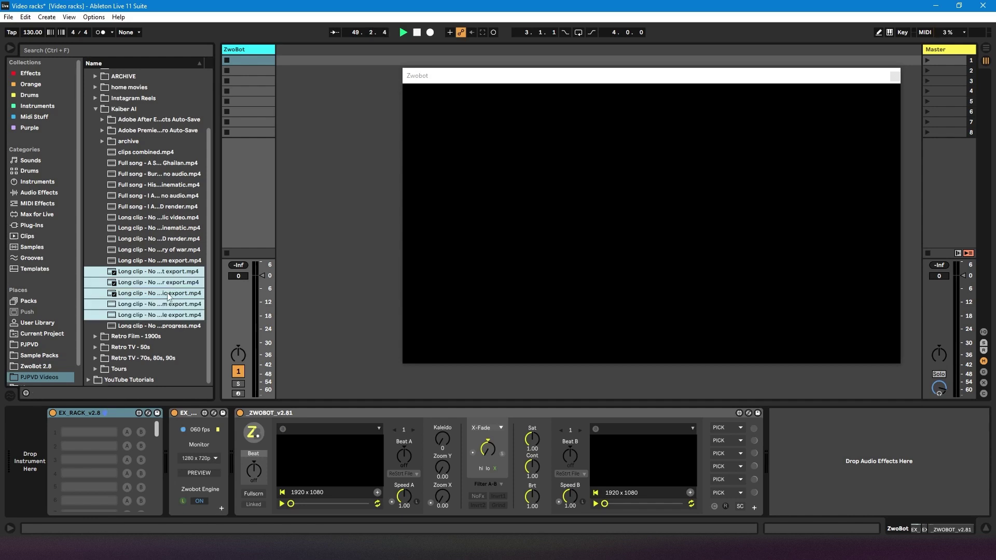
pyautogui.click(145, 262)
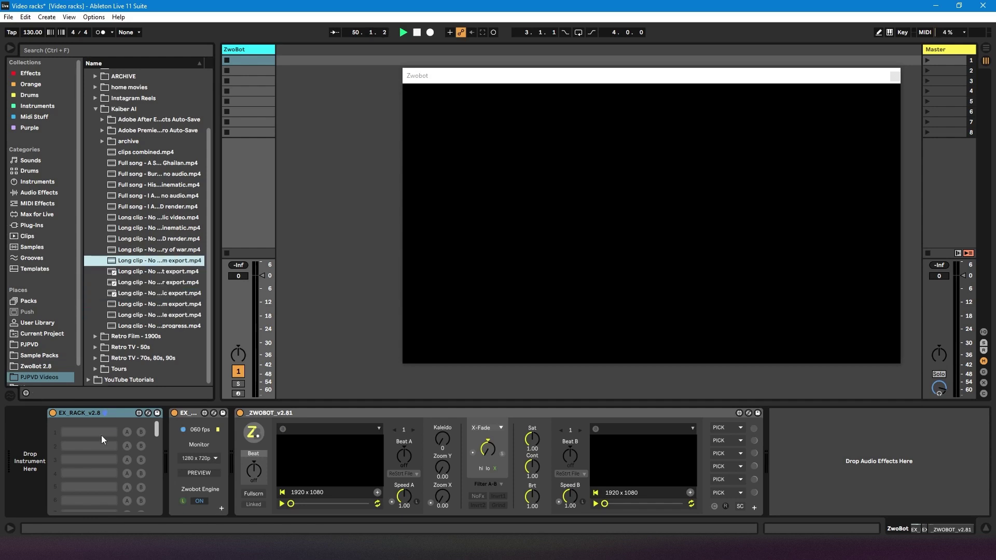
pyautogui.moveTo(155, 282); pyautogui.dragTo(102, 441)
pyautogui.moveTo(136, 294); pyautogui.dragTo(94, 462)
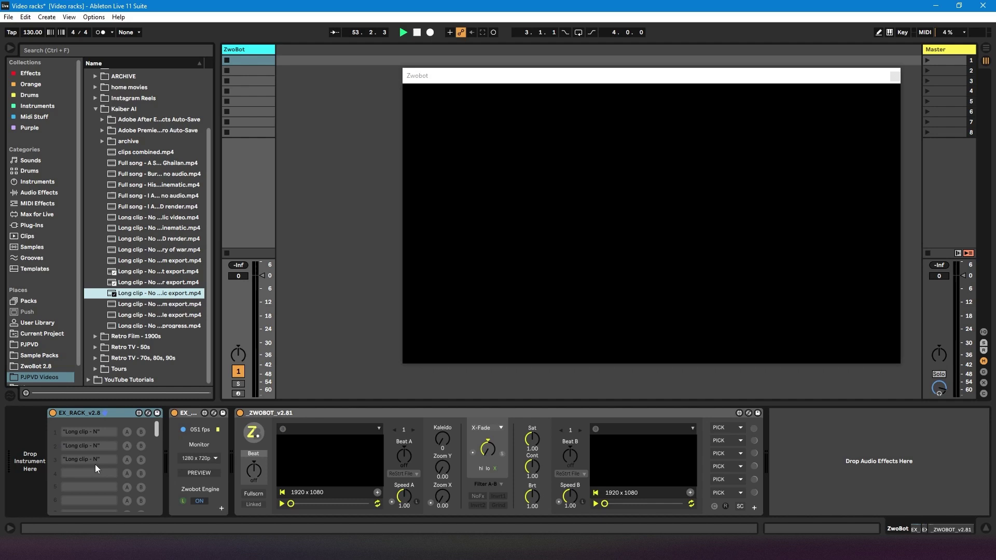
pyautogui.moveTo(156, 303); pyautogui.dragTo(92, 470)
pyautogui.click(139, 316)
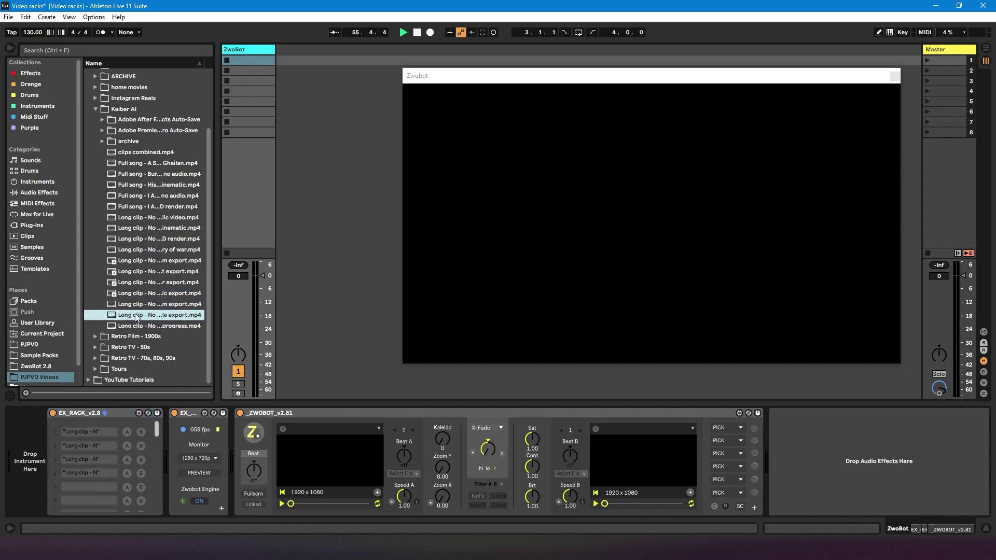
pyautogui.moveTo(139, 320); pyautogui.dragTo(98, 489)
pyautogui.click(127, 434)
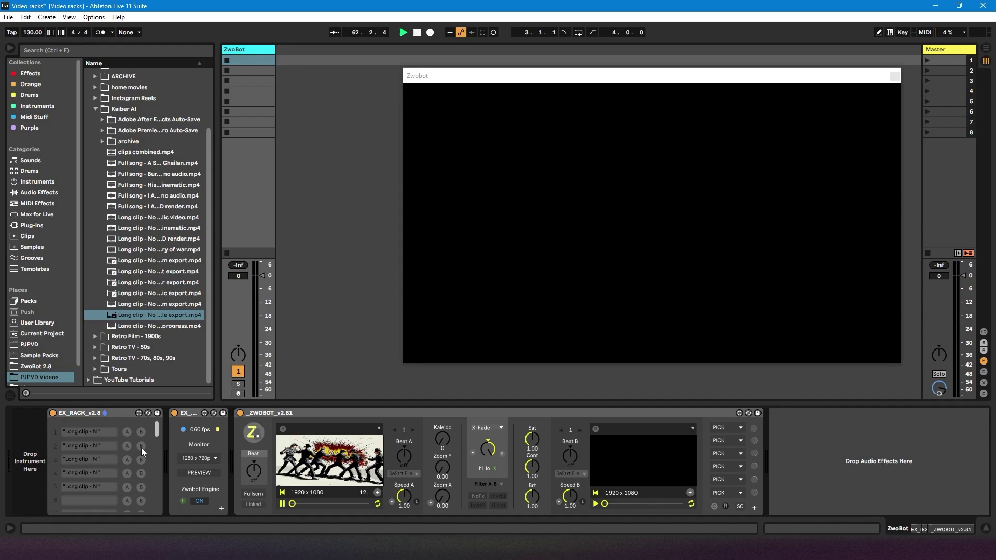
pyautogui.click(141, 447)
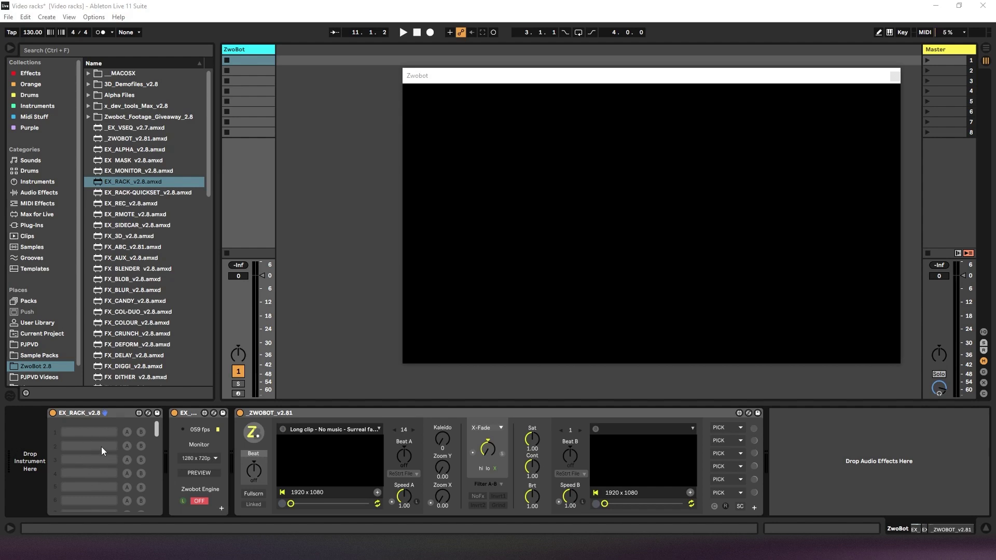
# - Drop the Kaiber AI folder from File Explorer's Video library into EX_RACK slot 1
pyautogui.rightClick(34, 466)
pyautogui.click(67, 473)
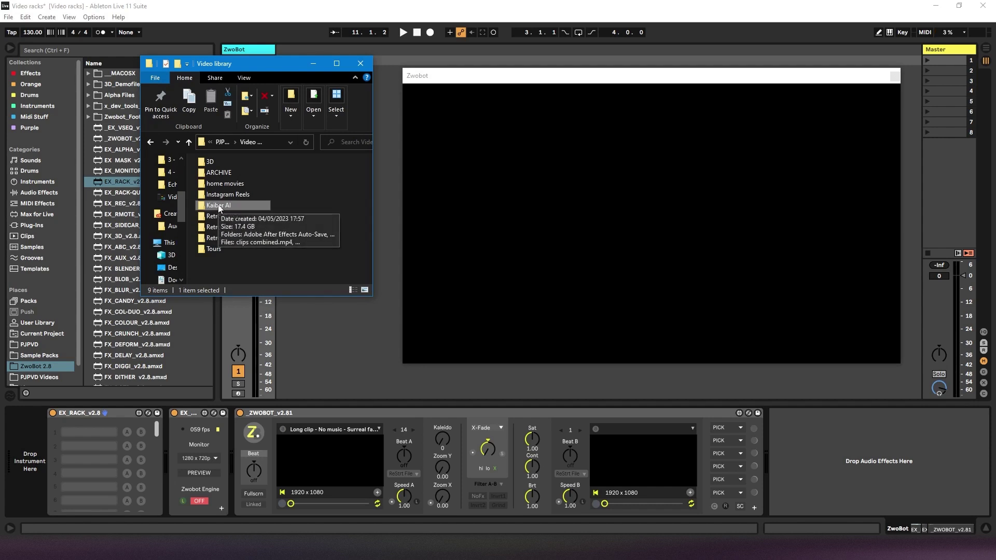
pyautogui.moveTo(218, 208); pyautogui.dragTo(85, 437)
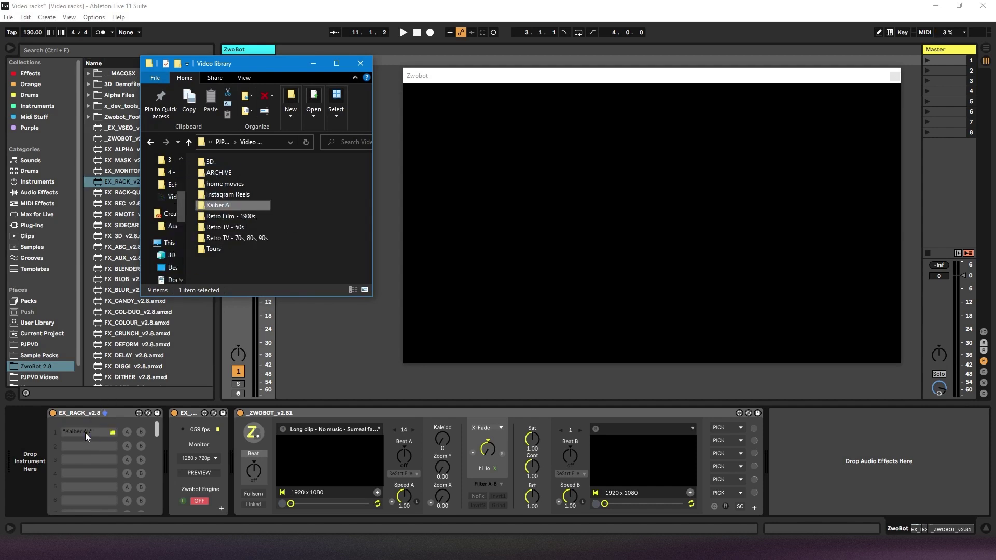
pyautogui.click(314, 63)
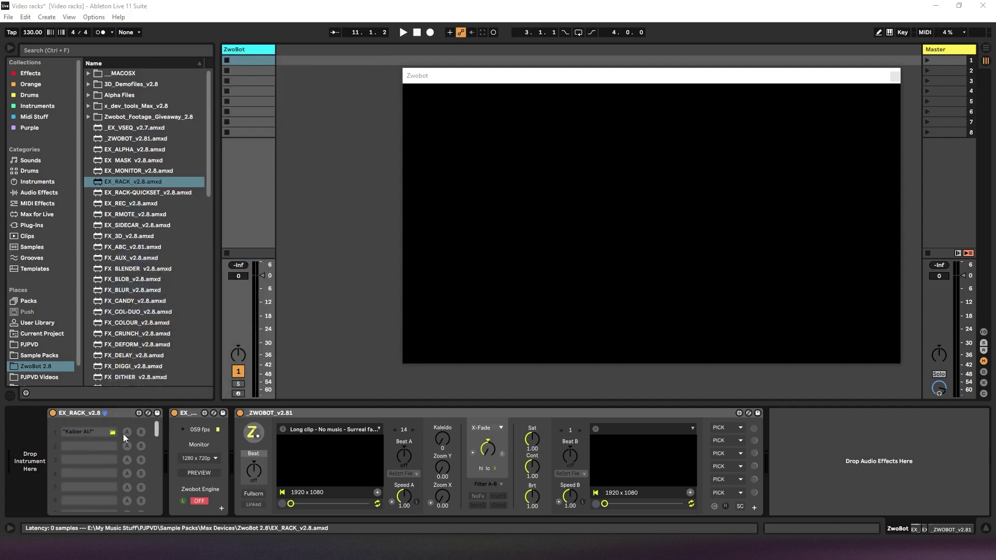
# - Trigger a random Kaiber AI clip on player B, check its clip list, then browse ZwoBot 2.8
pyautogui.click(141, 434)
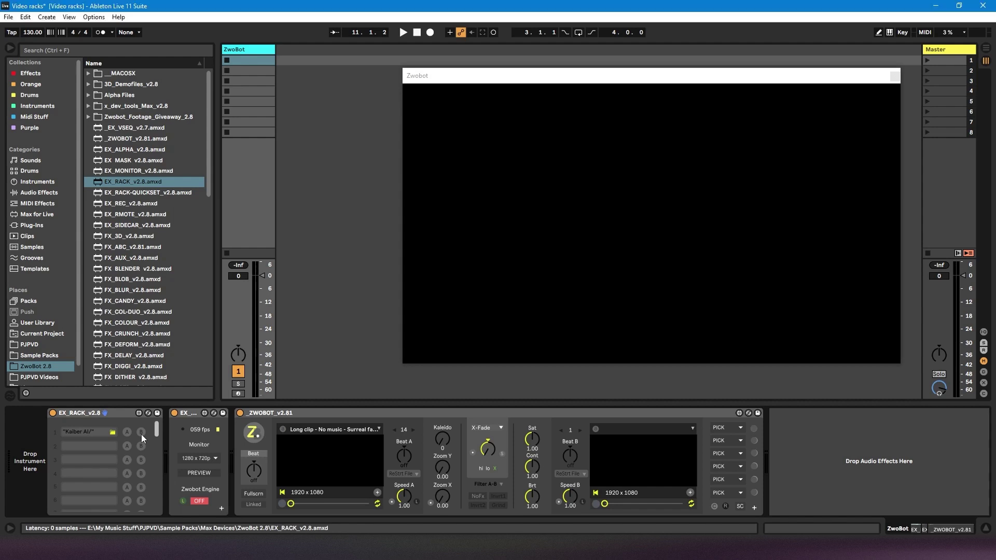
pyautogui.click(692, 429)
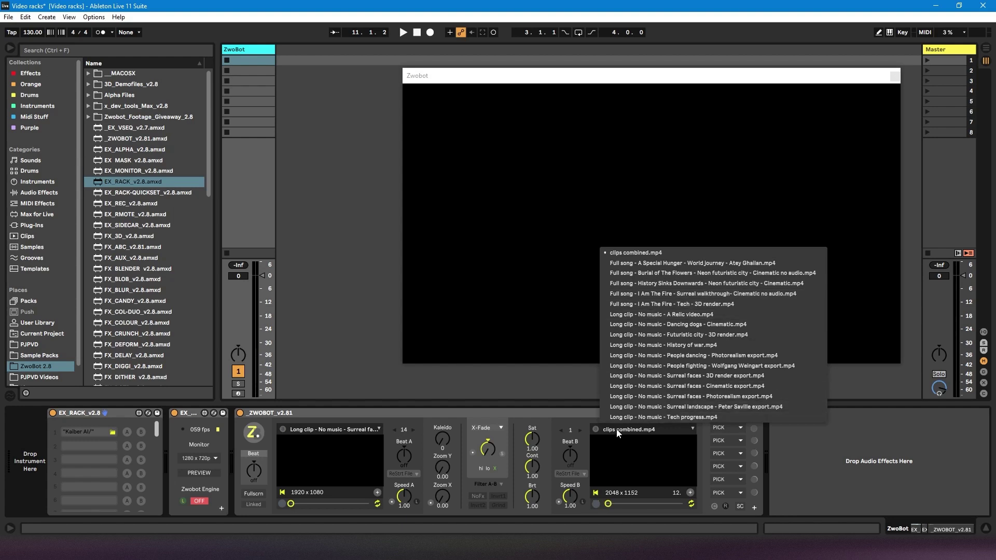
pyautogui.click(569, 413)
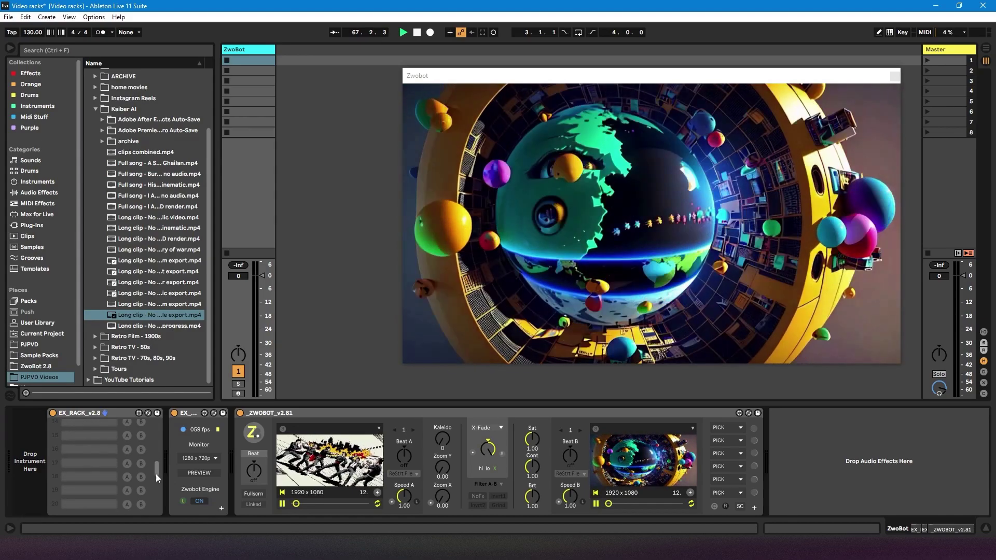
pyautogui.moveTo(156, 474)
pyautogui.mouseDown()
pyautogui.moveTo(151, 498)
pyautogui.moveTo(158, 486)
pyautogui.mouseUp()
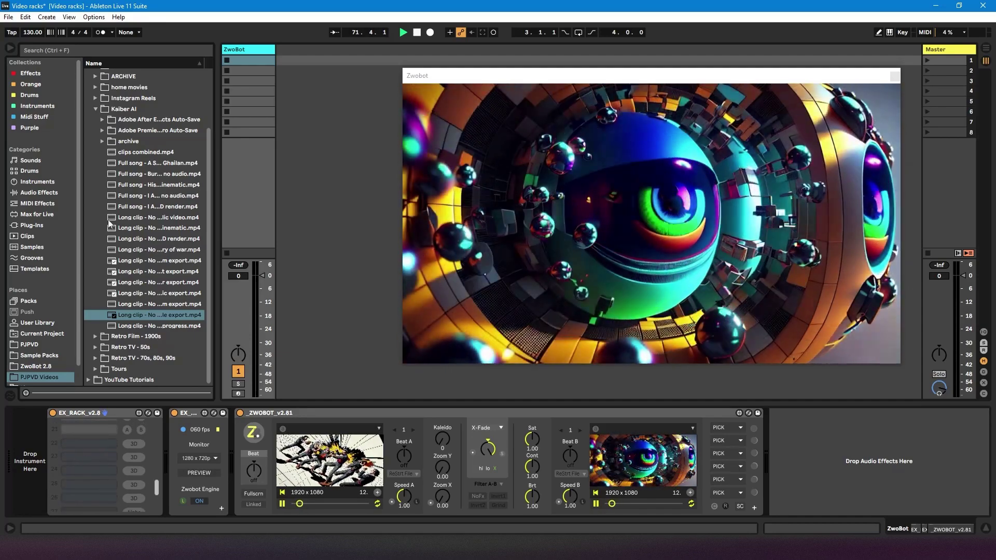
pyautogui.click(39, 365)
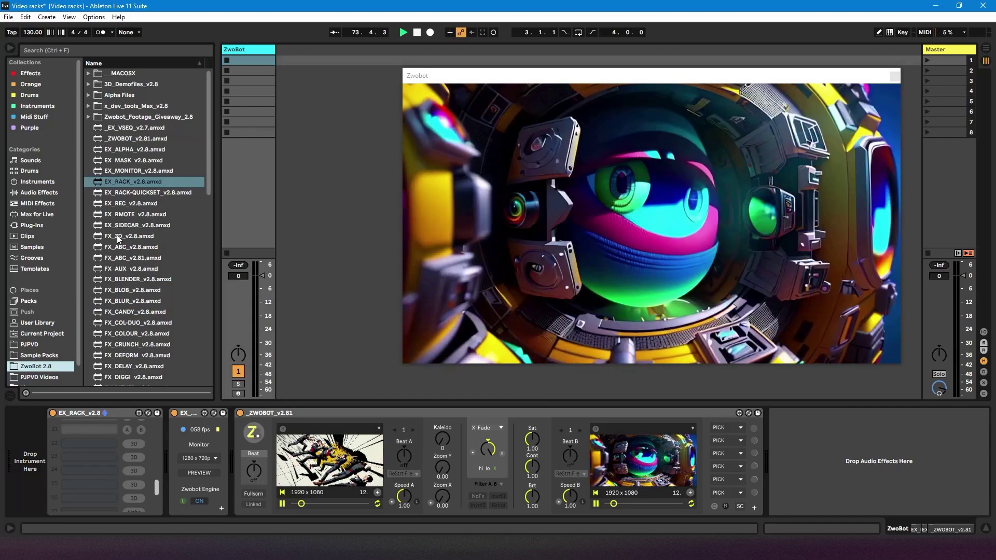
pyautogui.scroll(-3, 123, 501)
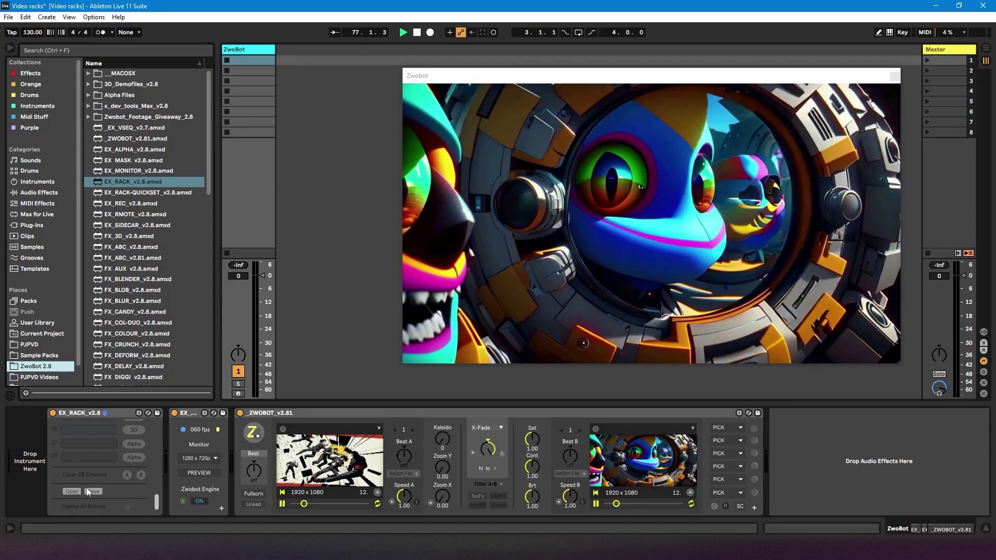
pyautogui.scroll(1, 102, 453)
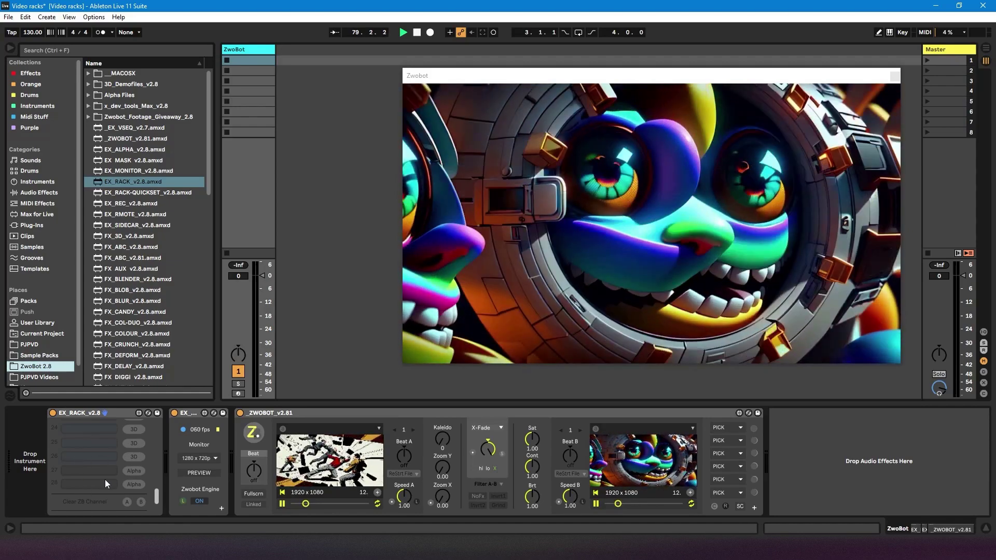
pyautogui.scroll(-1, 94, 458)
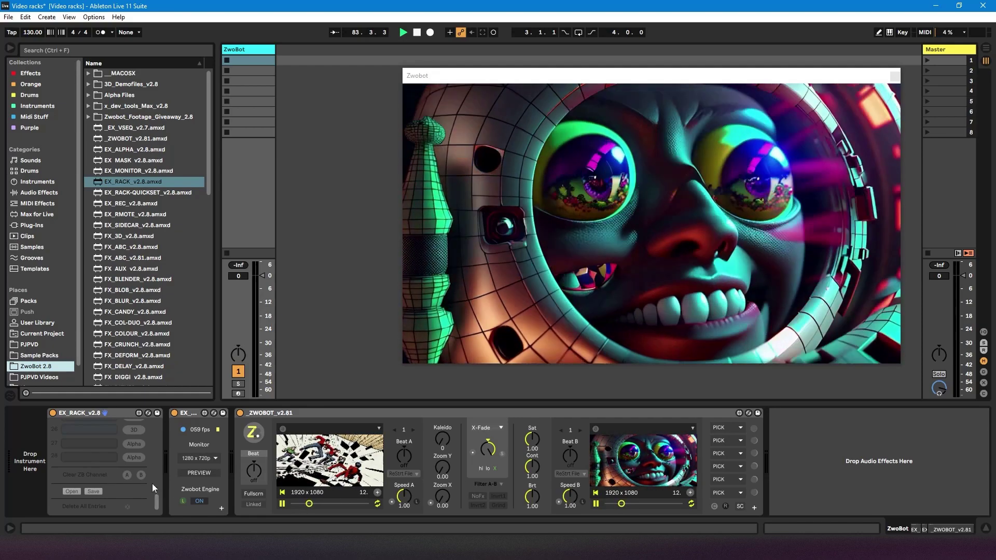
# - Clear the videos from Zwobot players A and B
pyautogui.click(127, 474)
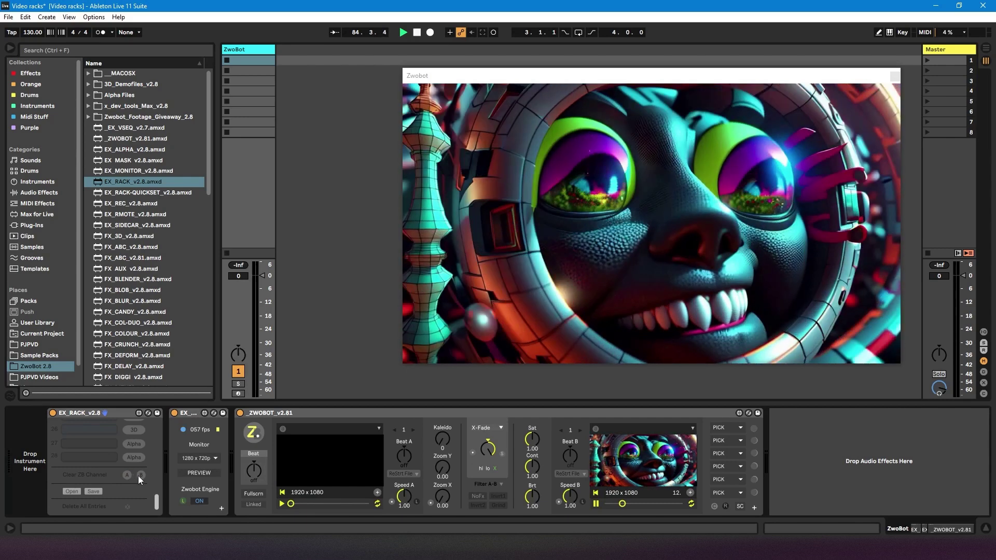
pyautogui.click(139, 475)
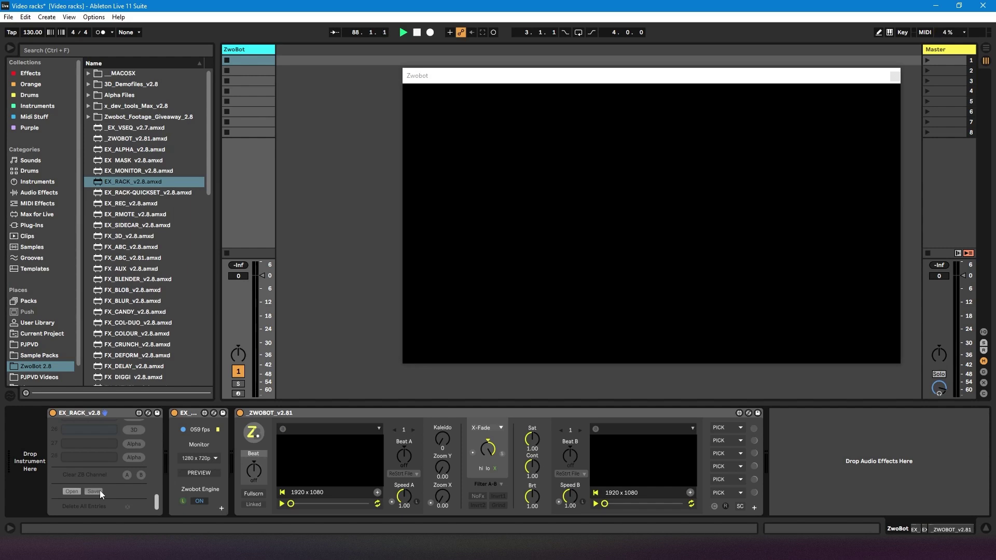
pyautogui.scroll(10, 102, 480)
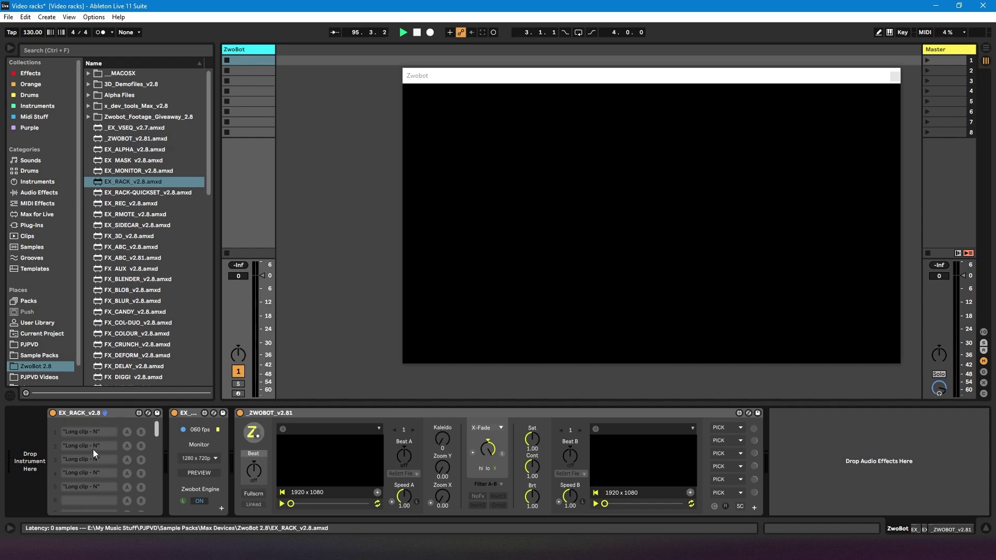
pyautogui.scroll(-10, 100, 456)
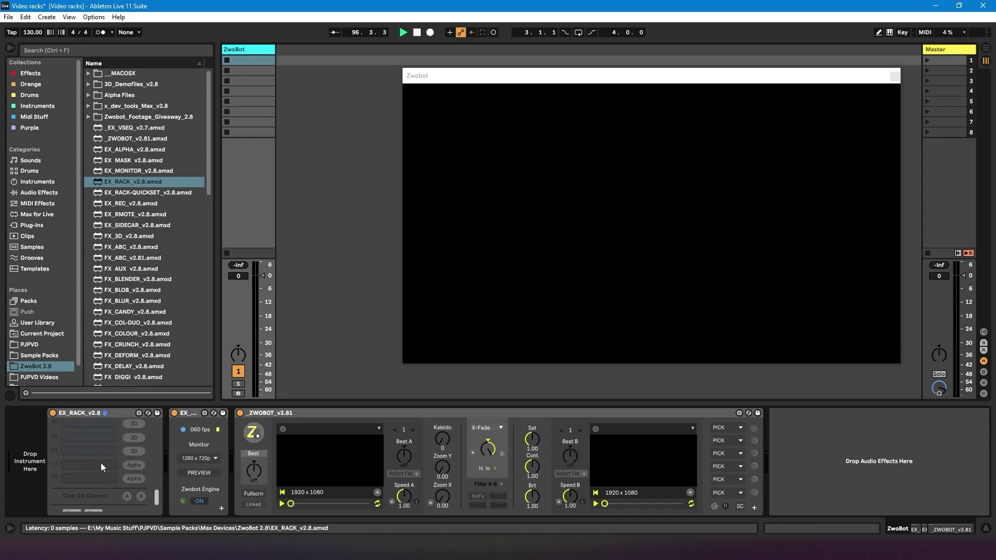
# - Save the rack's clip list as RACK.json
pyautogui.click(95, 491)
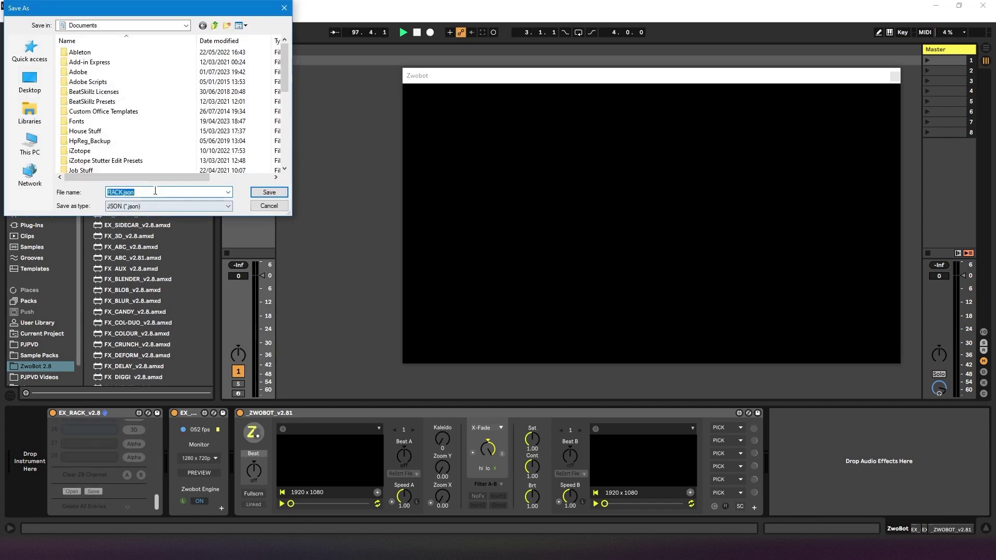
pyautogui.click(255, 196)
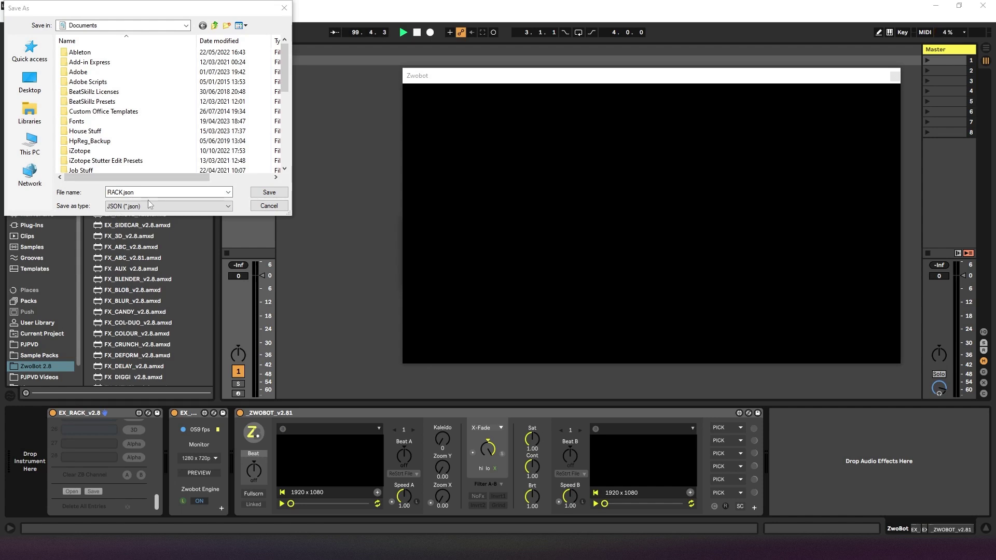
pyautogui.scroll(10, 108, 467)
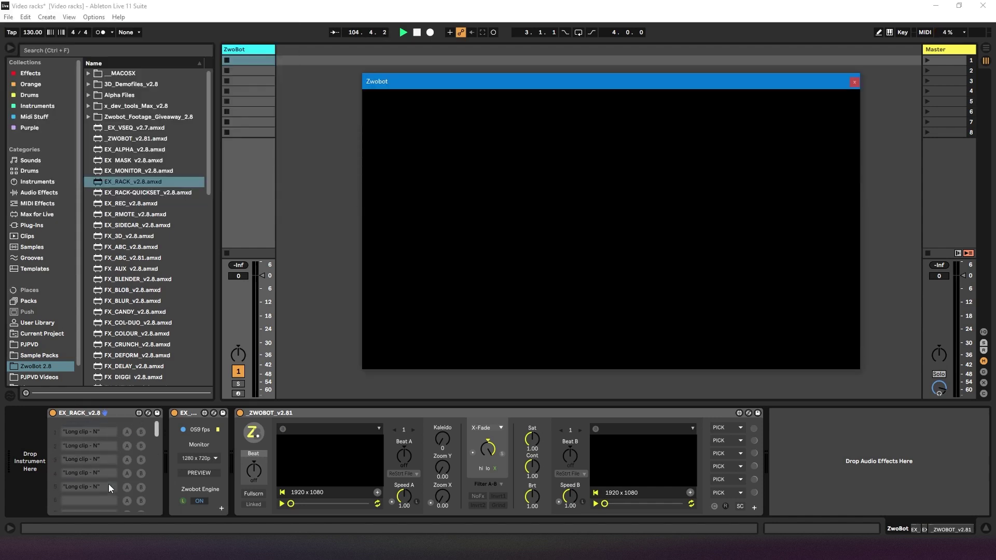
# - Replace the old EX_RACK device with a fresh EX_RACK_v2.8 from the browser
pyautogui.click(75, 415)
pyautogui.press('Delete')
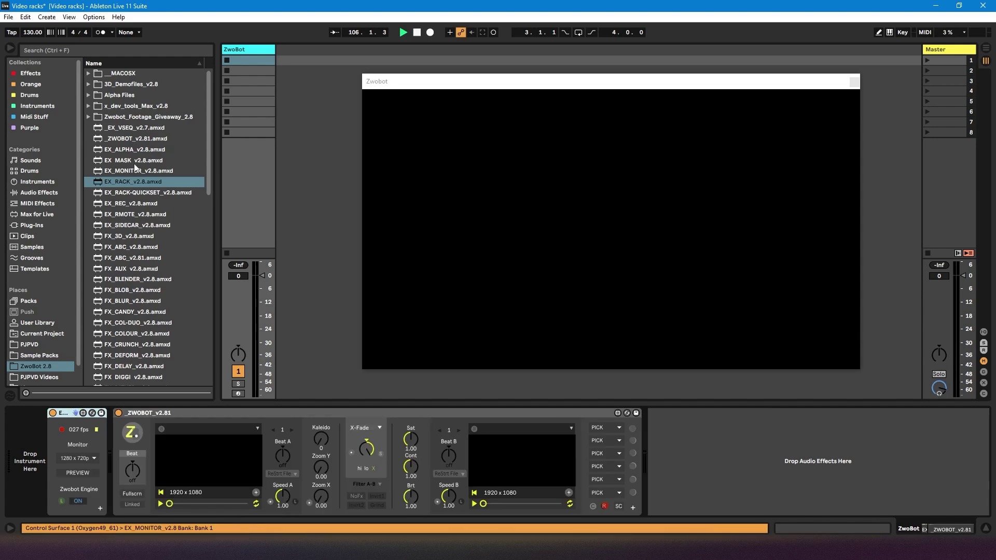
pyautogui.click(121, 186)
pyautogui.moveTo(121, 186); pyautogui.dragTo(24, 443)
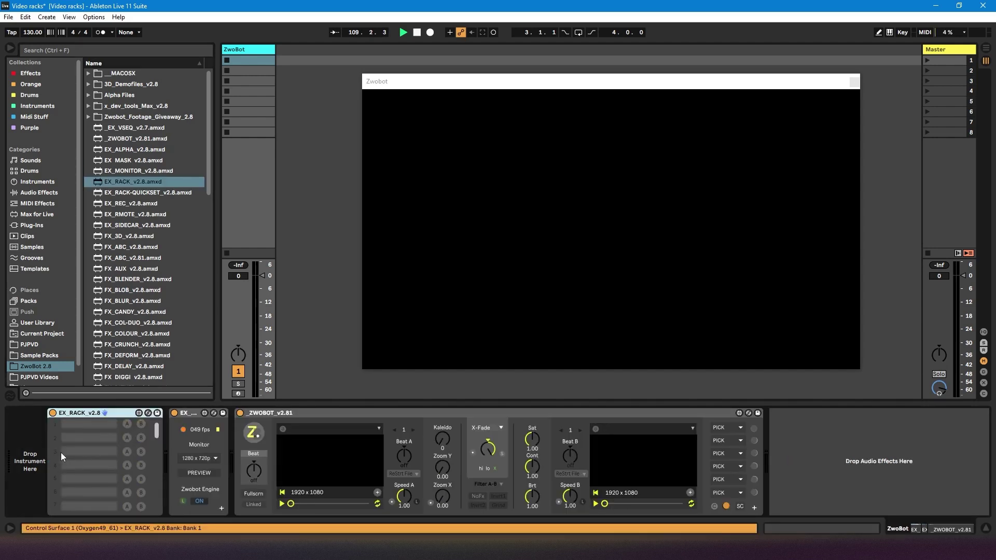
pyautogui.scroll(-5, 101, 447)
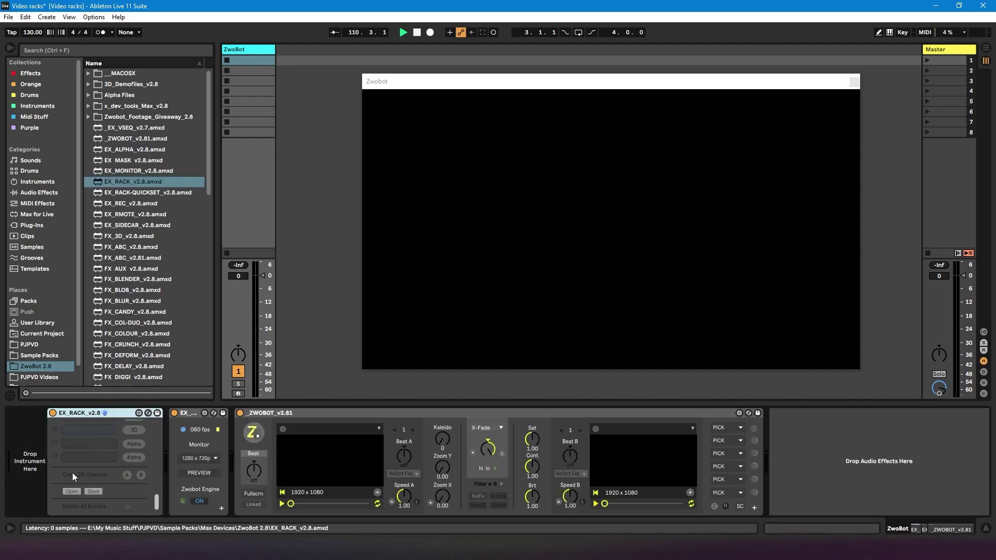
# - Load the saved RACK.json setup into the new rack
pyautogui.click(76, 494)
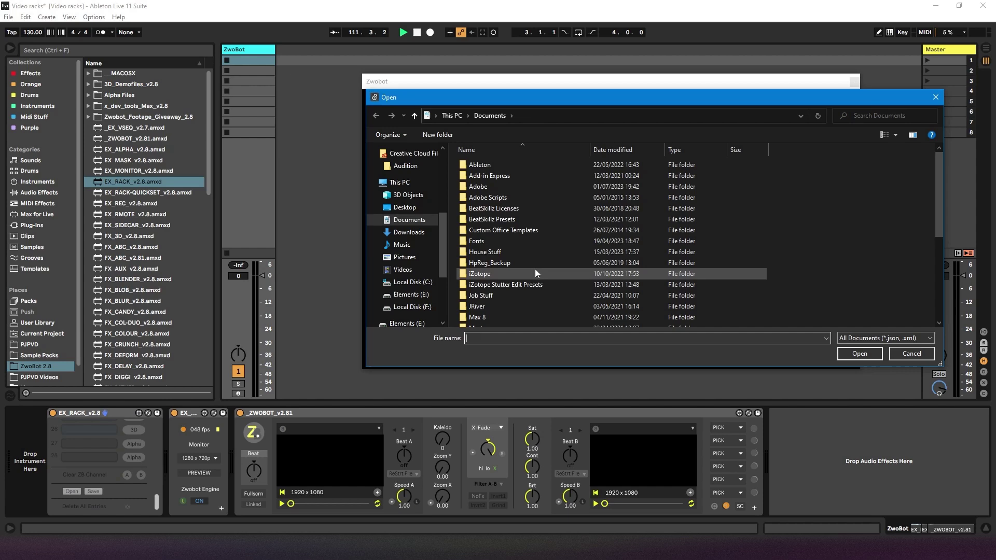
pyautogui.scroll(-5, 508, 294)
pyautogui.doubleClick(490, 310)
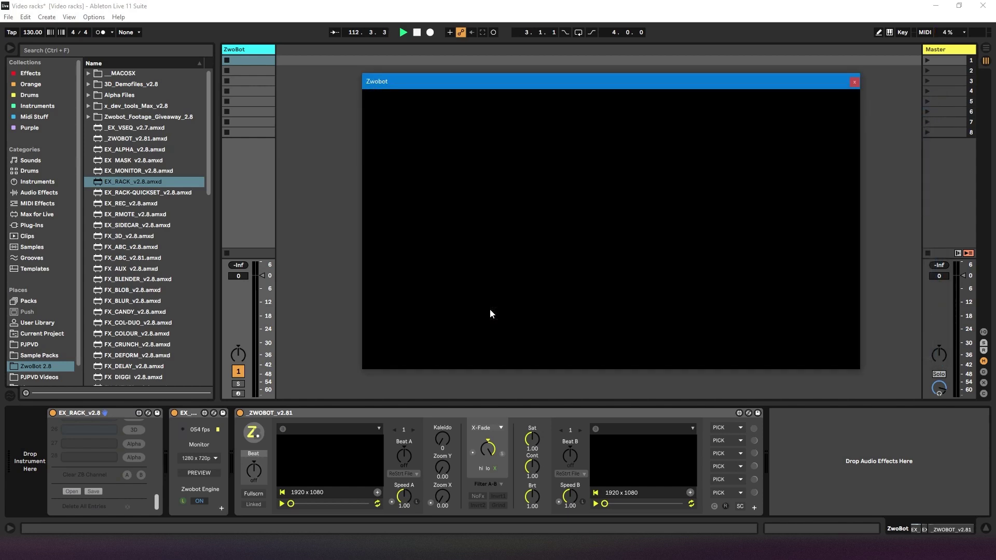
pyautogui.scroll(10, 81, 469)
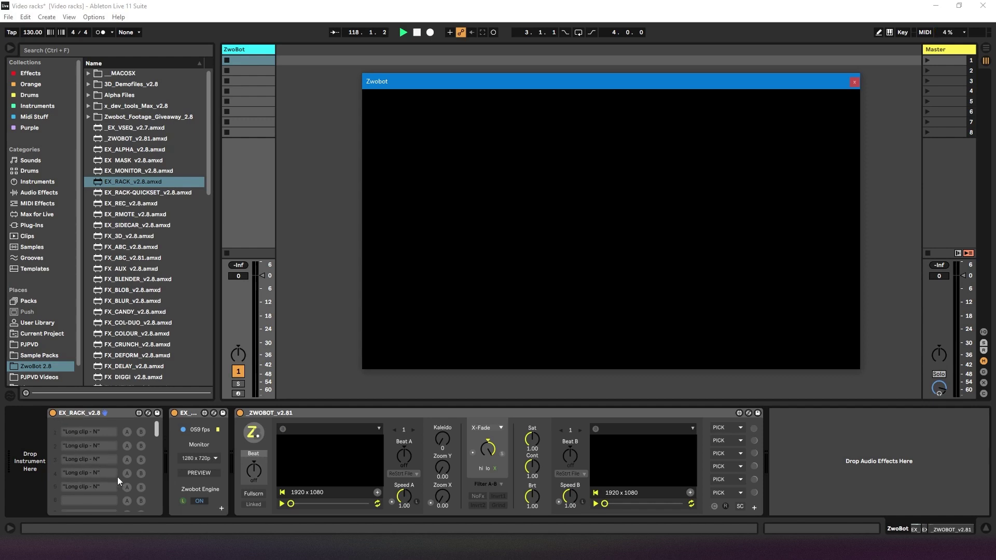
pyautogui.scroll(-10, 109, 457)
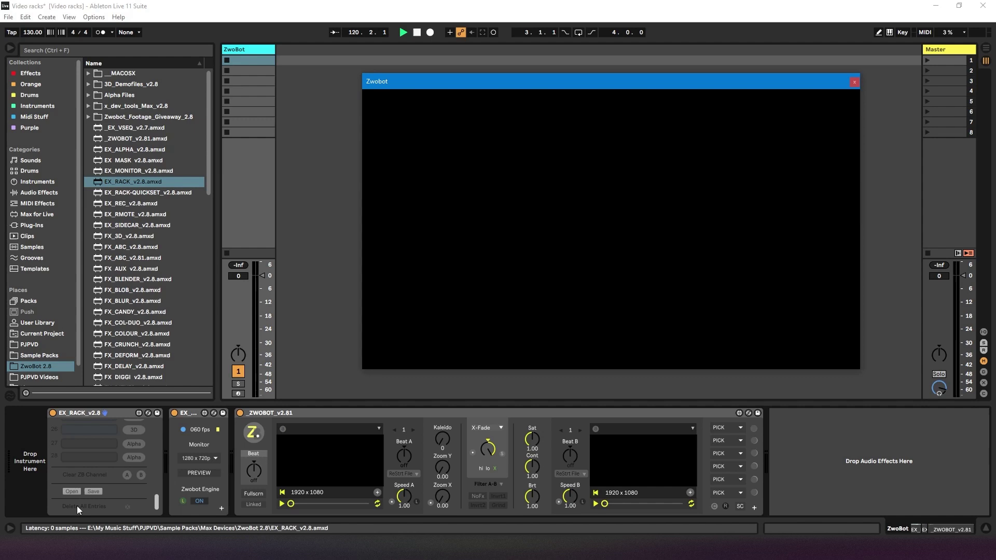
# - Load a PJPVD Videos long clip into rack row 1, then clear that row again
pyautogui.click(128, 506)
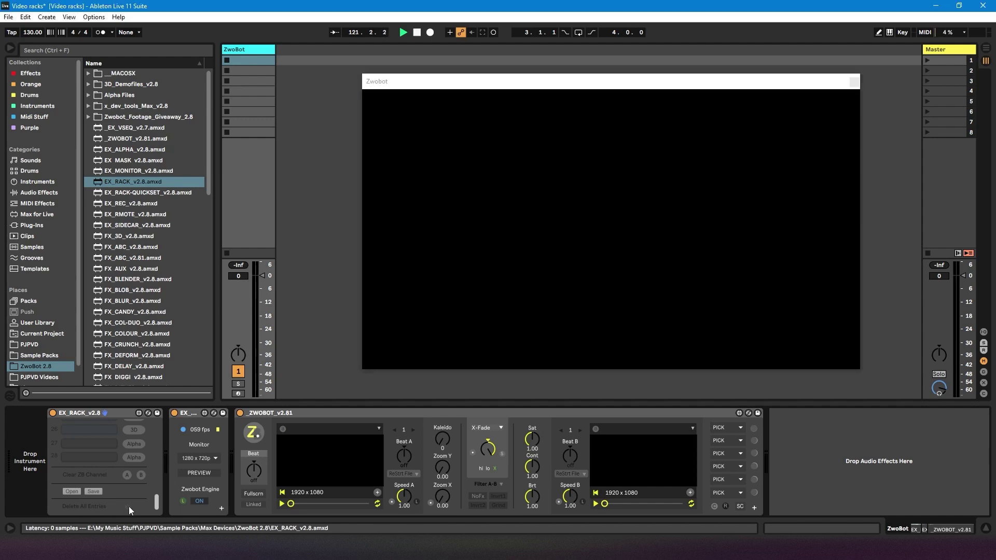
pyautogui.scroll(10, 119, 493)
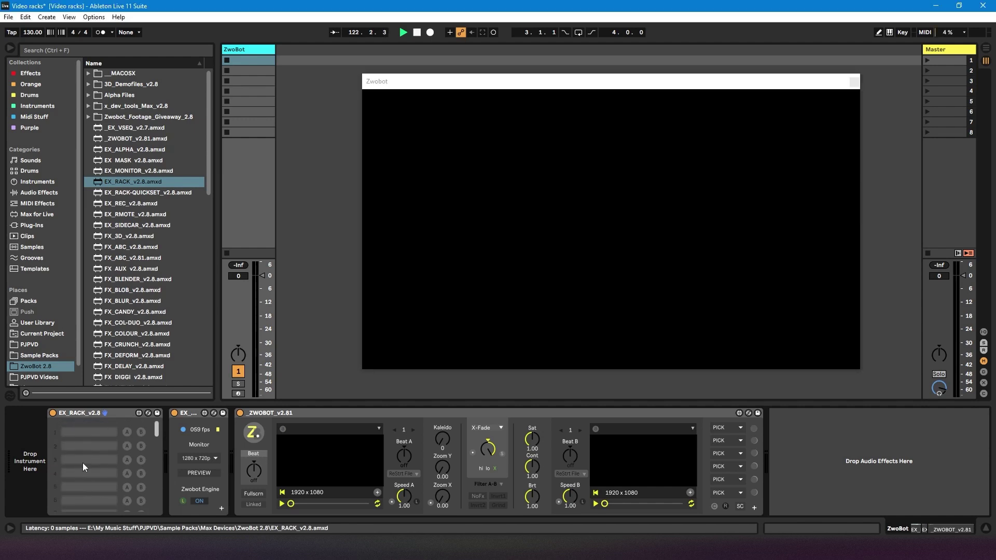
pyautogui.click(40, 377)
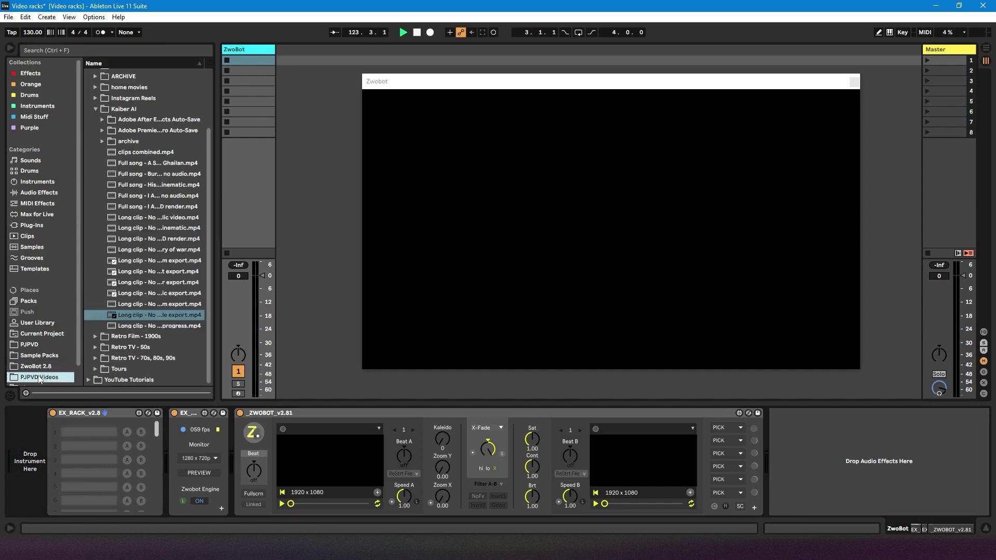
pyautogui.moveTo(136, 314); pyautogui.dragTo(79, 431)
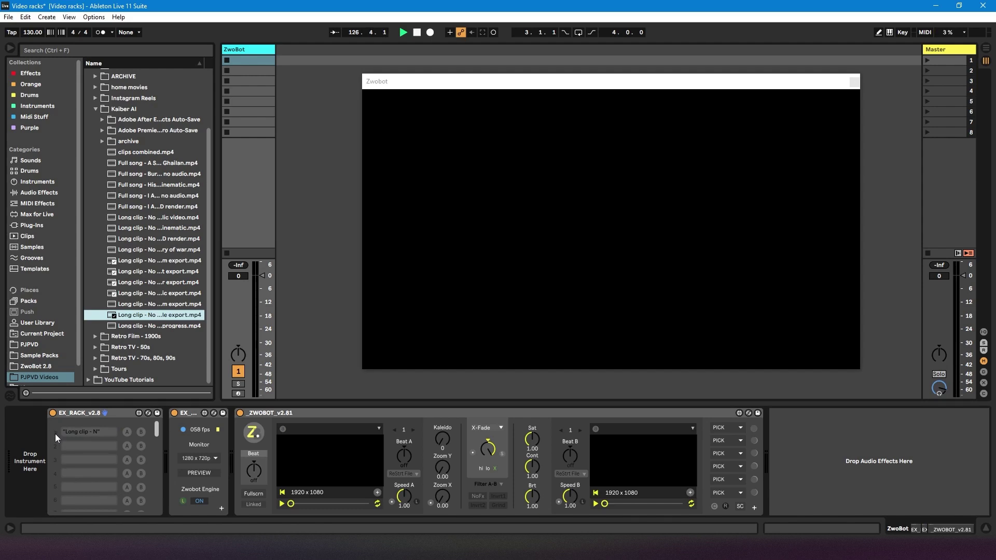
pyautogui.click(55, 433)
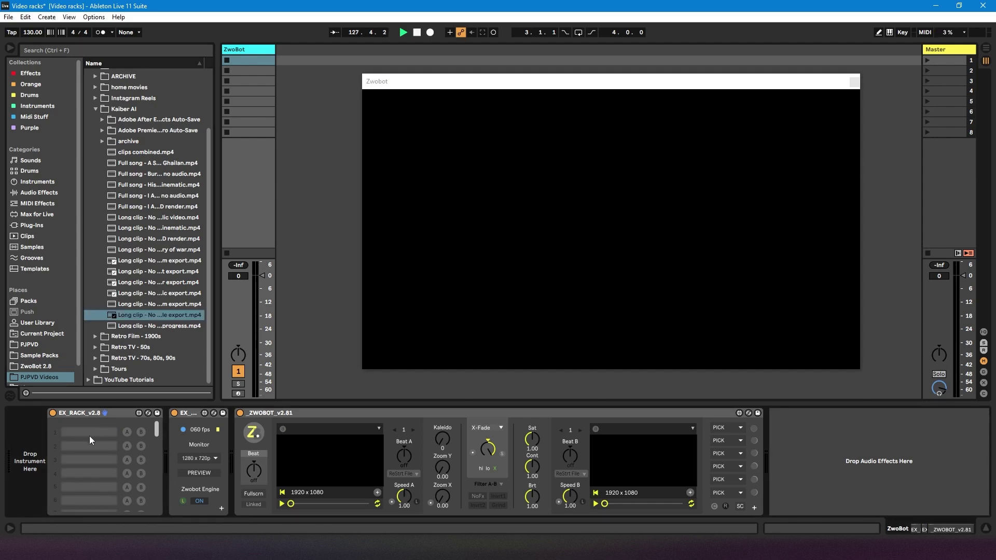
pyautogui.scroll(-7, 91, 468)
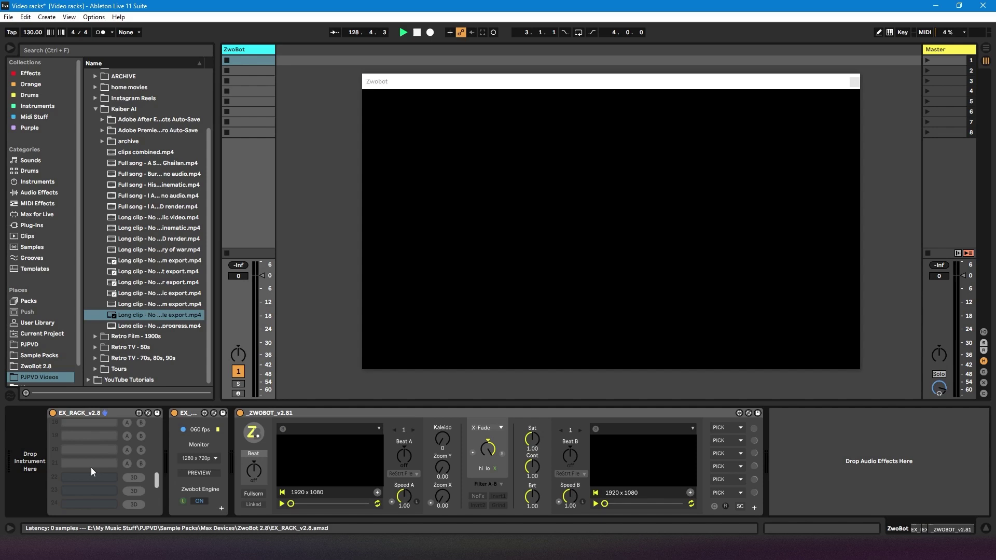
pyautogui.scroll(7, 97, 467)
# - Swap the EX_RACK_v2.8 device for EX_RACK-QUICKSET_v2.8 at the start of the ZwoBot chain
pyautogui.click(37, 366)
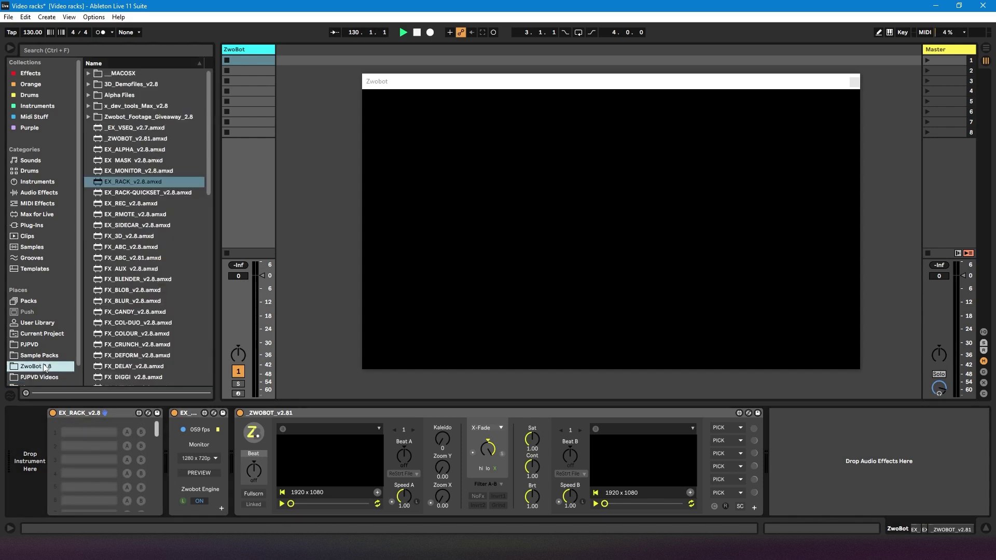
pyautogui.click(88, 414)
pyautogui.press('Delete')
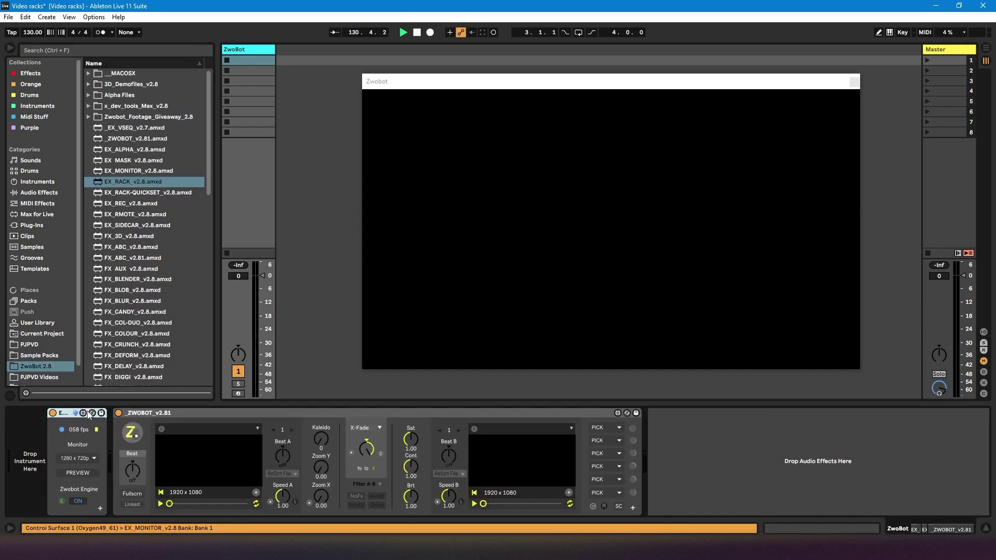
pyautogui.click(125, 194)
pyautogui.moveTo(106, 242); pyautogui.dragTo(9, 438)
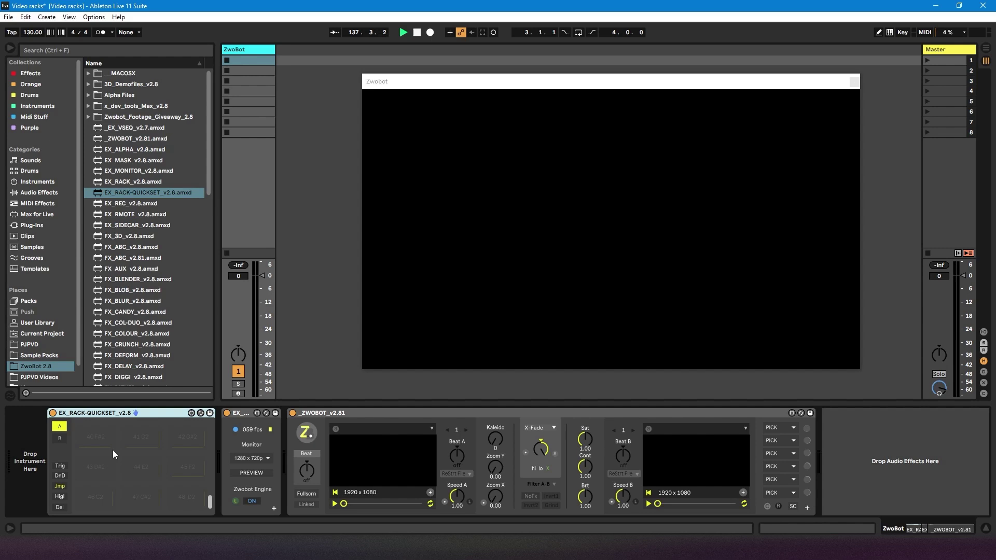
# - Load three PJPVD long clip videos, including the progress clip, onto the quickset rack's first three pads
pyautogui.scroll(-1, 56, 313)
pyautogui.click(43, 359)
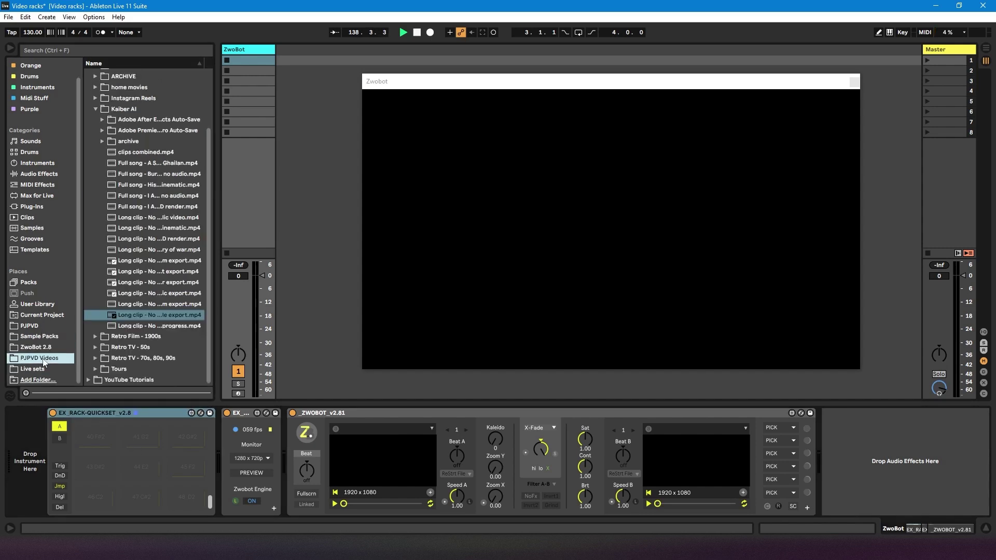
pyautogui.moveTo(147, 316); pyautogui.dragTo(89, 491)
pyautogui.moveTo(142, 327); pyautogui.dragTo(153, 489)
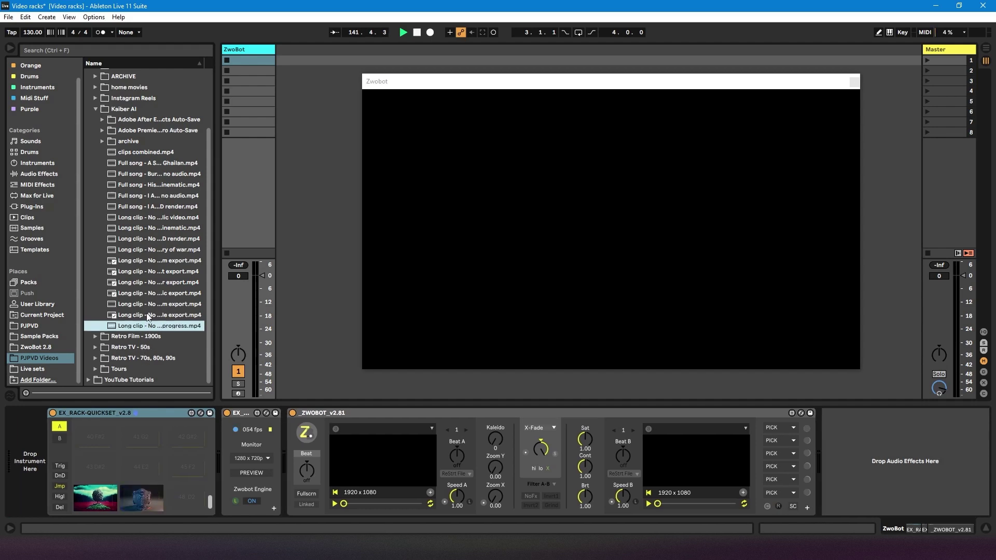
pyautogui.moveTo(151, 304); pyautogui.dragTo(189, 494)
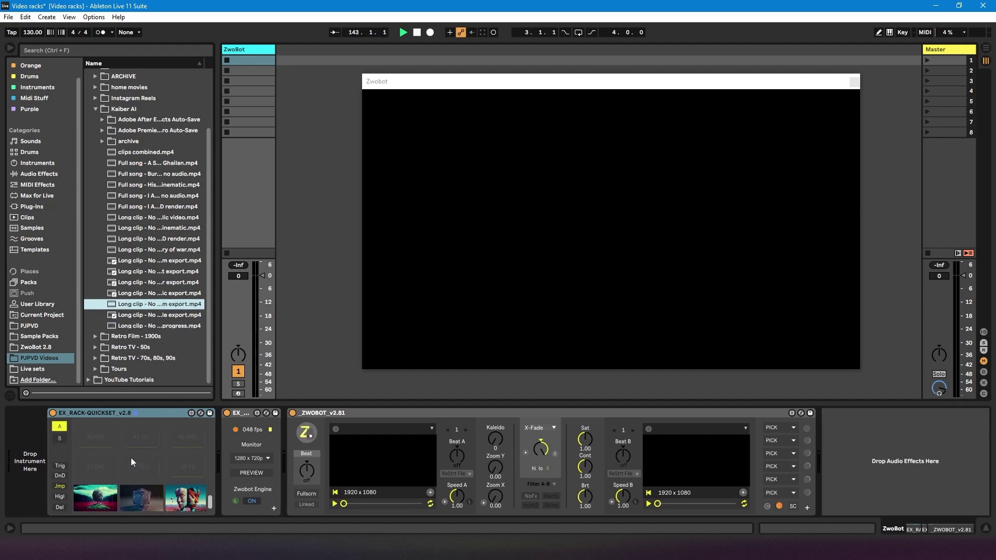
# - Play the first quickset clip on player A, then on player B, ending with A targeted
pyautogui.click(60, 438)
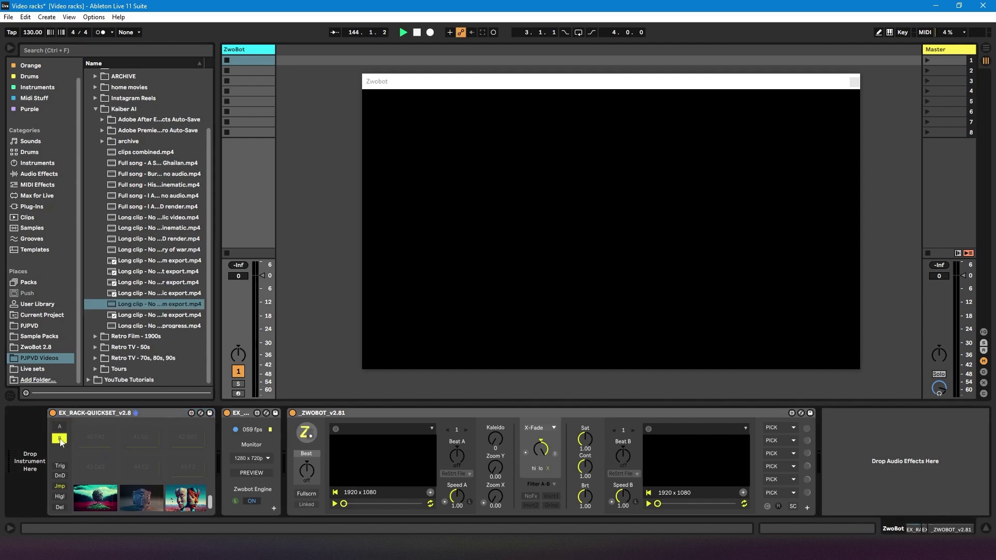
pyautogui.click(59, 427)
pyautogui.click(61, 438)
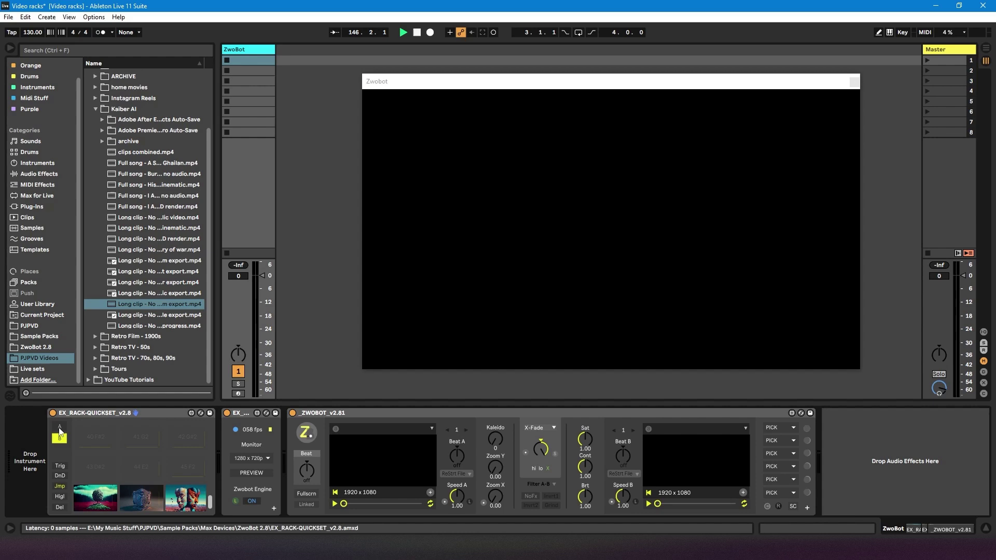
pyautogui.click(60, 428)
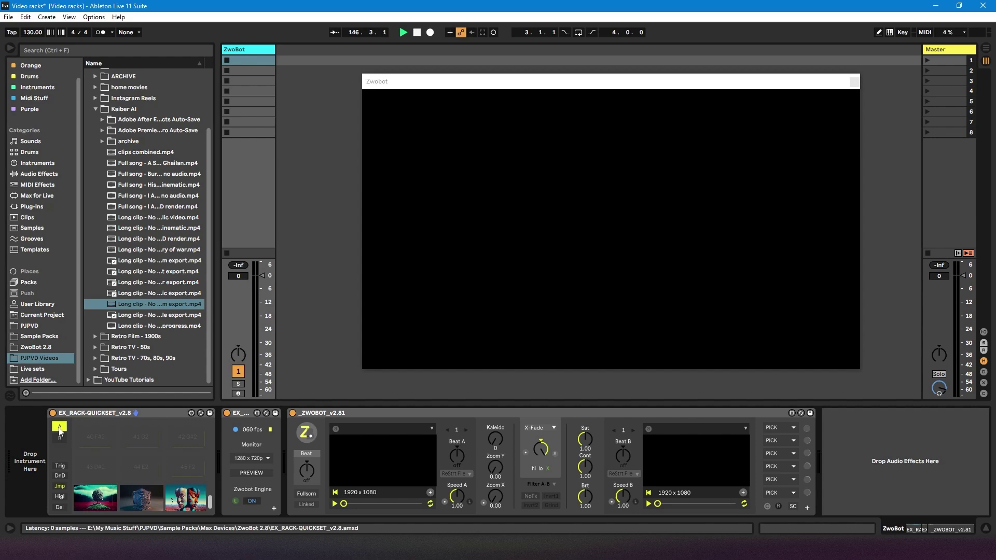
pyautogui.click(92, 503)
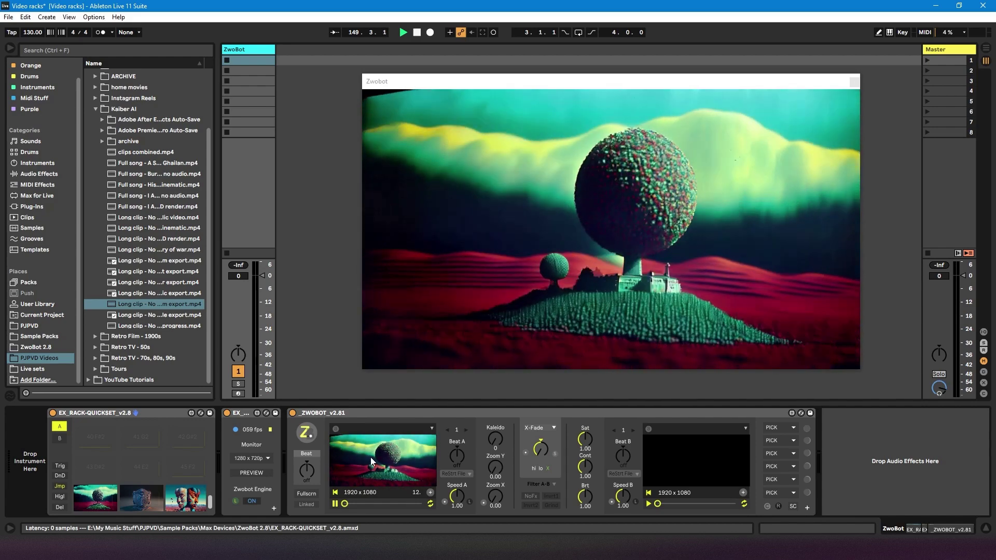
pyautogui.click(60, 439)
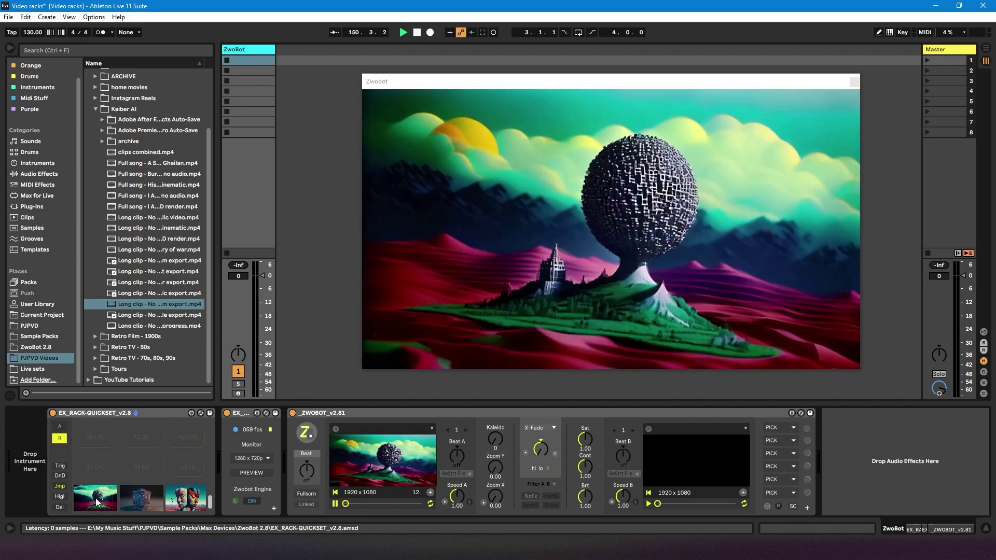
pyautogui.click(95, 501)
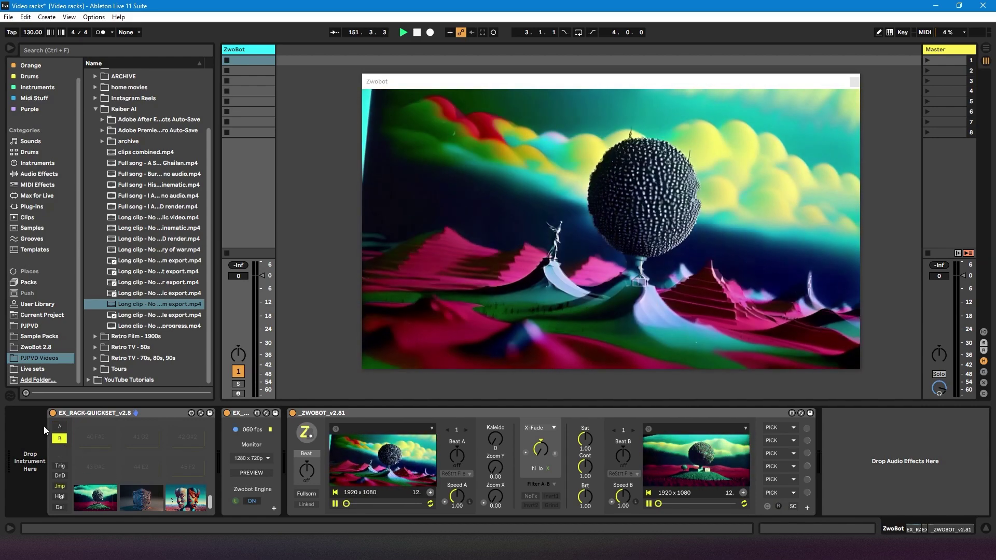
pyautogui.click(59, 426)
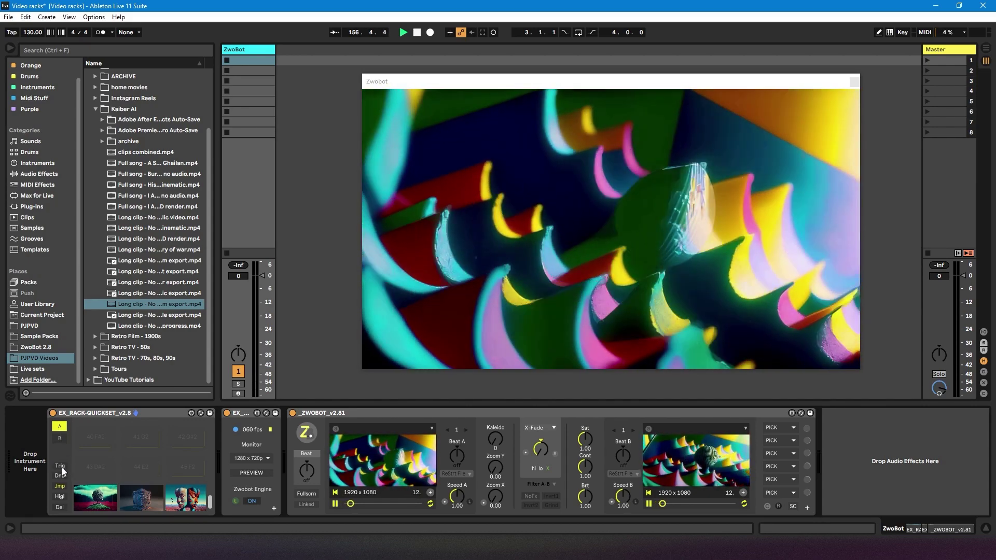
# - Switch pad triggering to gate and back to trigger, then retrigger player A's first clip on new frames
pyautogui.click(60, 466)
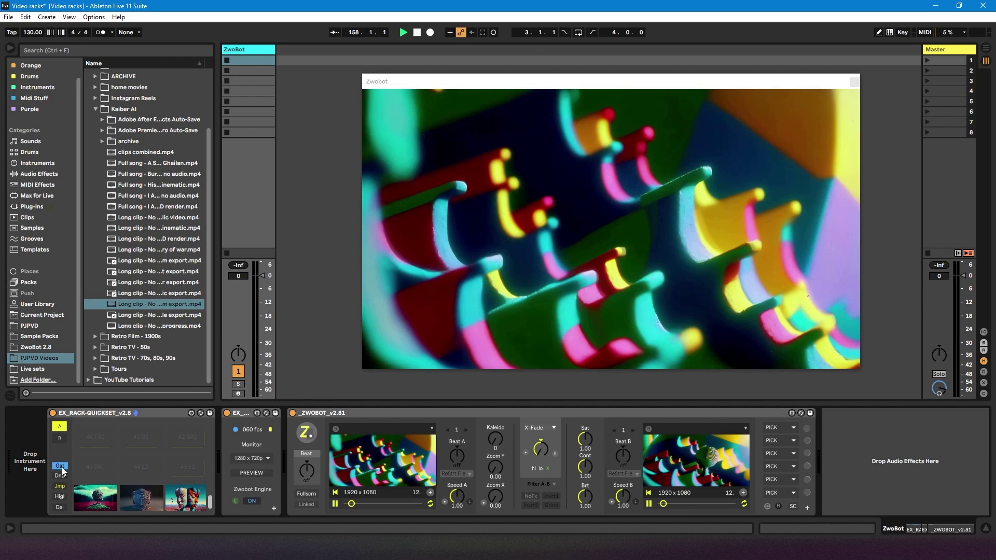
pyautogui.click(60, 467)
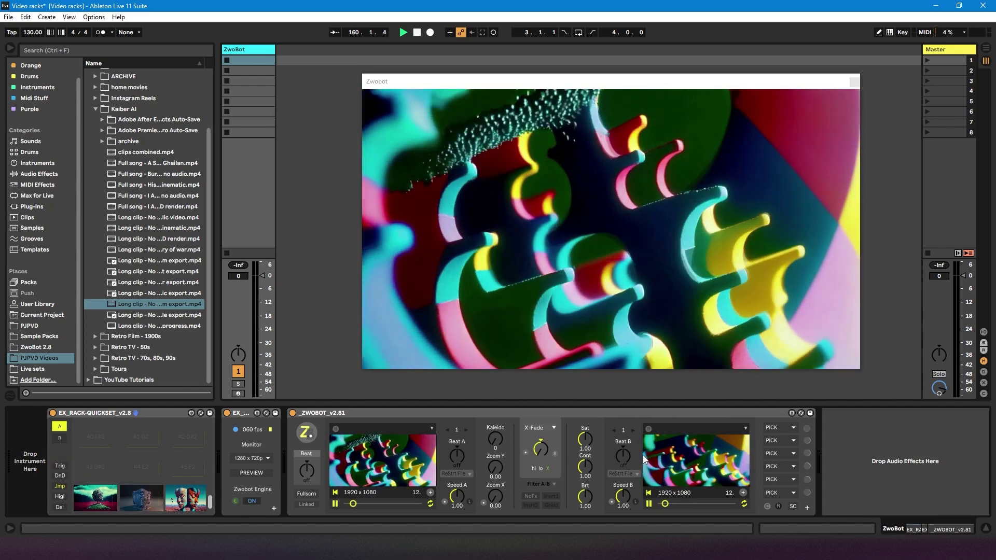
pyautogui.click(100, 500)
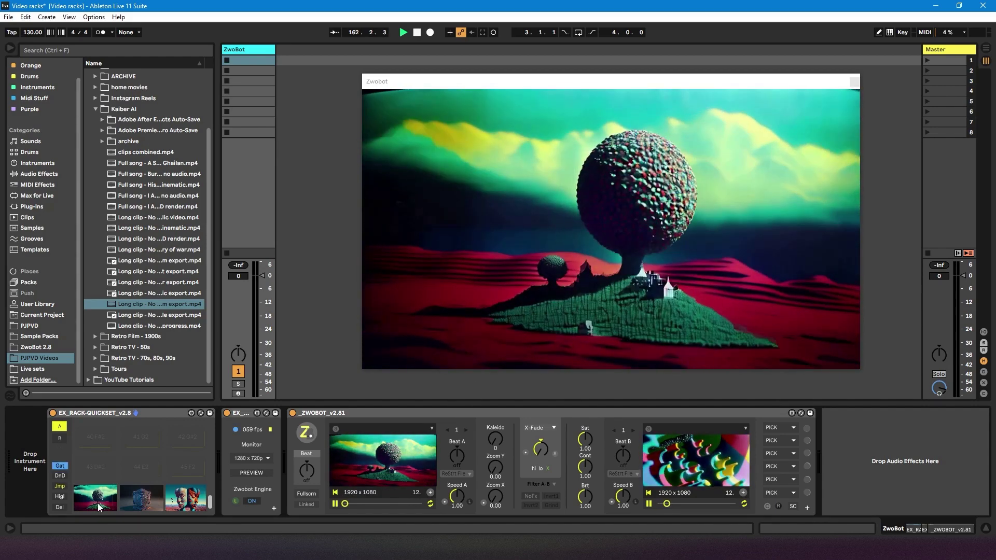
pyautogui.click(104, 505)
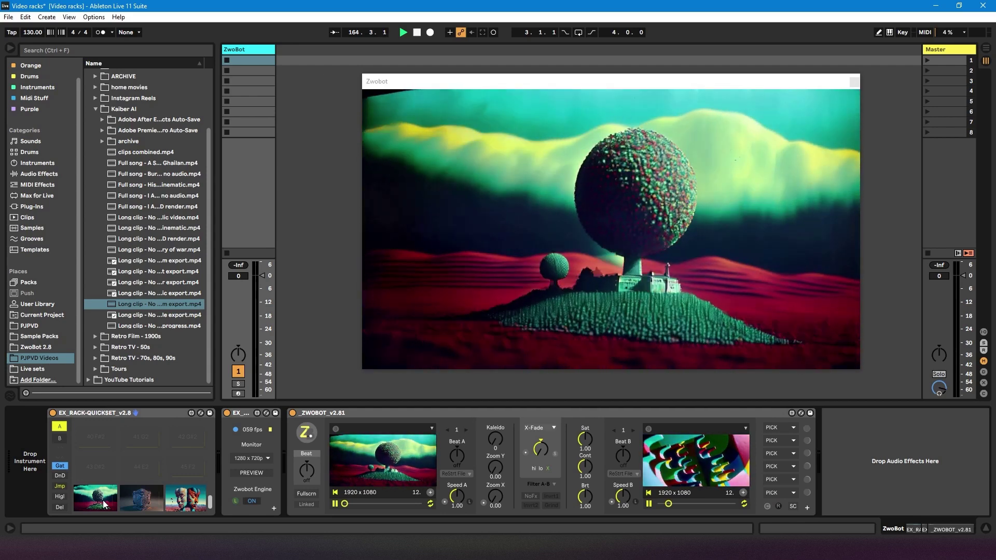
pyautogui.click(104, 506)
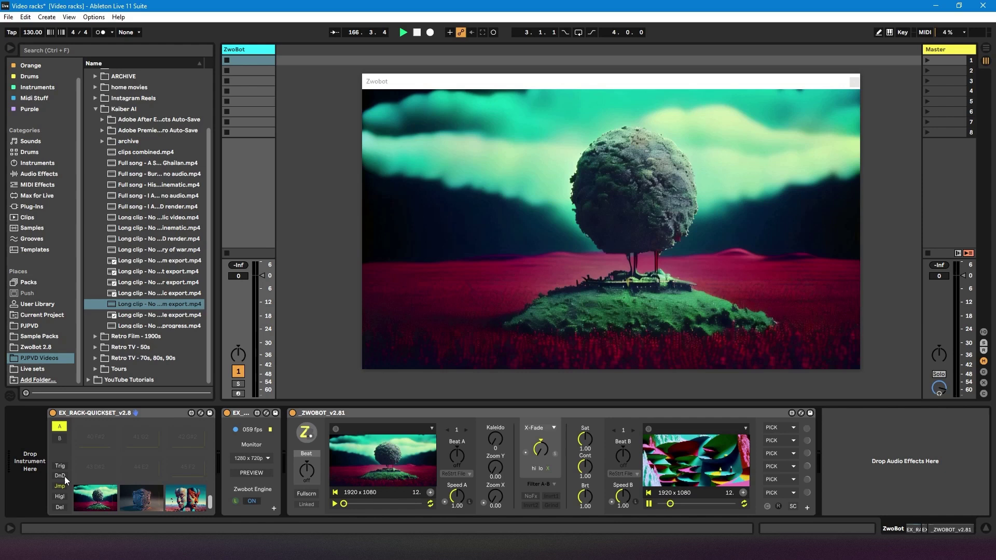
# - Rearrange the first two video clips into slots 46 and 47, turn DnD off and start the clips
pyautogui.moveTo(93, 497); pyautogui.dragTo(188, 471)
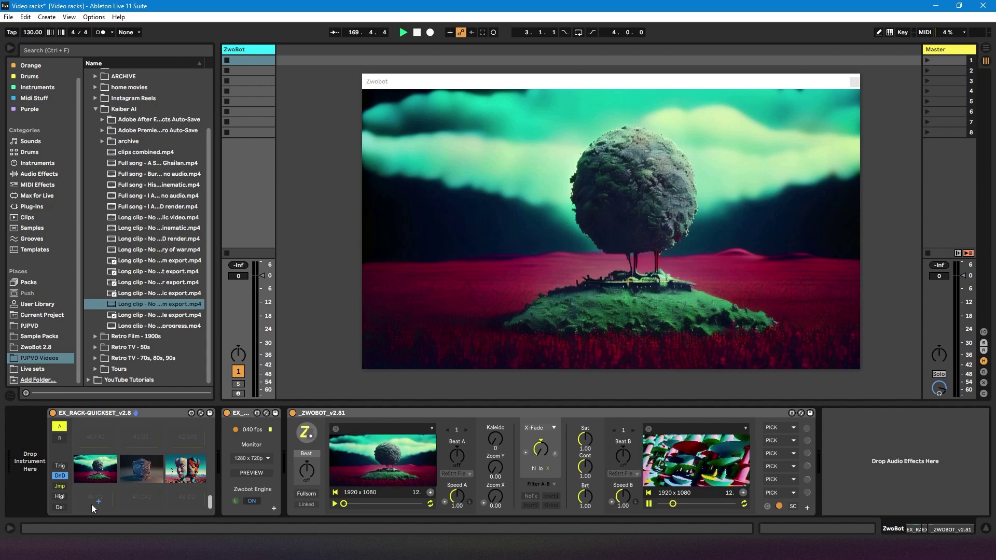
pyautogui.moveTo(91, 504); pyautogui.dragTo(91, 504)
pyautogui.moveTo(149, 468); pyautogui.dragTo(139, 506)
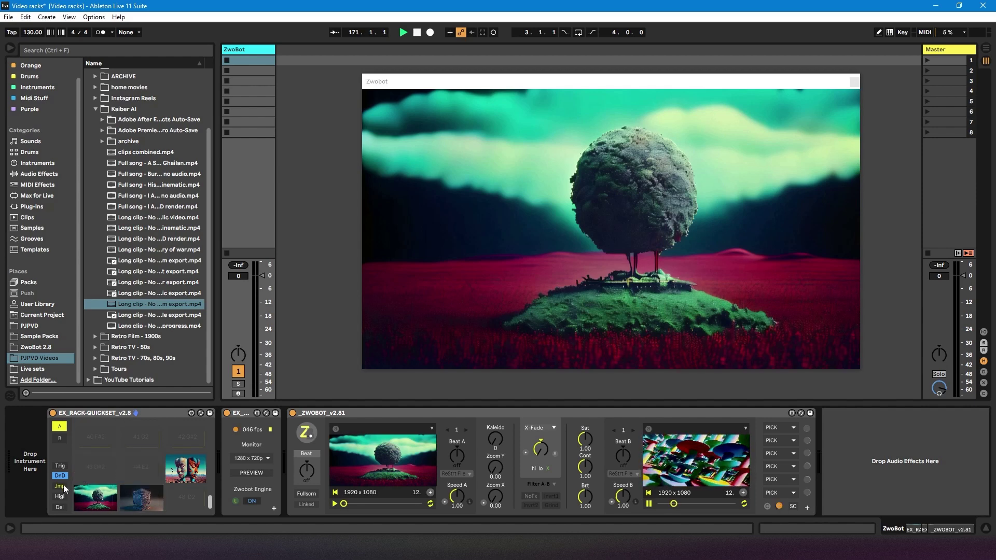
pyautogui.click(62, 477)
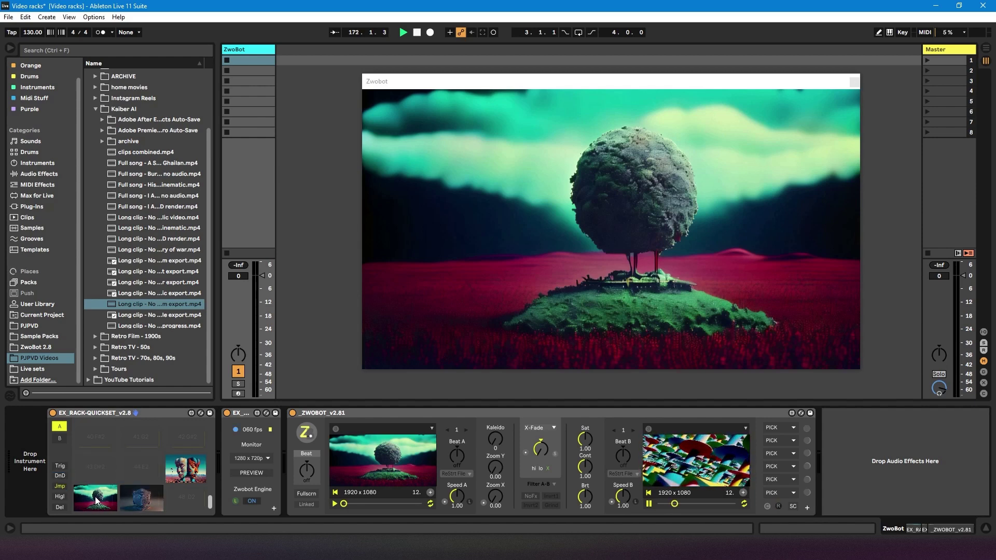
pyautogui.click(96, 499)
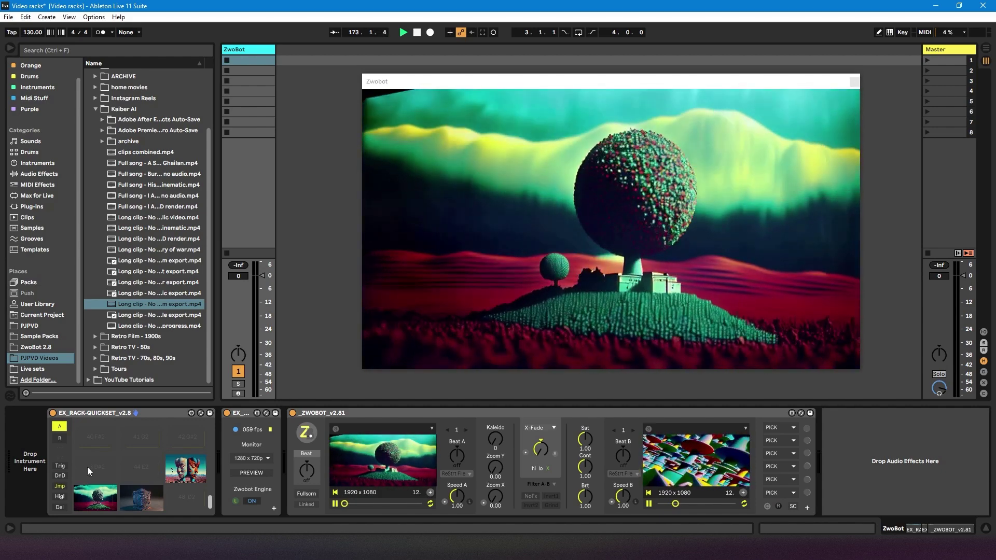
# - Move the two-faces clip into empty slot 48 with DnD mode
pyautogui.click(59, 476)
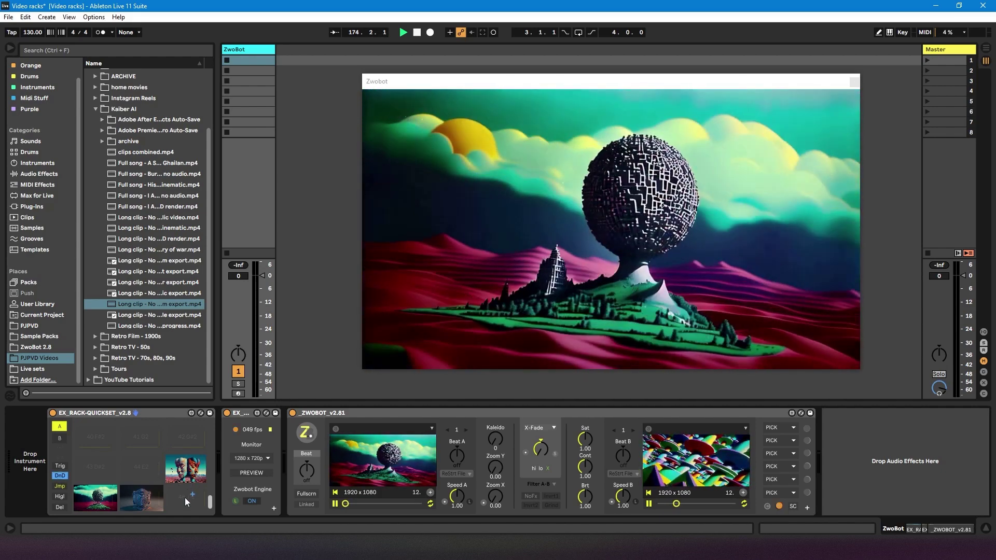
pyautogui.moveTo(184, 497); pyautogui.dragTo(185, 497)
pyautogui.click(61, 477)
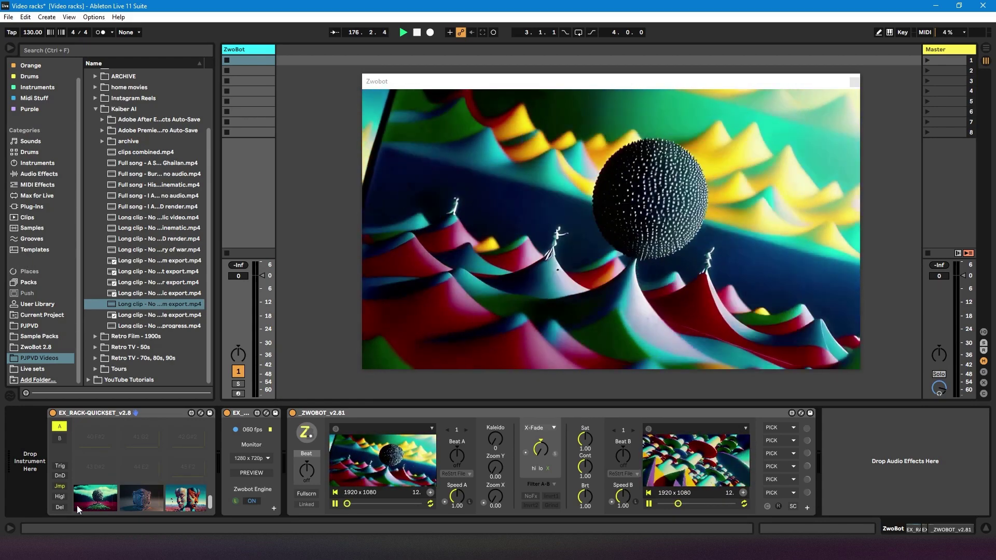
# - Delete the middle slot's clip and load the Long clip export file into that empty slot
pyautogui.click(63, 508)
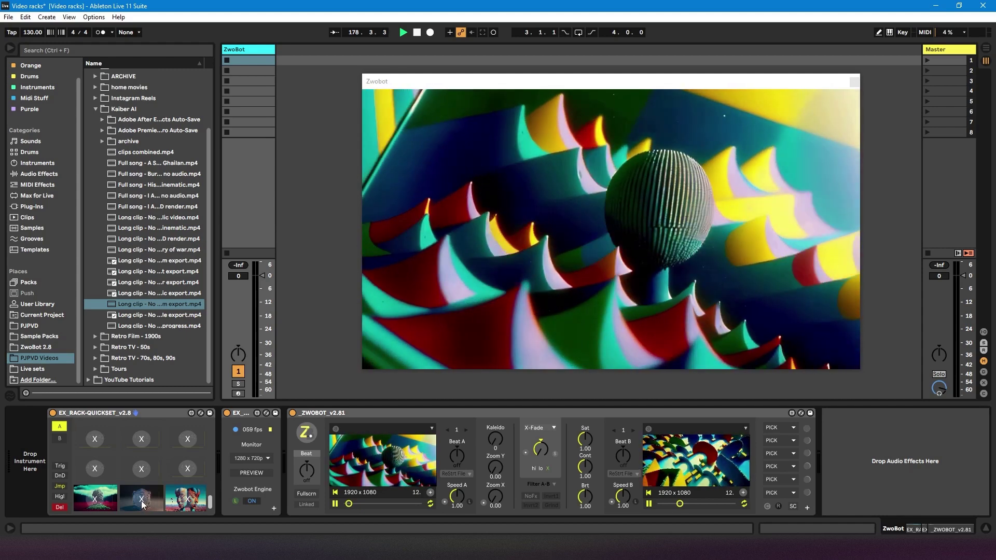
pyautogui.click(63, 506)
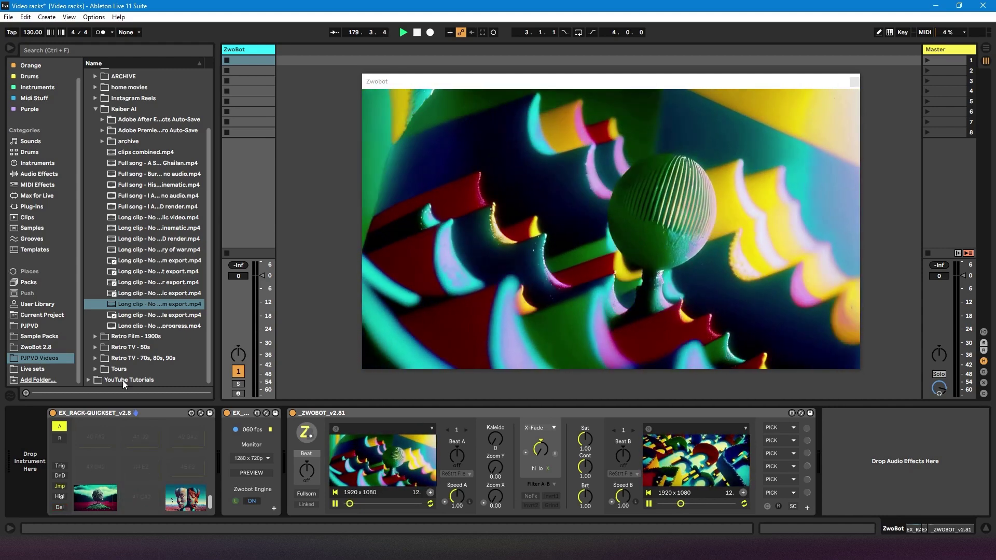
pyautogui.moveTo(162, 270); pyautogui.dragTo(144, 502)
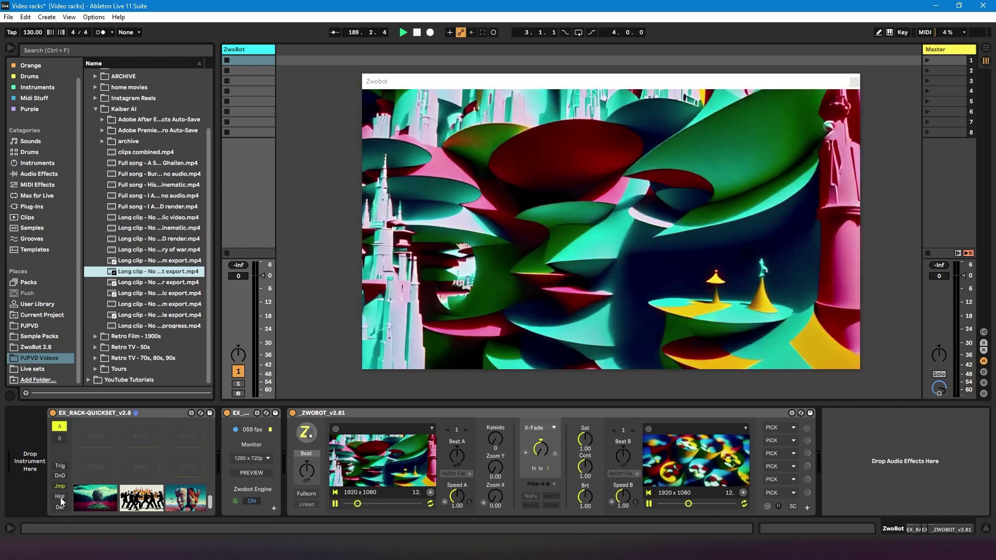
# - Toggle Higl on, off and on again so the pads show labels 40 F#2 through 48 D2
pyautogui.click(60, 497)
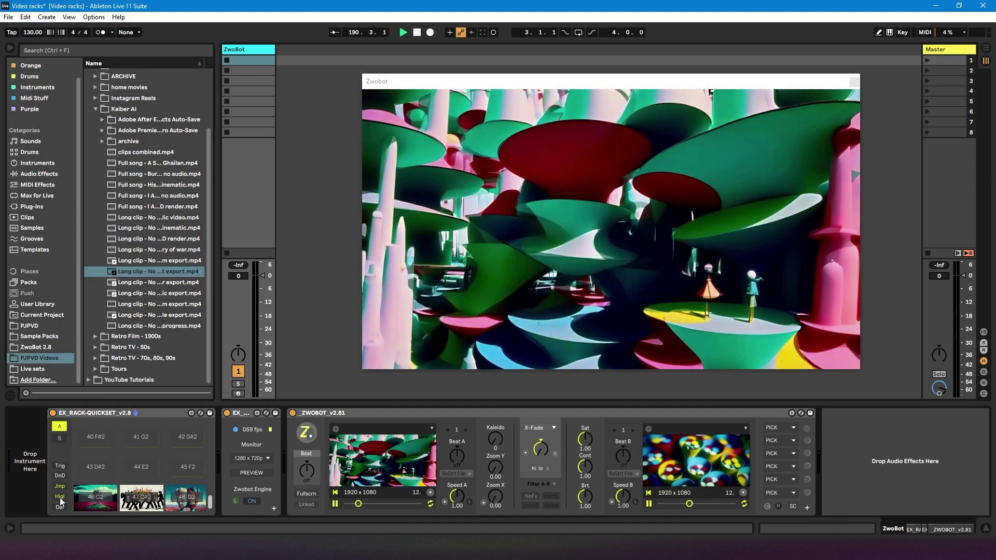
pyautogui.click(60, 497)
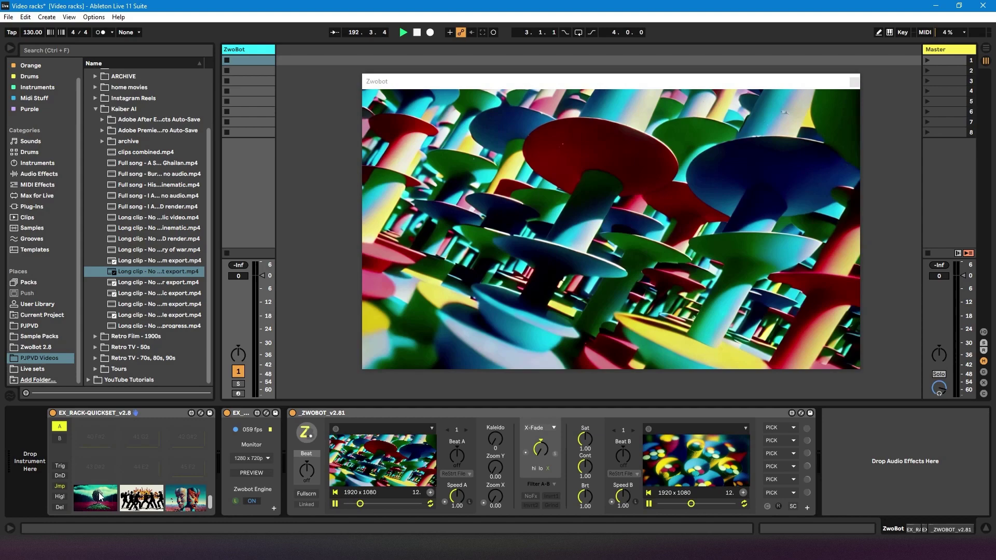
pyautogui.click(59, 497)
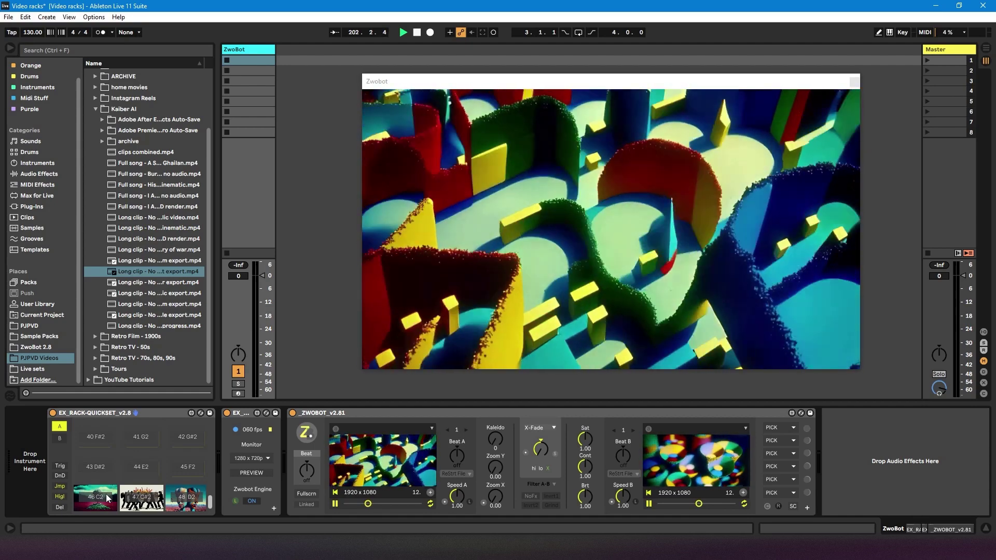
# - Pause deck B and load 3eck_07.jpg from Triangle_pics_720p into a rack pad
pyautogui.click(649, 504)
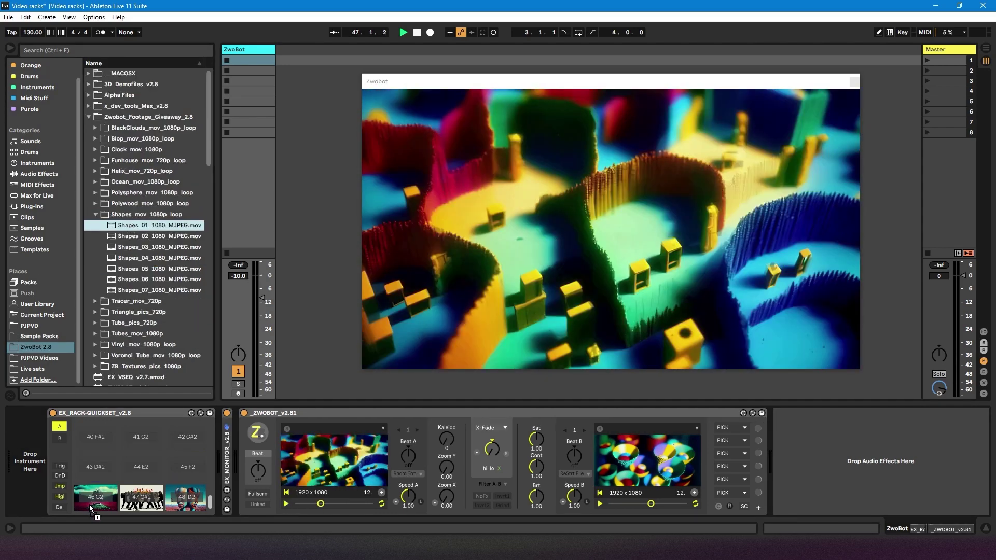
pyautogui.click(95, 312)
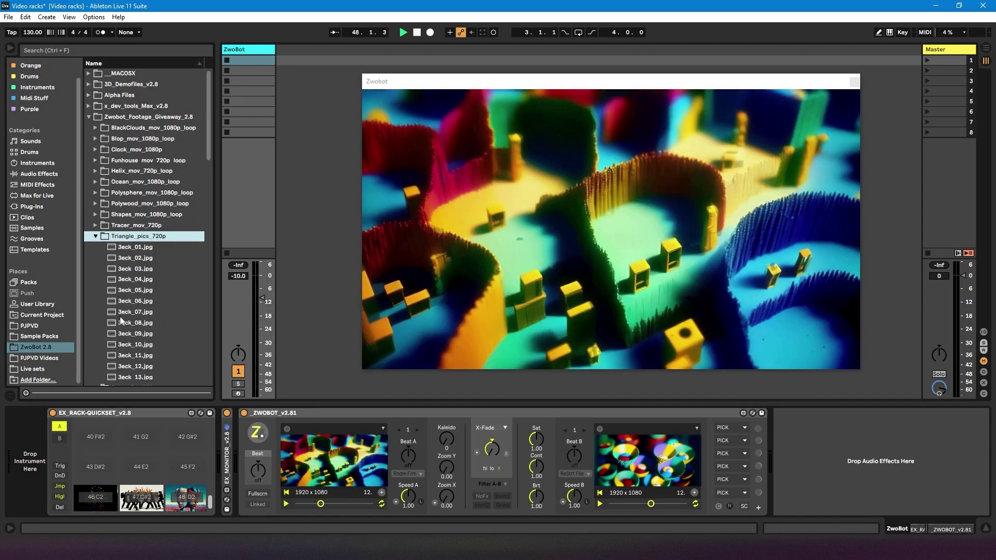
pyautogui.moveTo(95, 313); pyautogui.dragTo(186, 499)
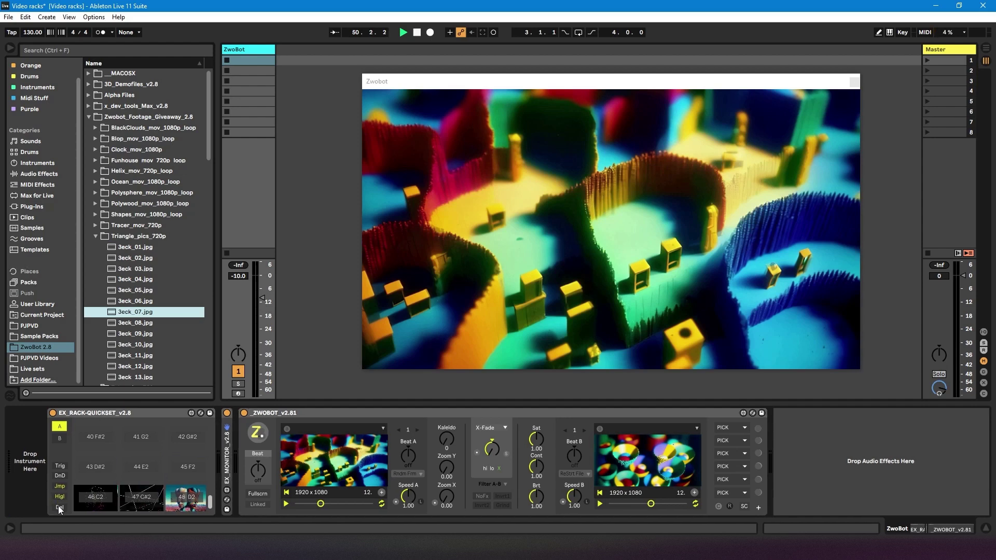
# - Clear the clip from pad 48 D2 using Del mode
pyautogui.click(58, 506)
pyautogui.click(174, 506)
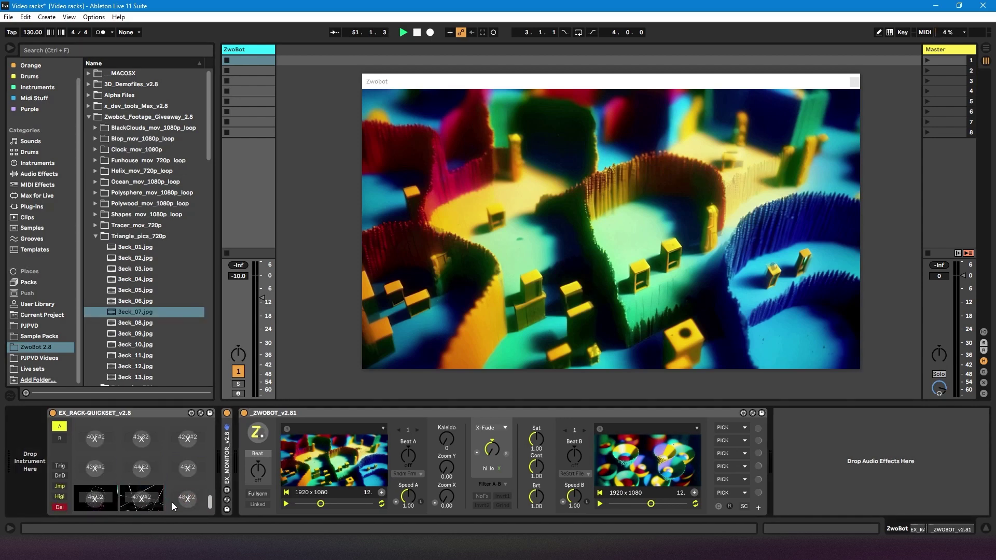
pyautogui.click(61, 506)
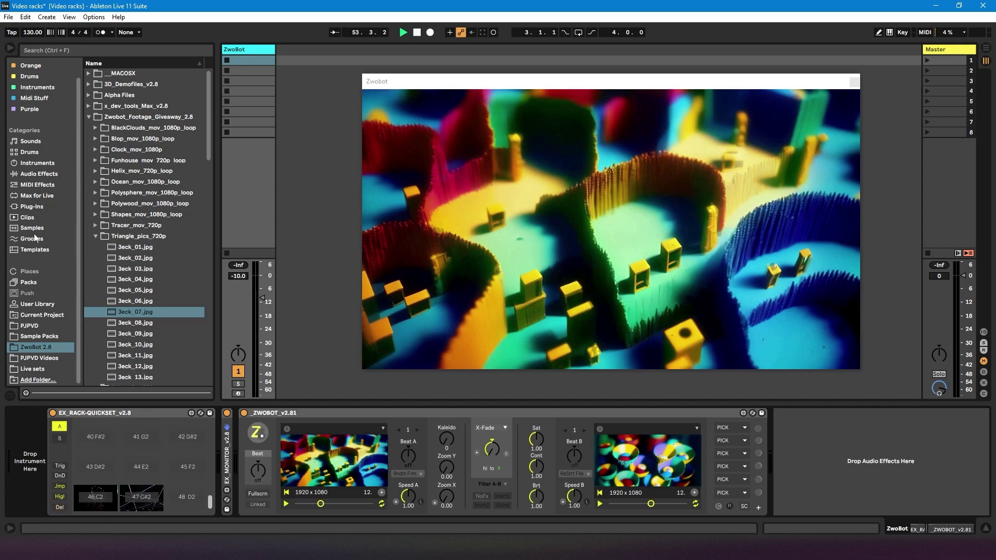
# - Add Kit-808 Classic to ZwoBot's device chain, then load and launch the 606 Body Electric beat clip
pyautogui.click(31, 284)
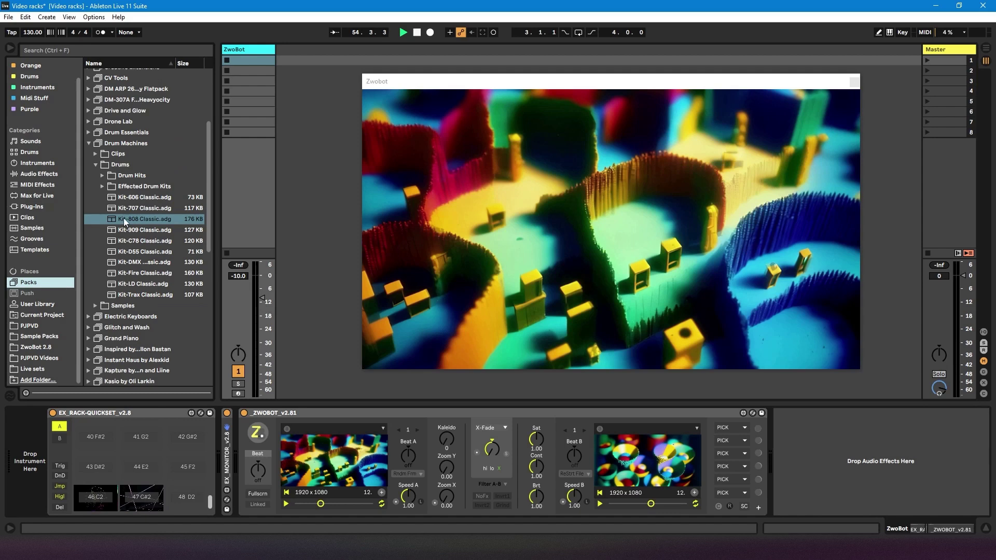
pyautogui.moveTo(132, 219); pyautogui.dragTo(23, 434)
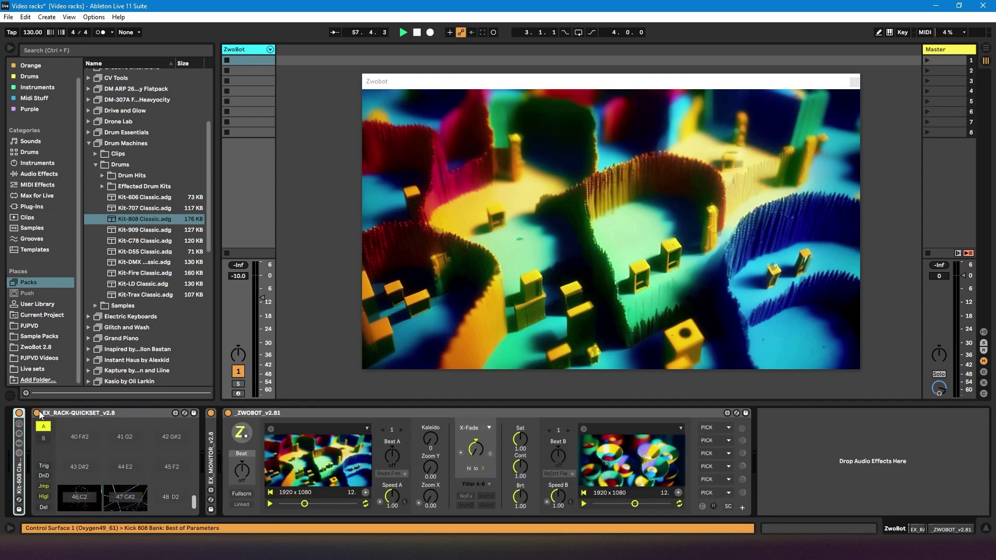
pyautogui.click(104, 169)
pyautogui.click(109, 153)
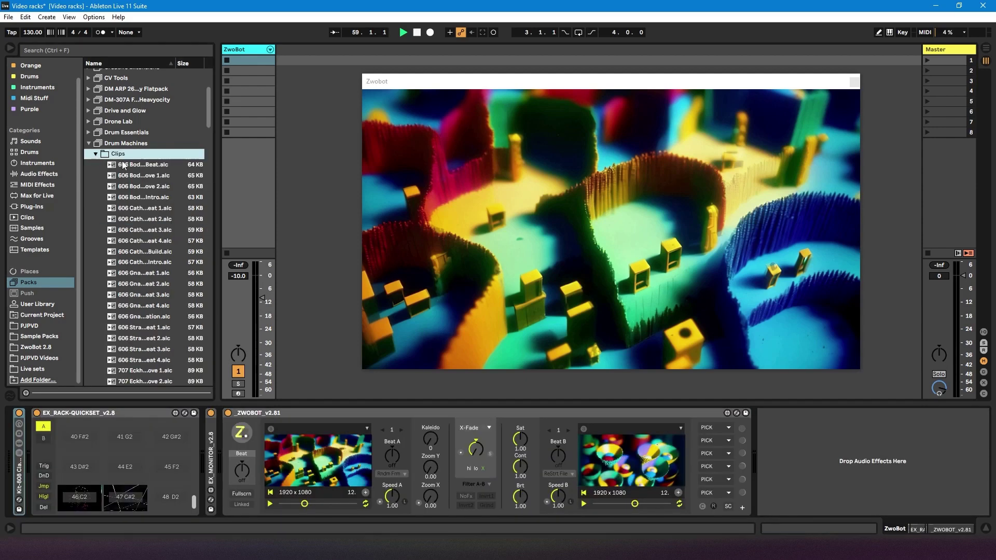
pyautogui.moveTo(128, 166); pyautogui.dragTo(253, 61)
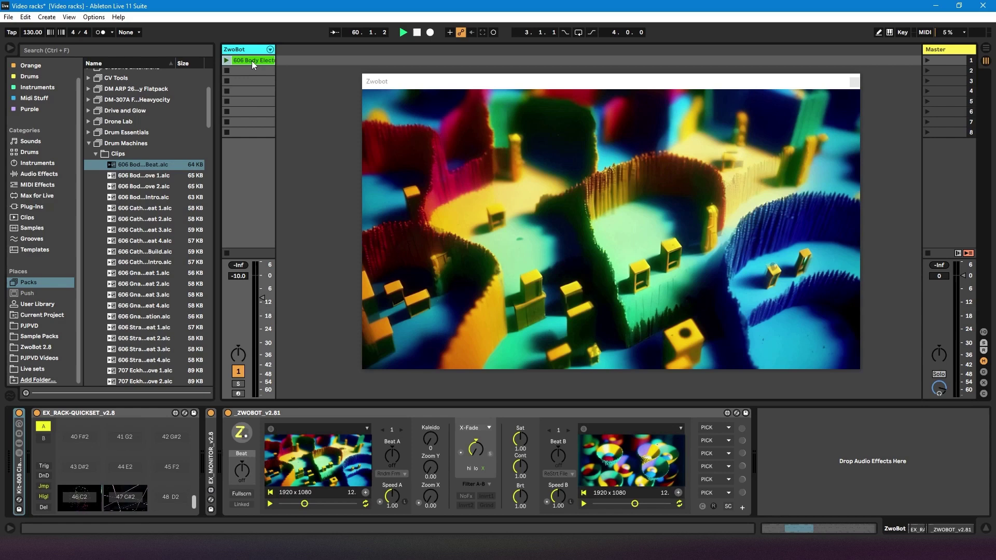
pyautogui.click(225, 60)
pyautogui.hotkey('shift', 'Tab')
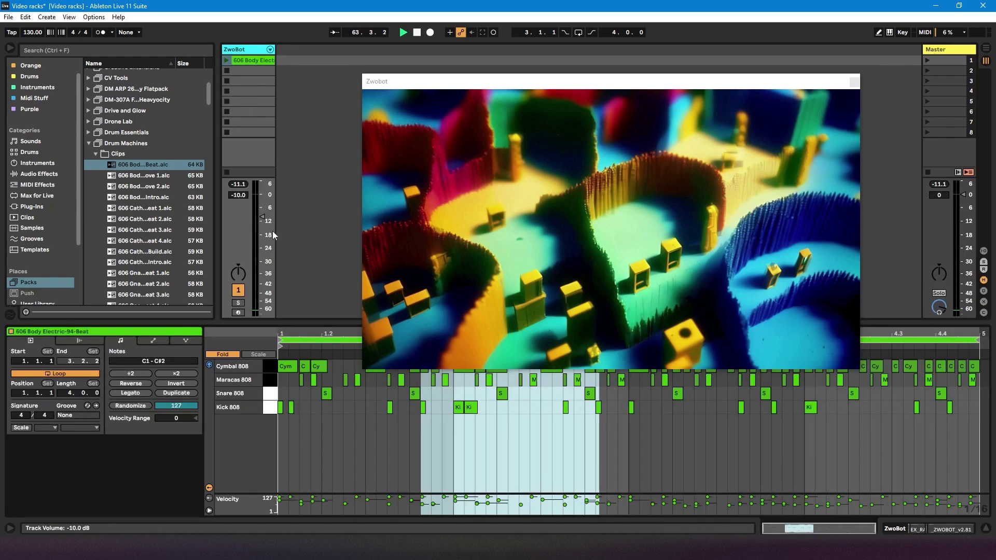
pyautogui.click(270, 410)
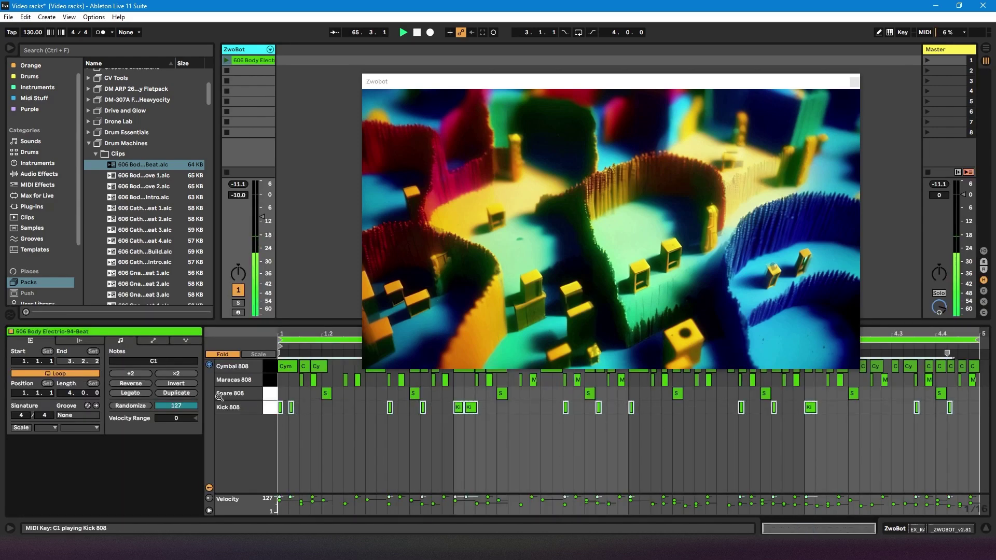
pyautogui.hotkey('shift', 'Tab')
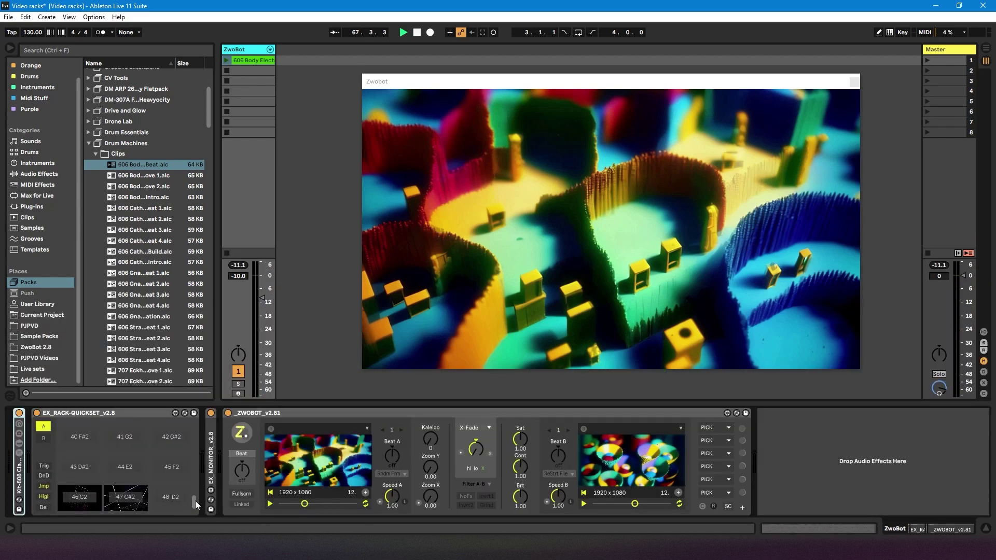
pyautogui.moveTo(195, 499); pyautogui.dragTo(192, 512)
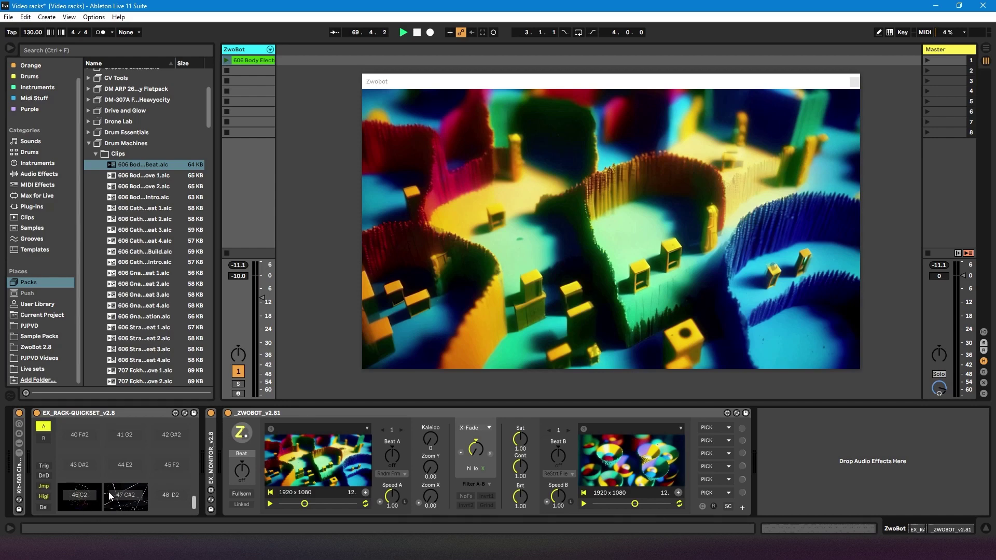
pyautogui.doubleClick(252, 61)
# - Remove Kit-808 from ZwoBot's chain and drop Kit-808 Classic onto a new track instead
pyautogui.hotkey('shift', 'Tab')
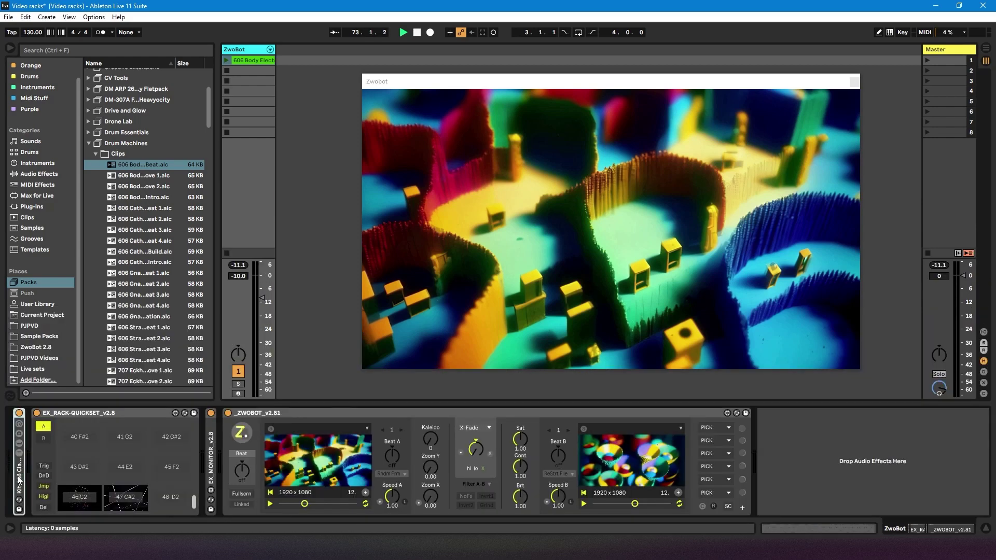
pyautogui.press('Delete')
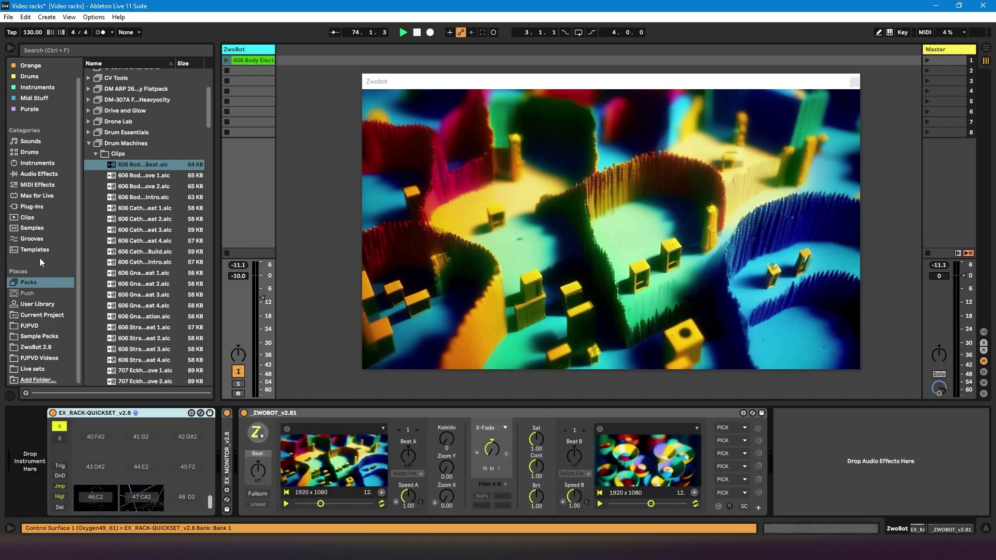
pyautogui.click(93, 152)
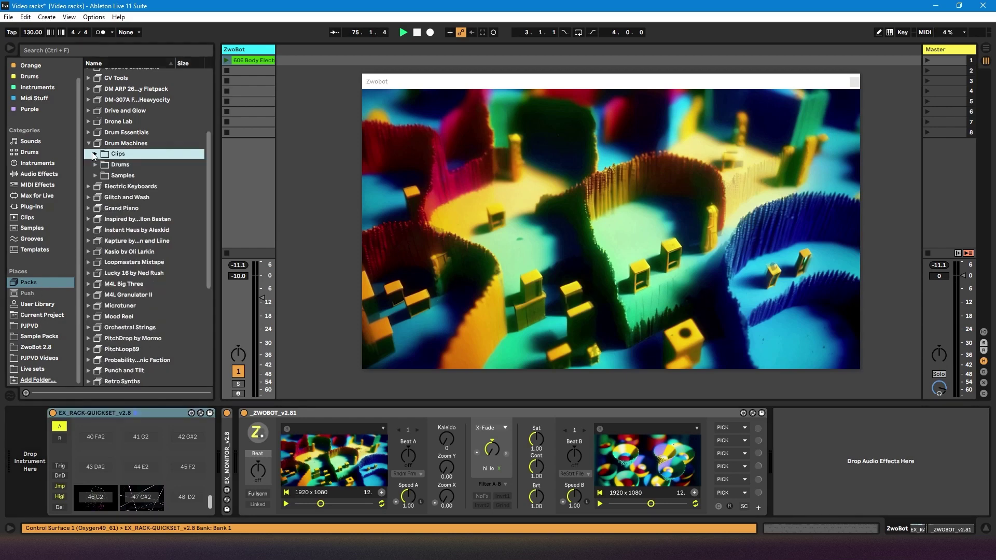
pyautogui.click(97, 165)
pyautogui.moveTo(142, 218); pyautogui.dragTo(298, 86)
# - Copy the 606 beat clip to the Kit-808 track, set its volume to -10 dB and launch it
pyautogui.click(244, 60)
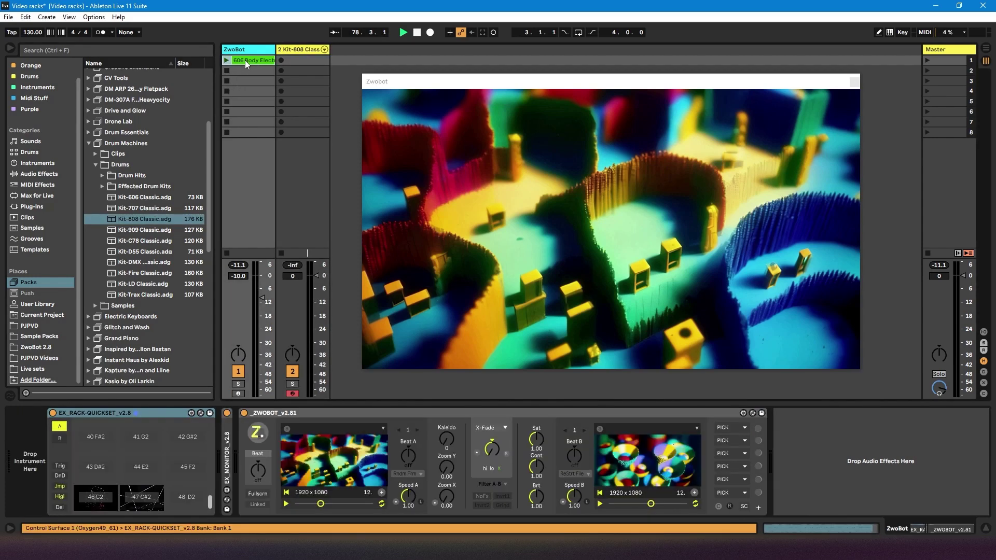
pyautogui.moveTo(249, 61); pyautogui.dragTo(296, 59)
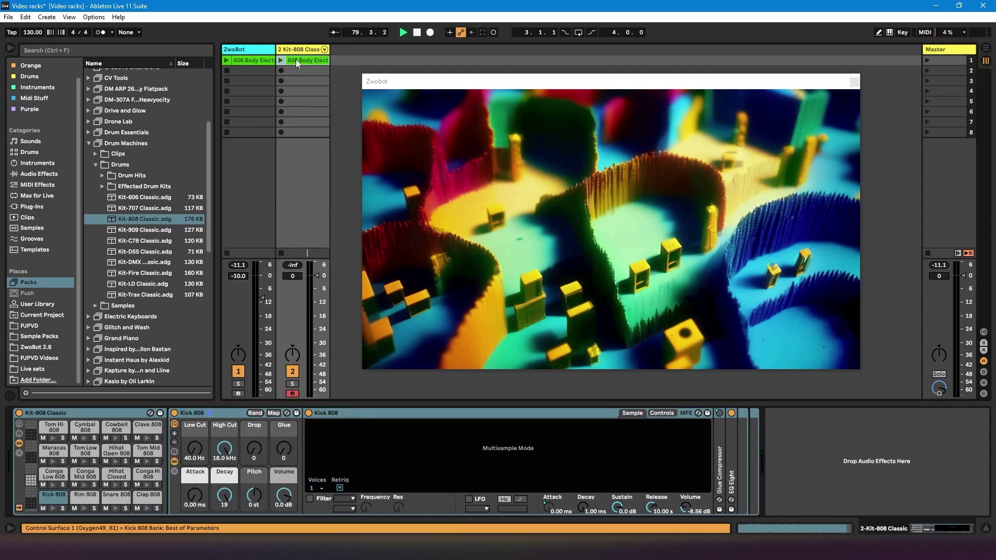
pyautogui.click(292, 272)
pyautogui.write('-10')
pyautogui.press('Return')
pyautogui.click(281, 61)
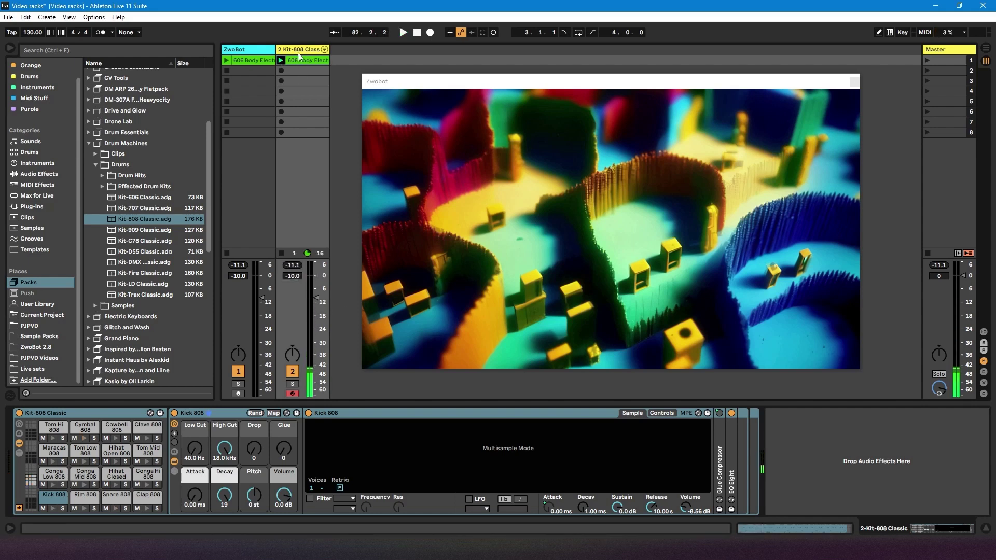
pyautogui.click(253, 50)
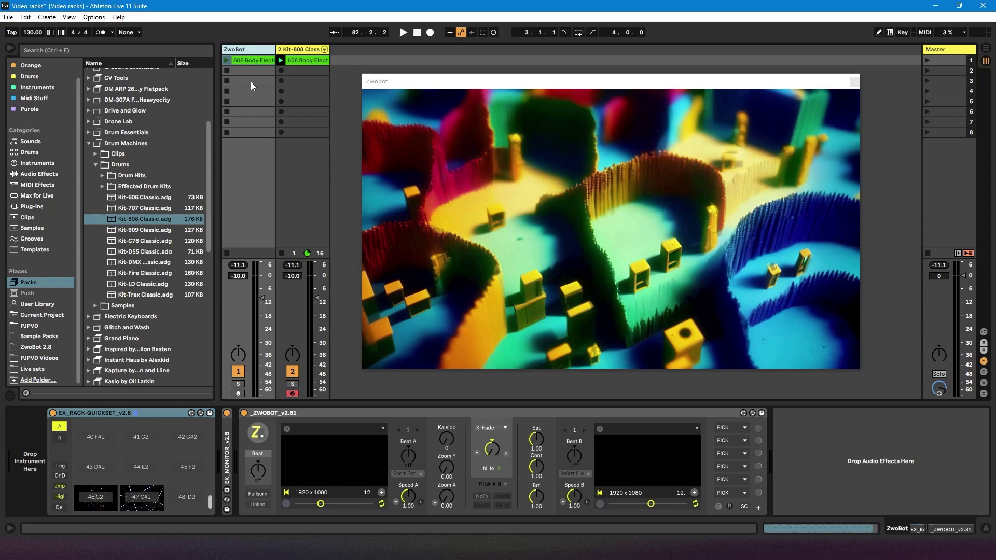
# - Open ZwoBot's 606 beat clip and transpose all its notes up one octave
pyautogui.click(269, 61)
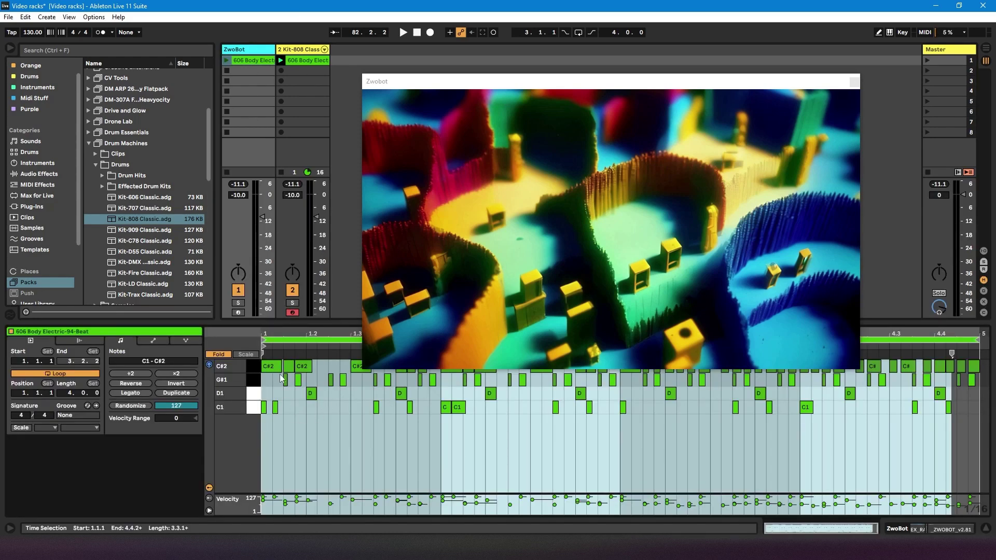
pyautogui.click(255, 408)
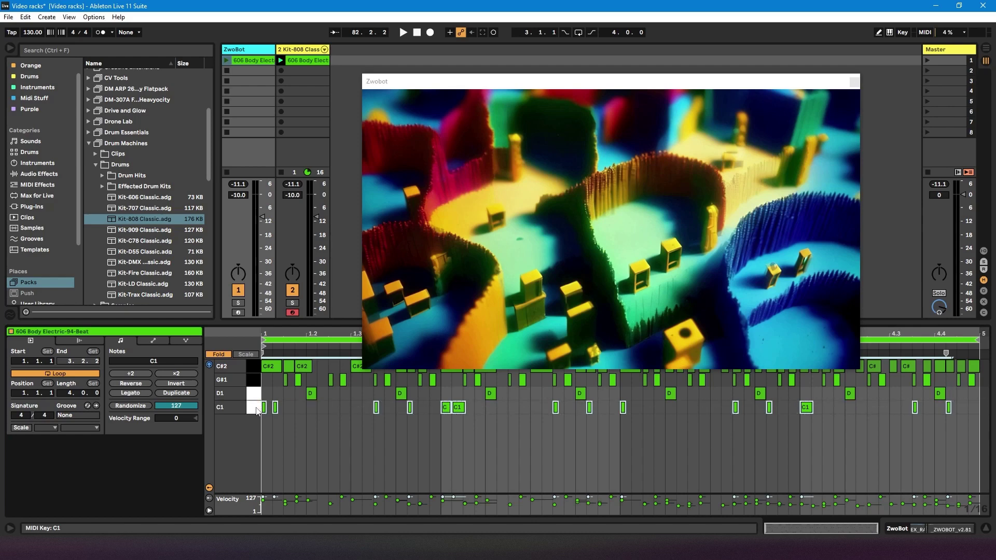
pyautogui.click(304, 60)
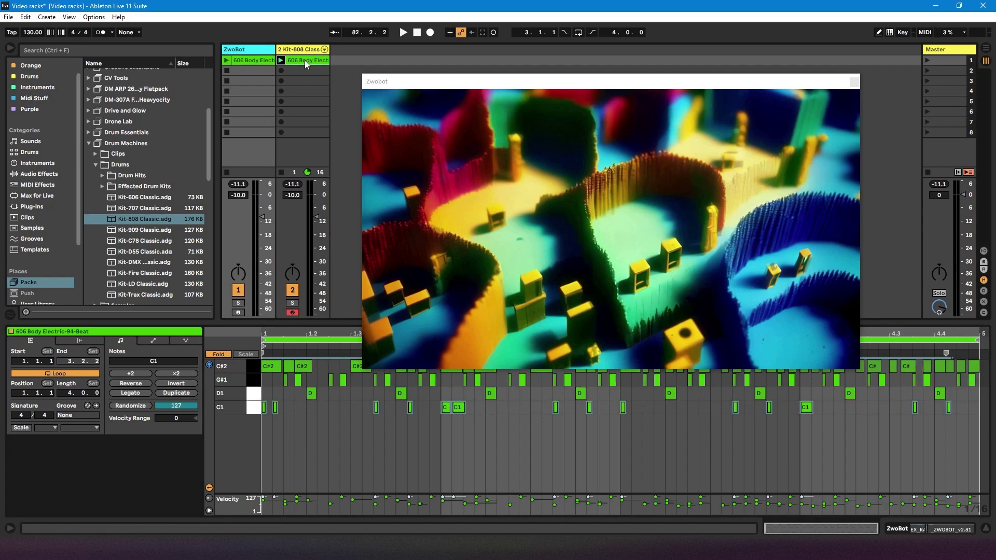
pyautogui.hotkey('ctrl', 'a')
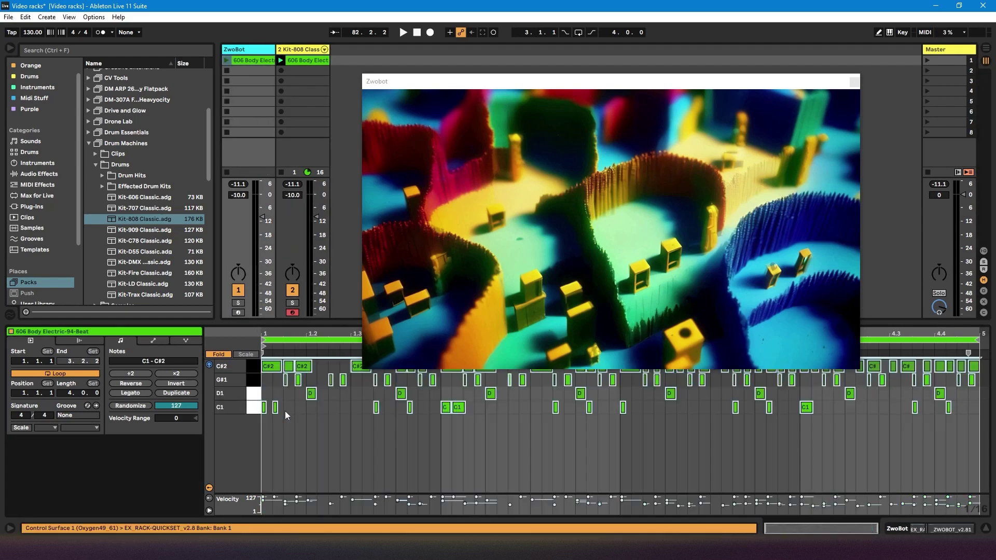
pyautogui.hotkey('shift', 'Up')
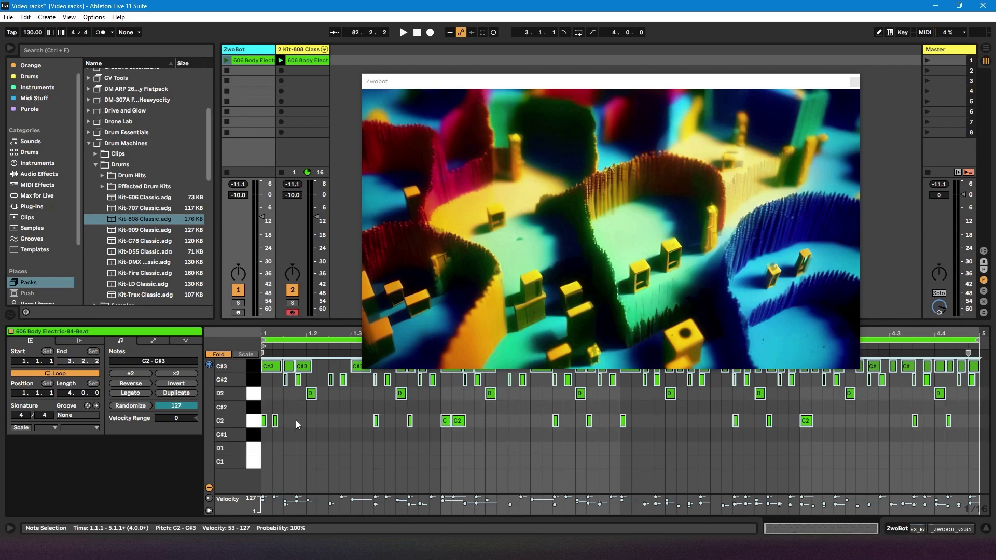
pyautogui.click(296, 420)
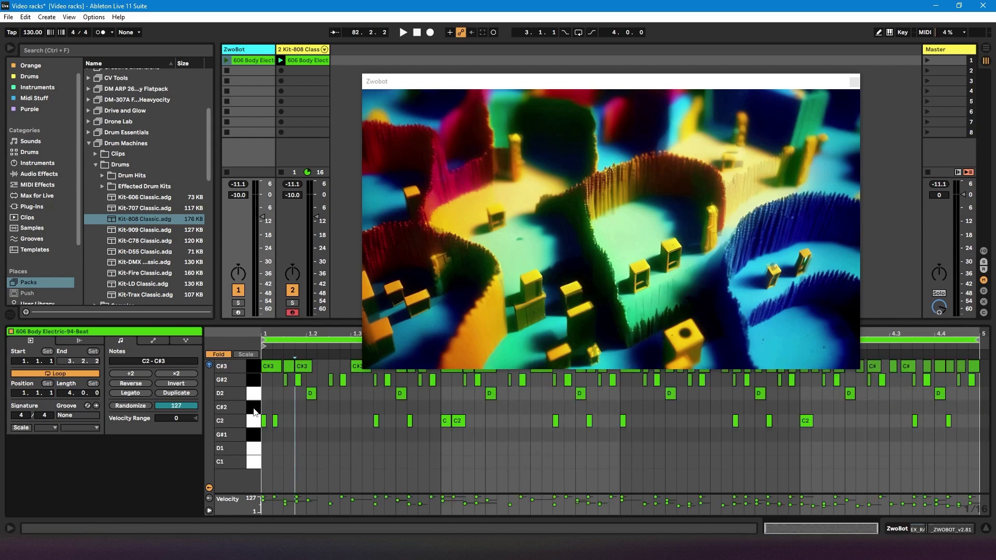
# - Fold the piano roll to used rows and compare ZwoBot's C2 notes with Kit-808's Snare 808 notes
pyautogui.click(225, 354)
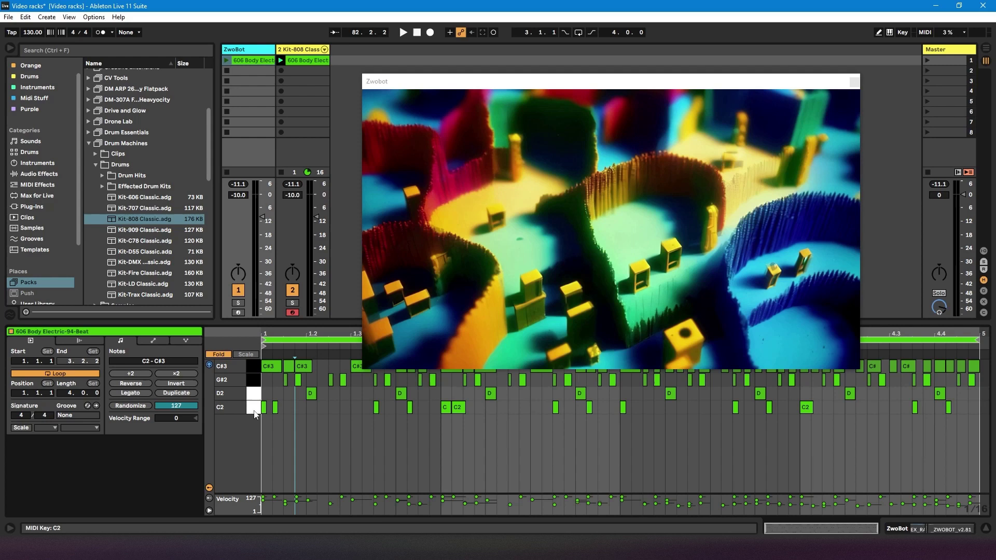
pyautogui.click(252, 408)
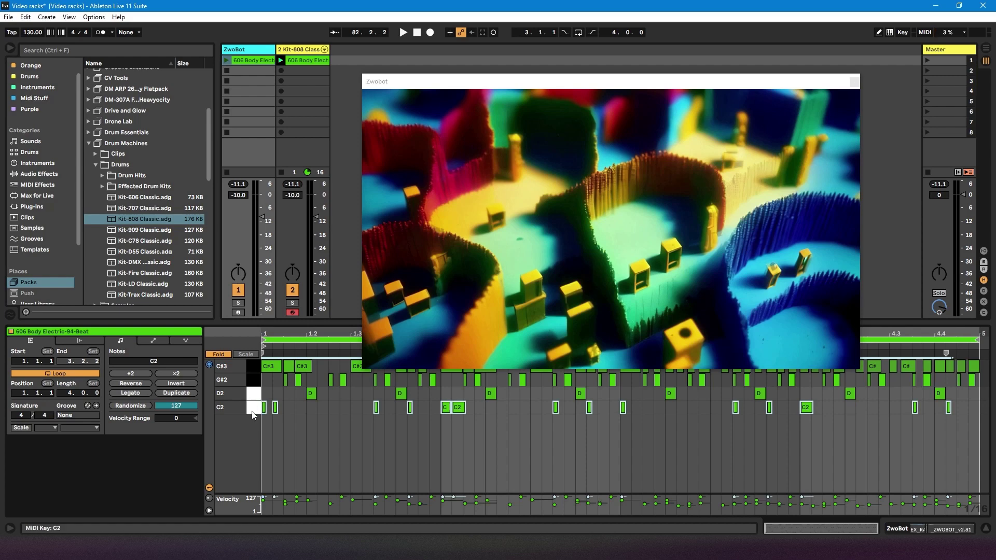
pyautogui.click(298, 61)
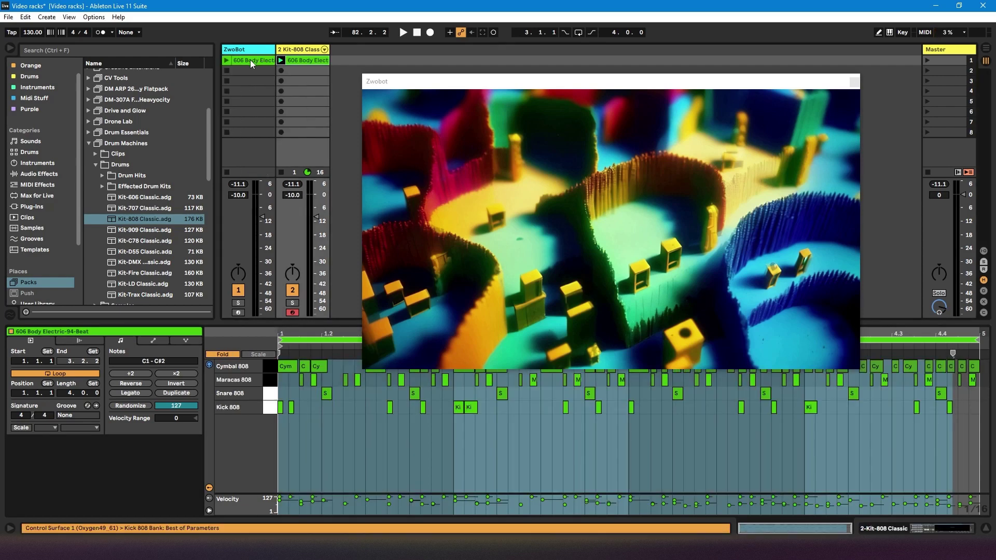
pyautogui.click(270, 399)
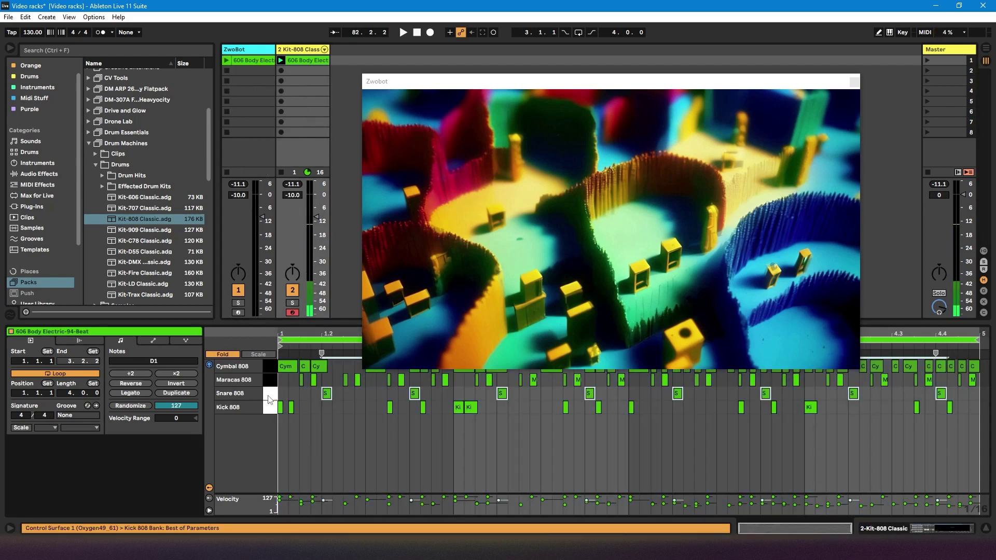
pyautogui.click(257, 62)
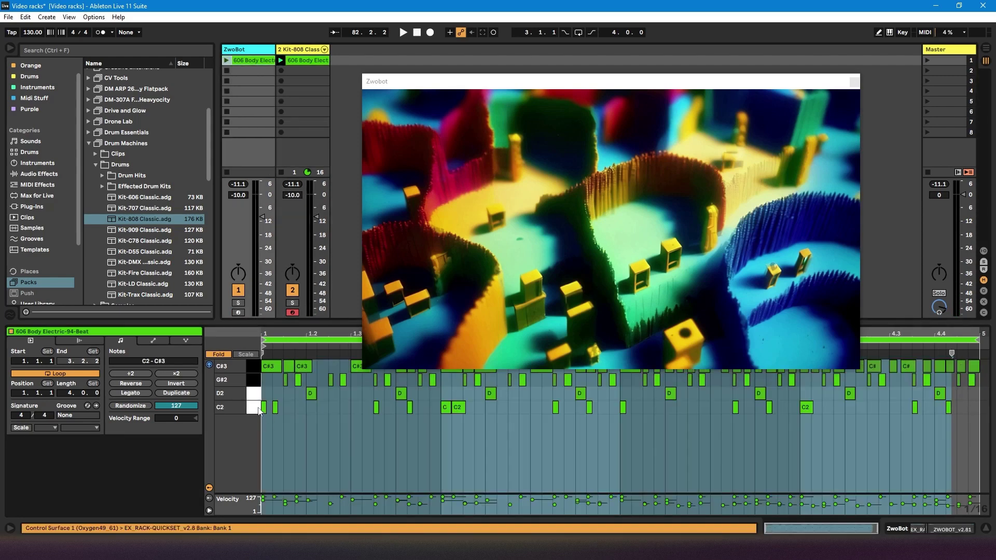
# - Delete the G#2 and C#3 notes, leaving only the C2 kick and D2 snare
pyautogui.click(253, 382)
pyautogui.press('Delete')
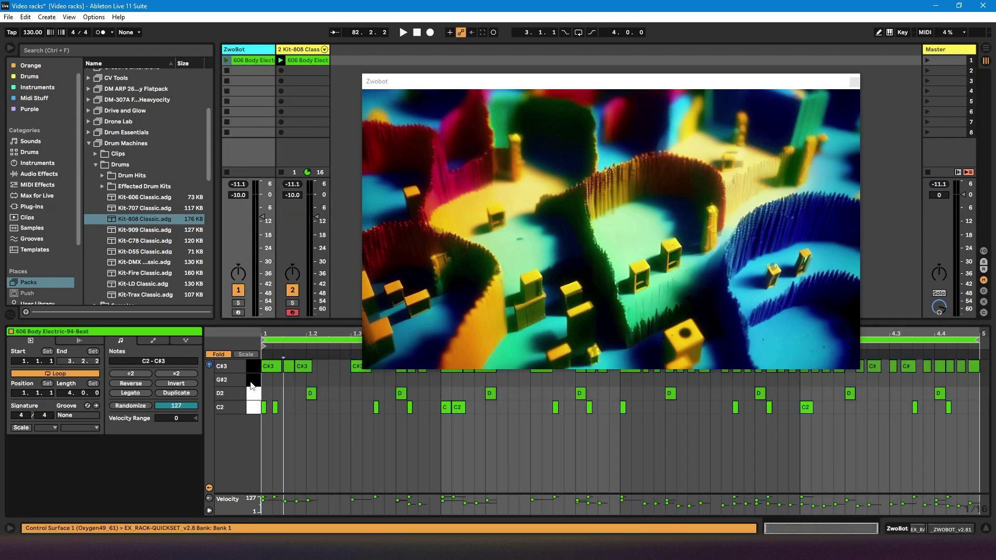
pyautogui.click(255, 372)
pyautogui.press('Delete')
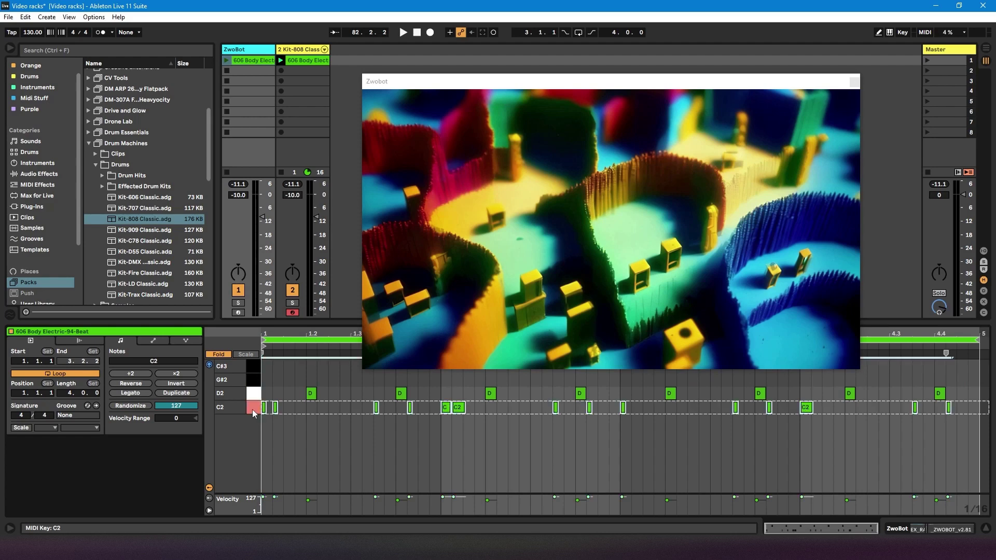
pyautogui.click(254, 413)
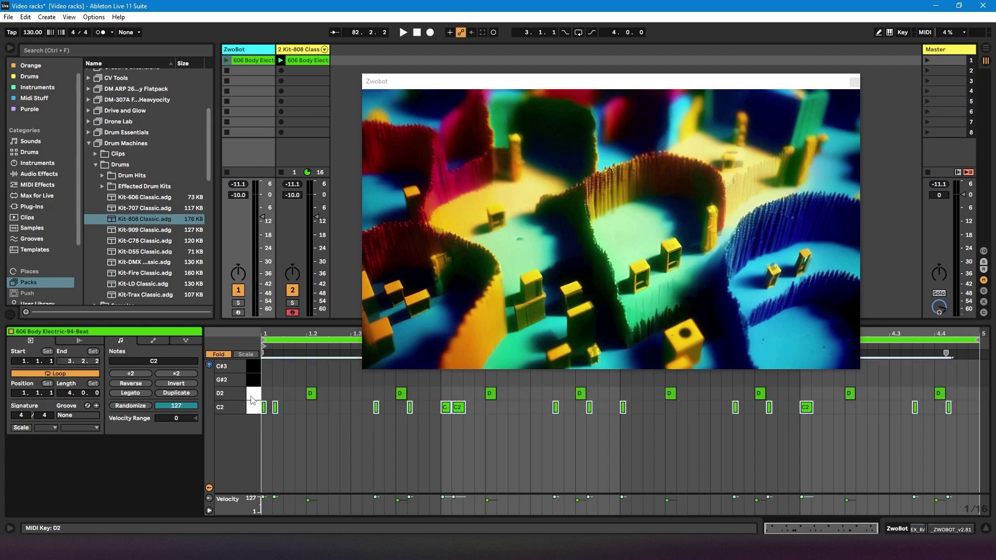
pyautogui.click(254, 393)
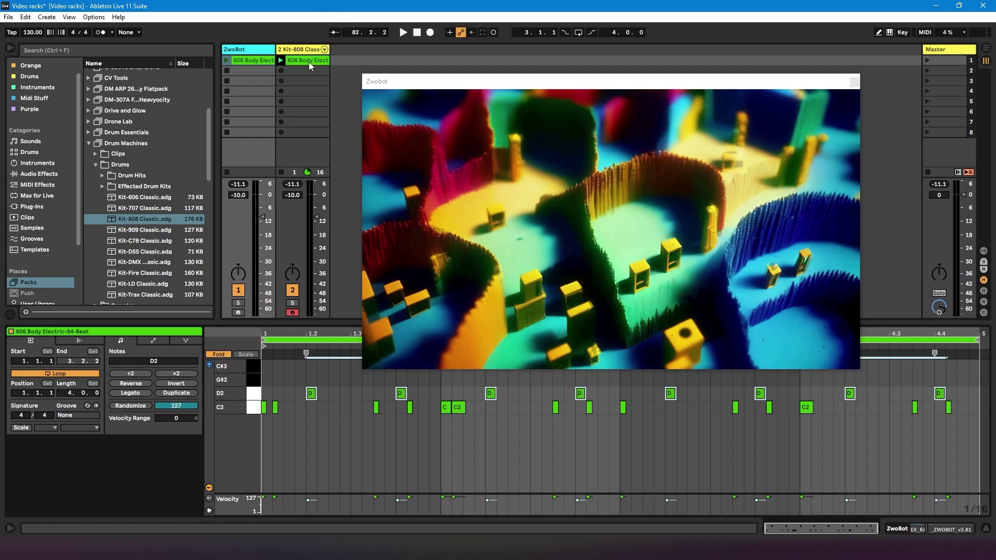
pyautogui.click(294, 230)
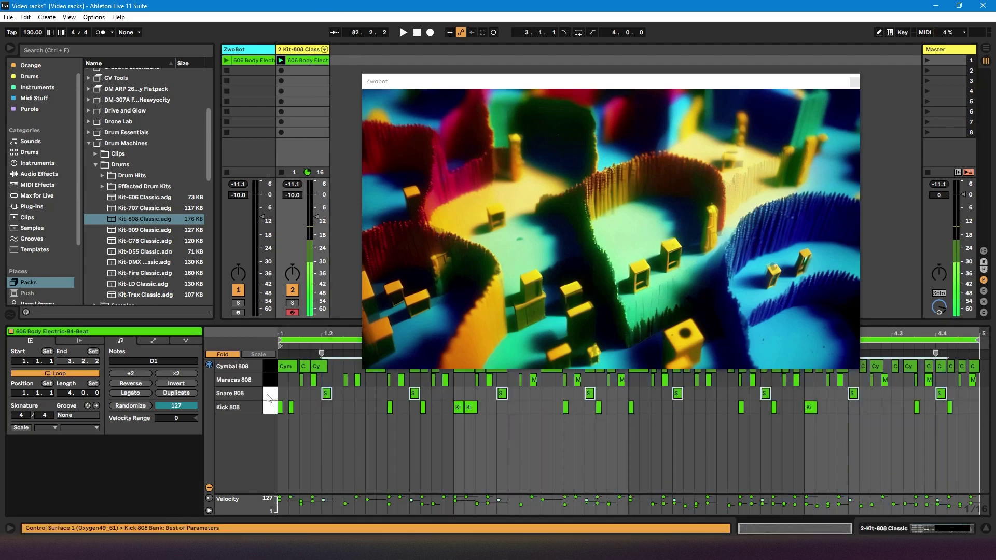
pyautogui.click(247, 51)
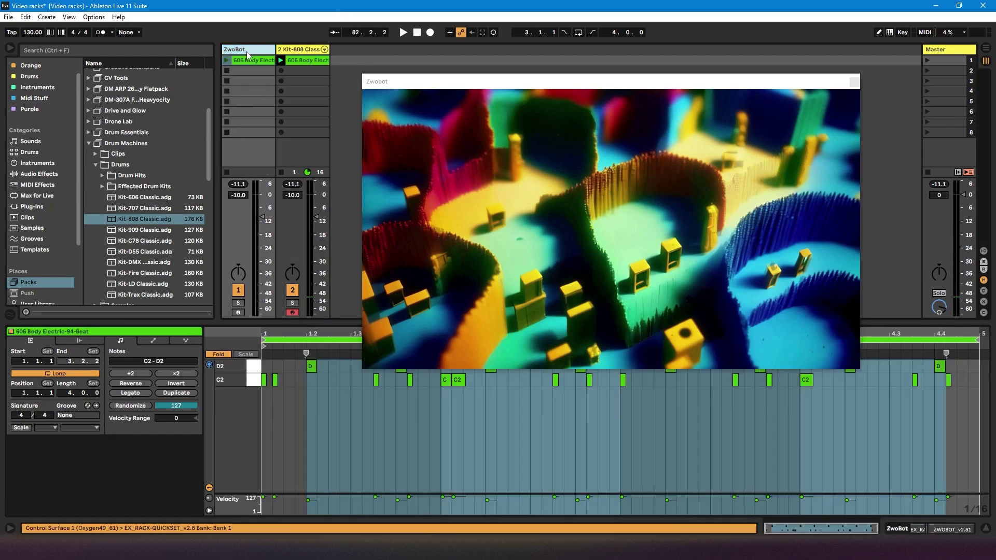
# - In Device view, move the rack's video clip from pad 47 C#2 to pad 48 D2 using DnD
pyautogui.hotkey('shift', 'Tab')
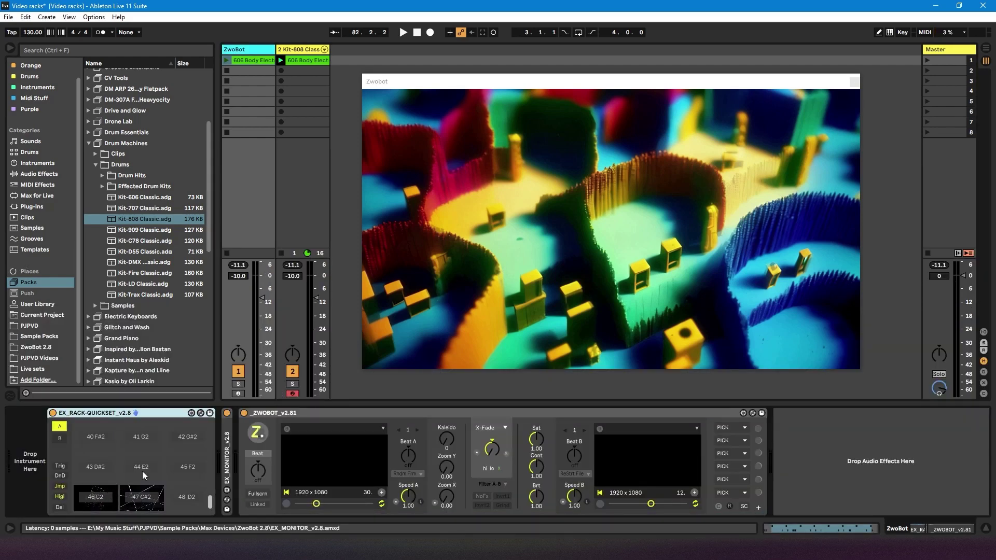
pyautogui.hotkey('shift', 'Tab')
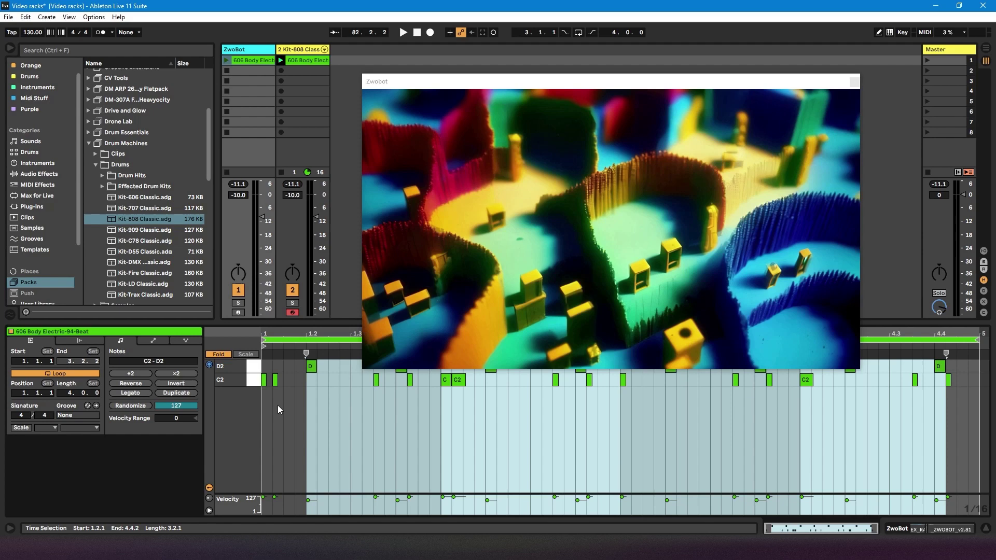
pyautogui.hotkey('shift', 'Tab')
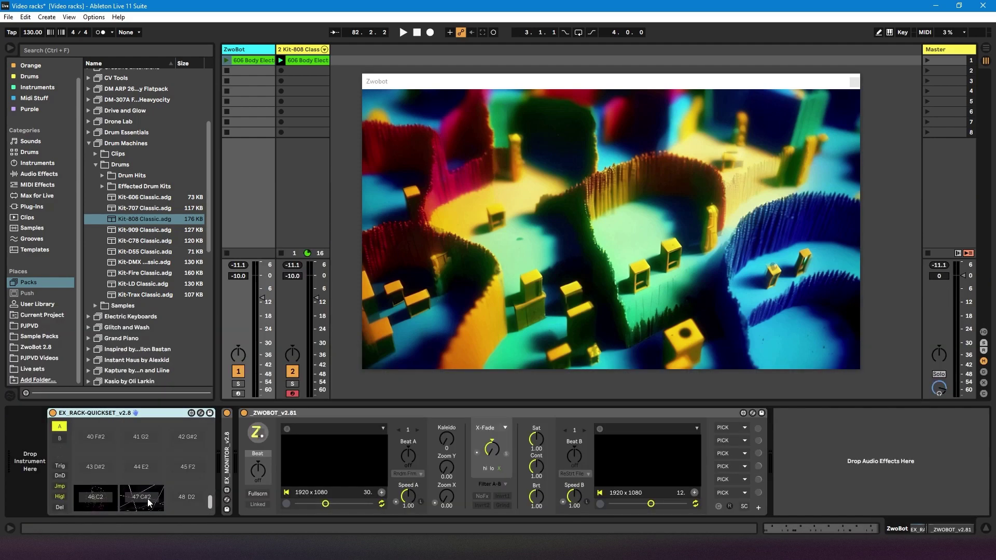
pyautogui.click(61, 476)
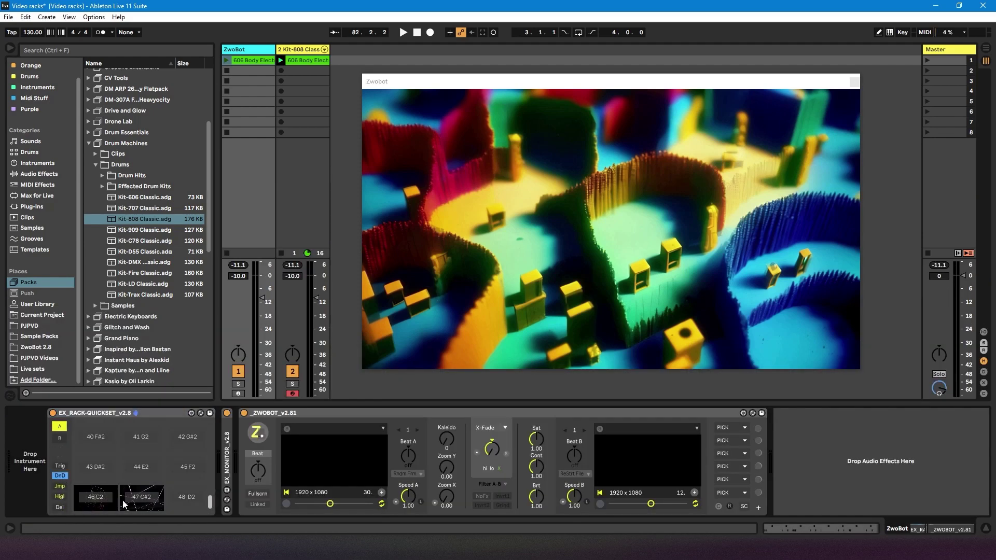
pyautogui.click(188, 498)
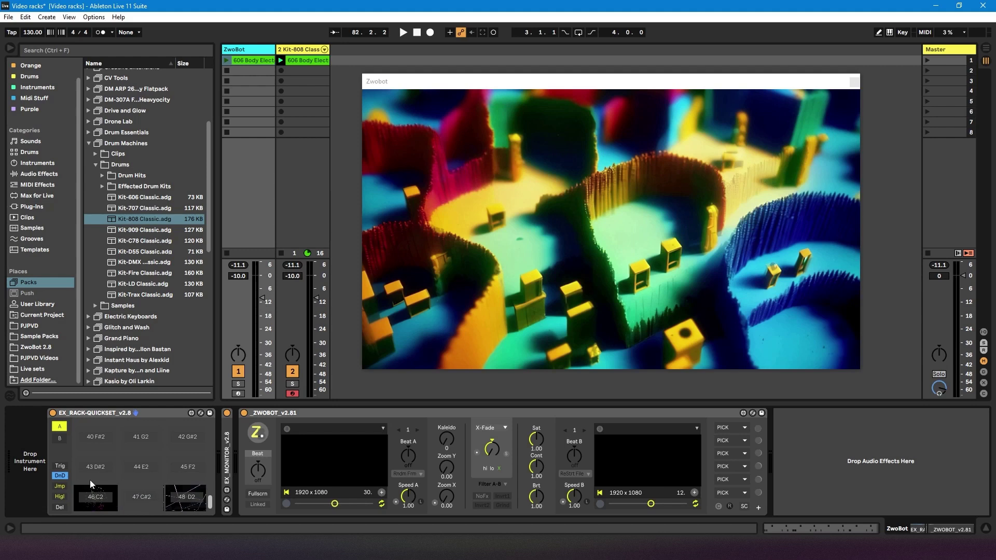
pyautogui.click(64, 475)
# - Test by stopping and playing the Kit-808 and ZwoBot clips and viewing their notes
pyautogui.click(281, 254)
pyautogui.click(226, 61)
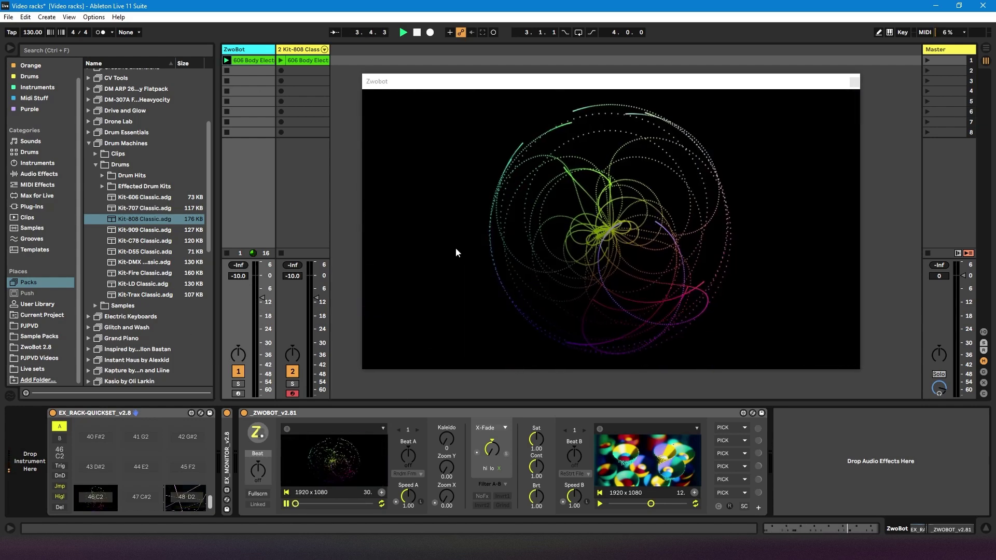
pyautogui.click(227, 253)
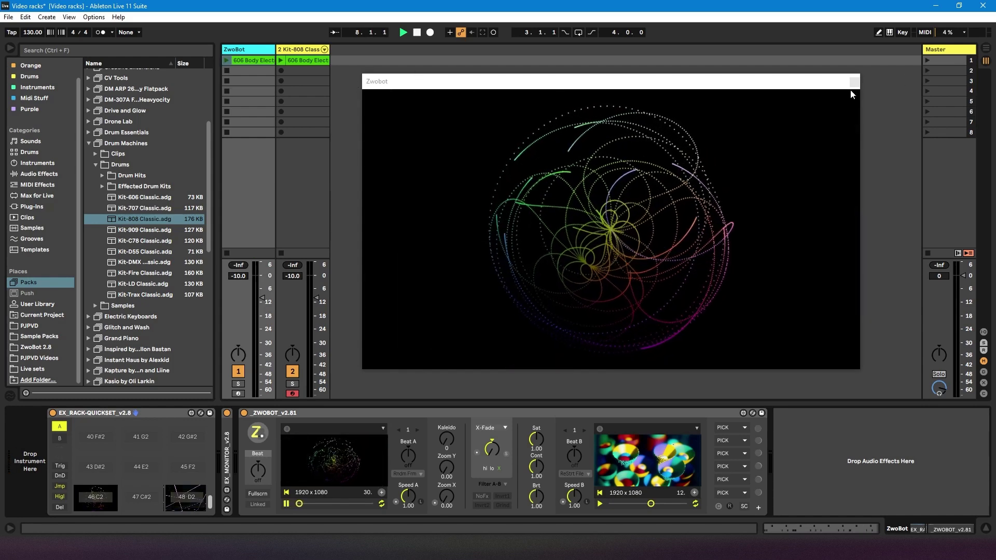
pyautogui.click(260, 61)
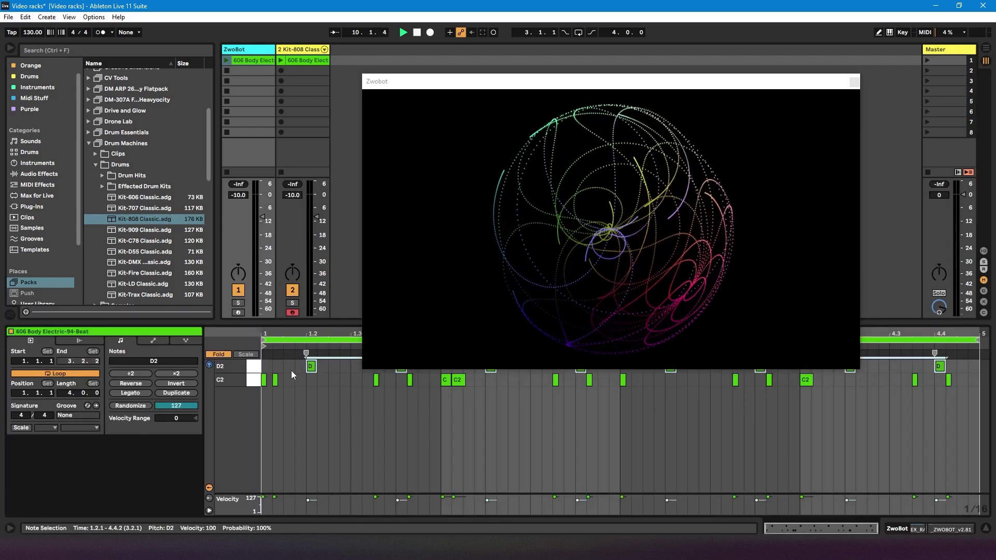
pyautogui.click(308, 289)
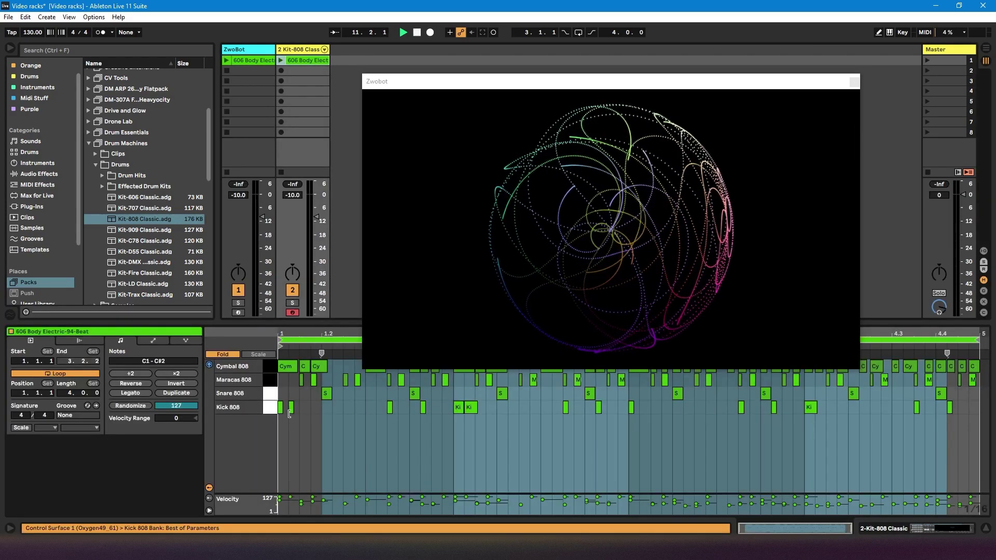
# - Launch Scene 1 so both tracks' clips play together, with ZwoBot's devices showing
pyautogui.hotkey('shift', 'Tab')
pyautogui.click(926, 60)
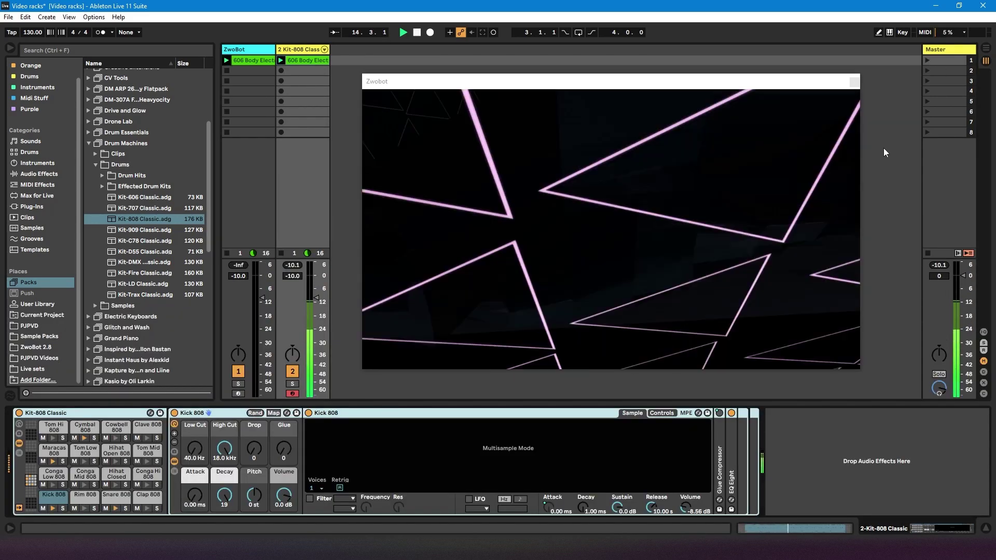
pyautogui.click(269, 129)
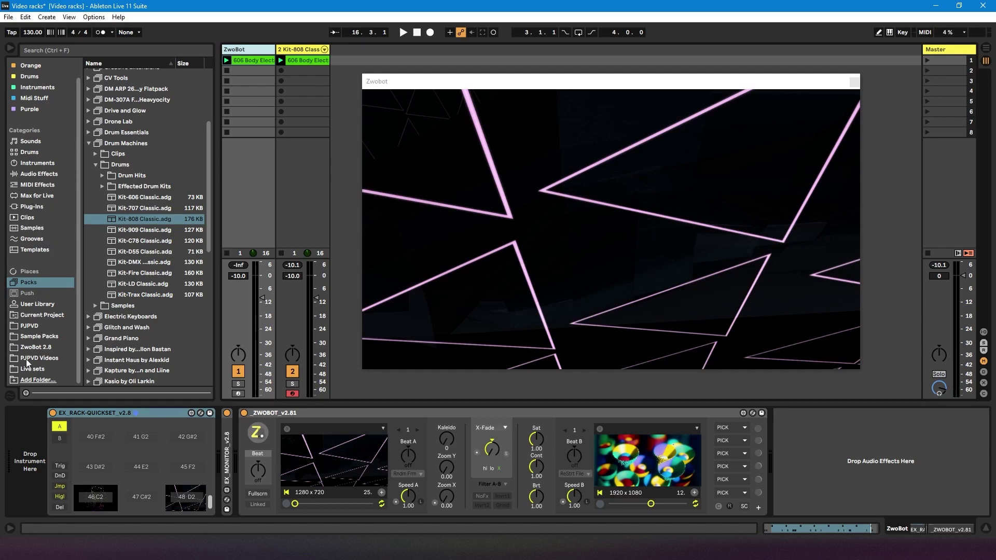
# - Load Blop_02_mjpeg.mov from the Blop_mov_1080p_loop folder onto the D2 pad and start playback
pyautogui.click(34, 347)
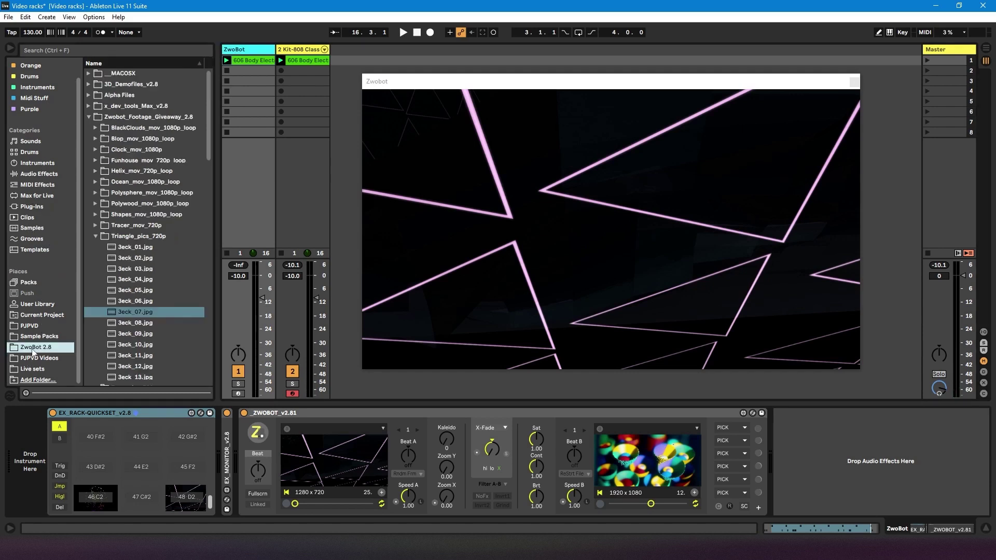
pyautogui.click(96, 237)
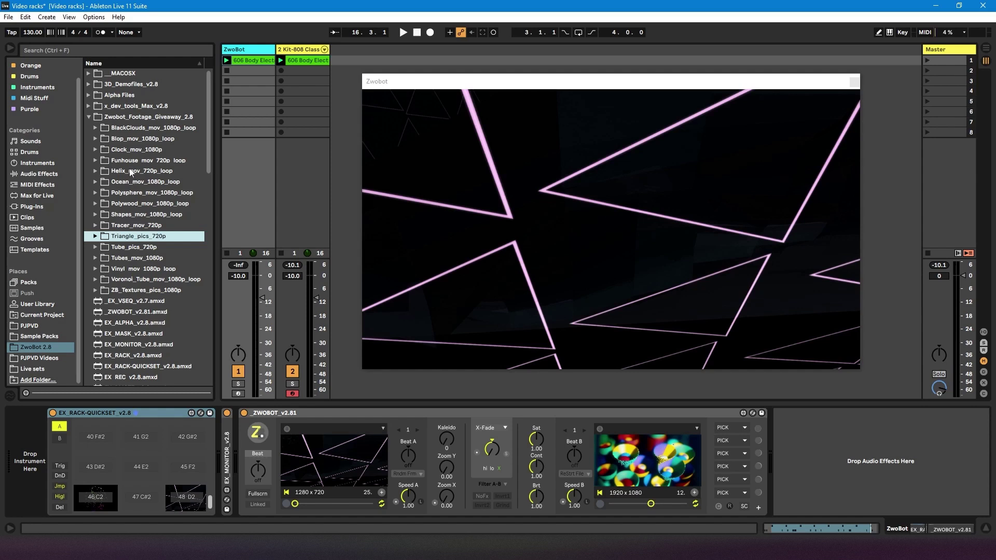
pyautogui.click(95, 138)
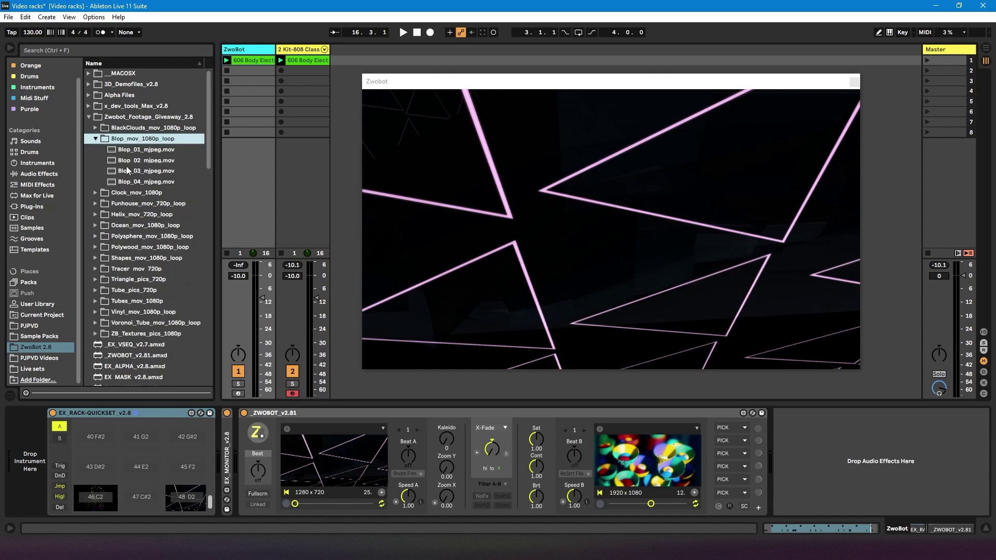
pyautogui.moveTo(126, 162); pyautogui.dragTo(206, 445)
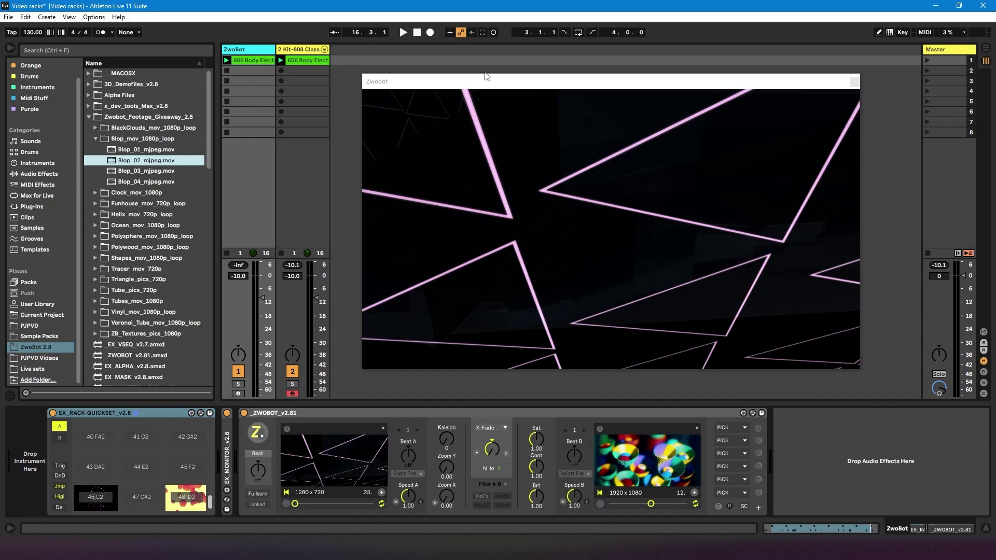
pyautogui.click(405, 32)
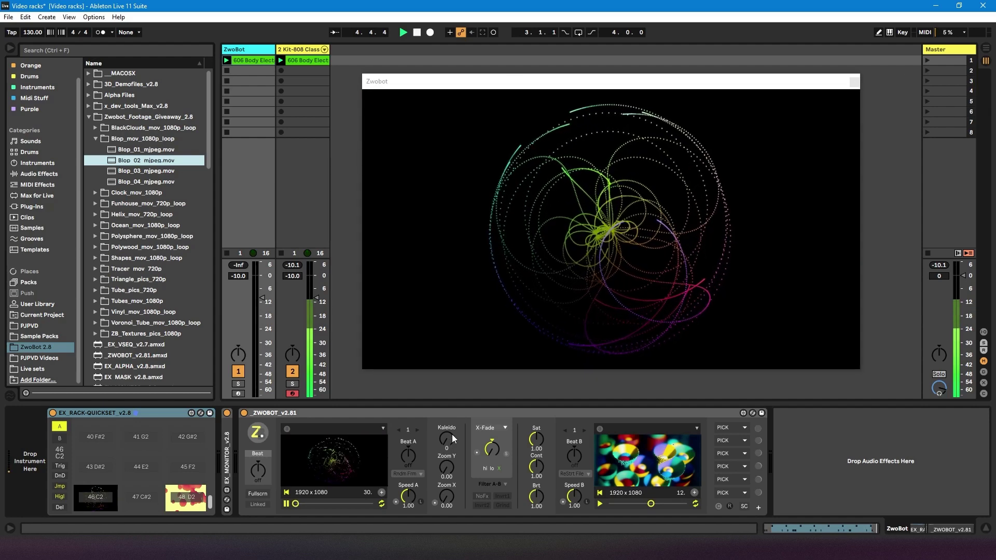
# - Set Kaleido to 4, turn on Invrt2, and try the Multiply and Hardlight crossfade blends
pyautogui.moveTo(449, 447); pyautogui.dragTo(449, 438)
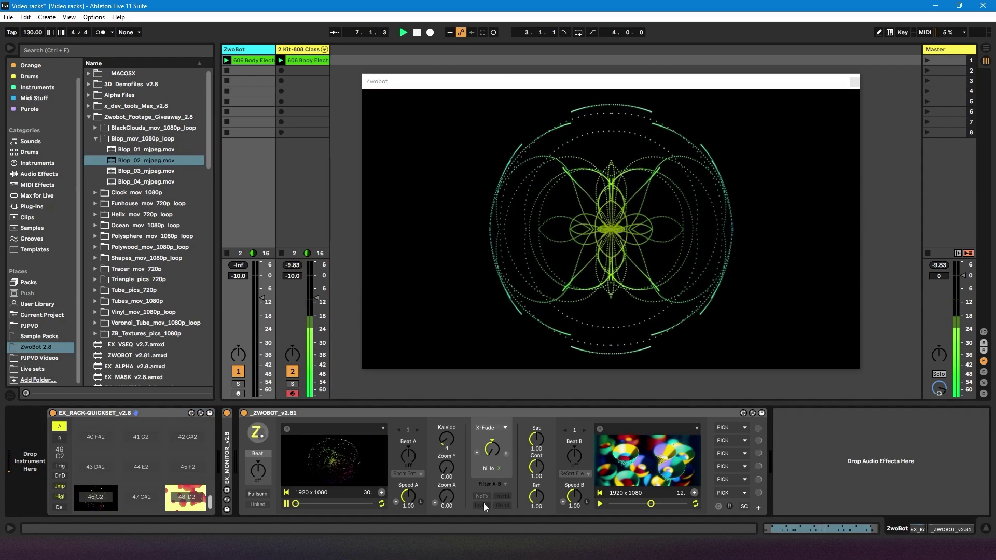
pyautogui.click(480, 502)
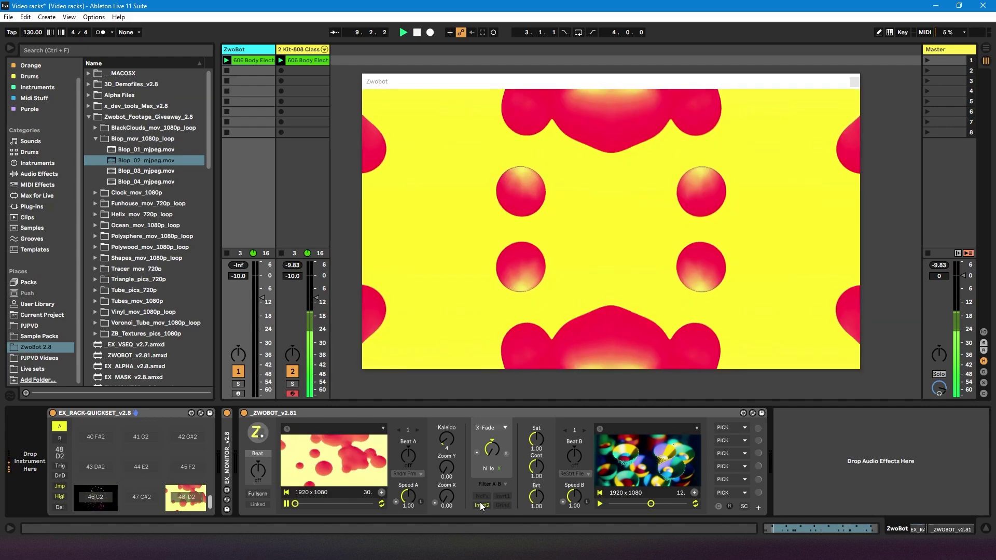
pyautogui.click(505, 484)
pyautogui.click(600, 503)
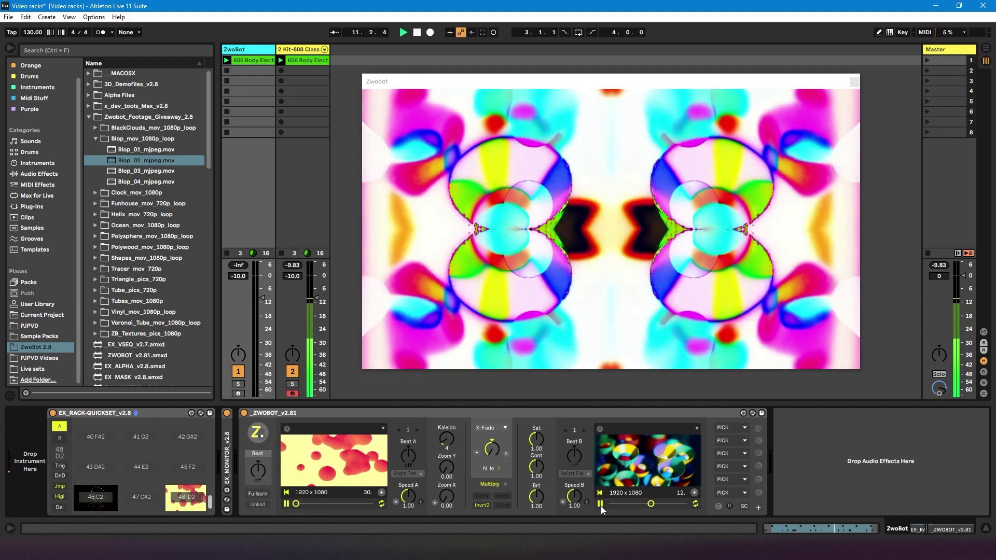
pyautogui.click(500, 484)
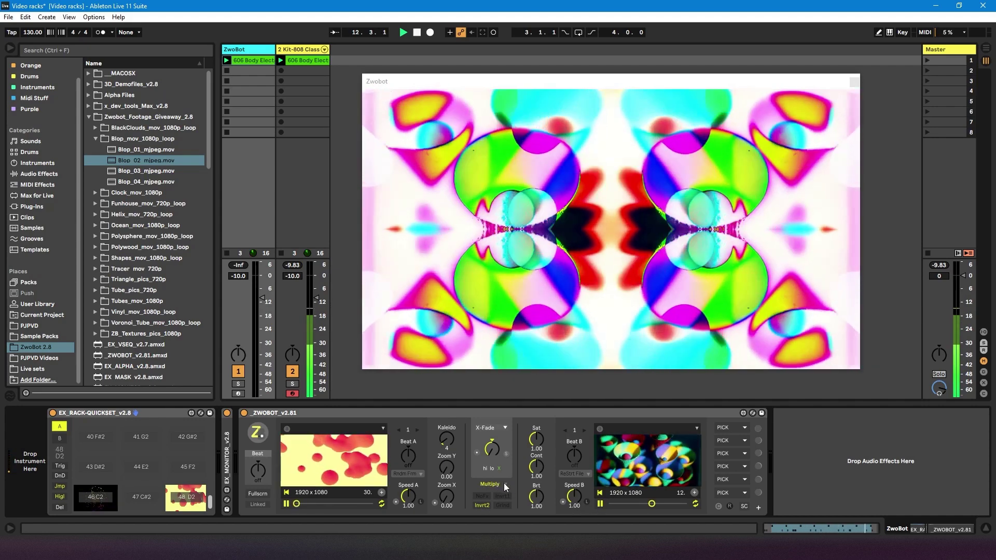
# - Cycle through further crossfade blend modes, then return the blend to Filter A-B
pyautogui.scroll(-1, 503, 483)
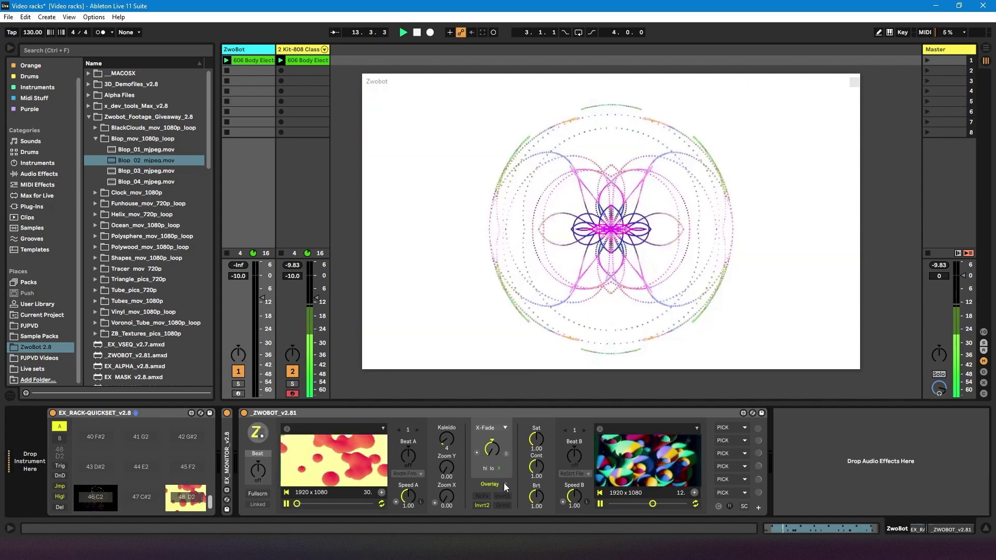
pyautogui.scroll(-2, 503, 483)
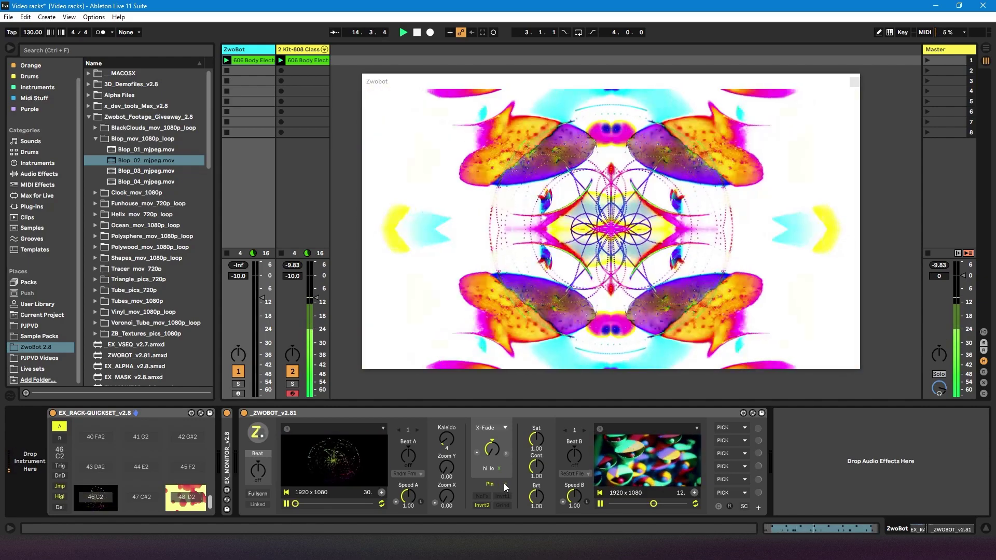
pyautogui.scroll(-1, 503, 483)
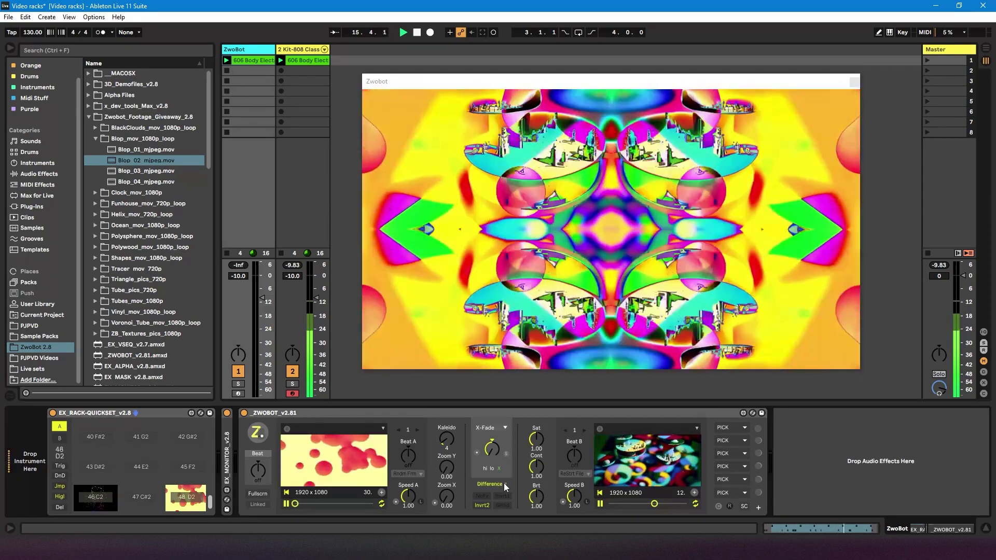
pyautogui.scroll(-1, 503, 483)
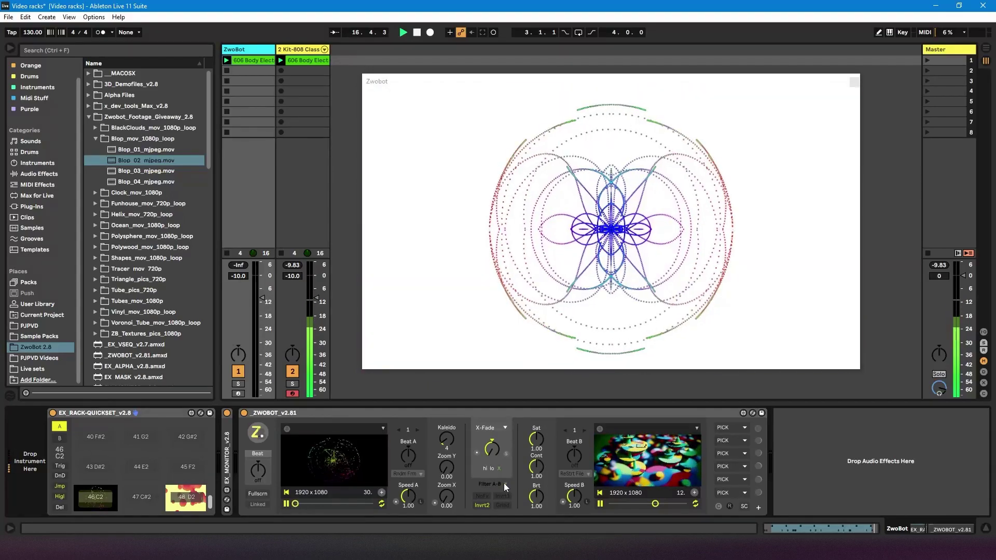
pyautogui.scroll(-3, 503, 483)
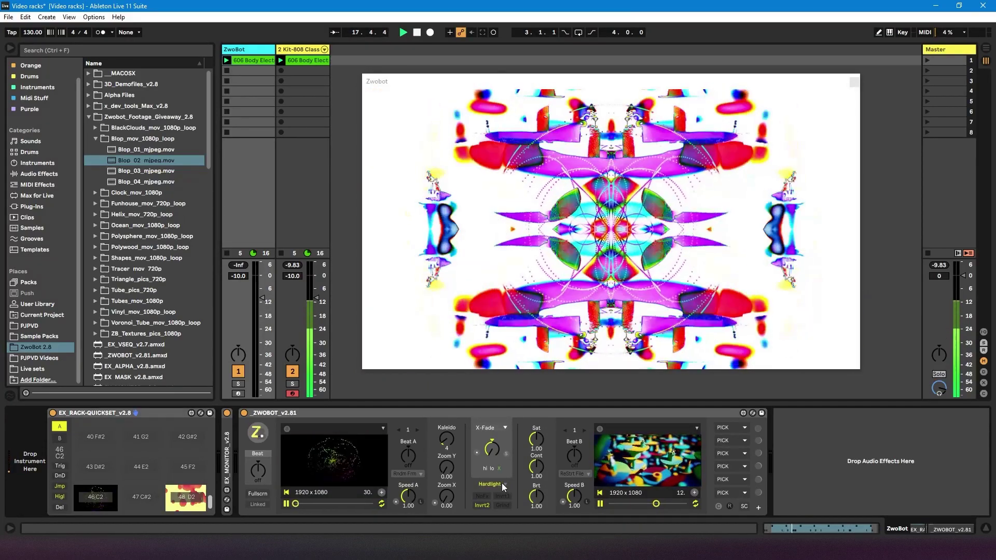
pyautogui.scroll(-1, 507, 483)
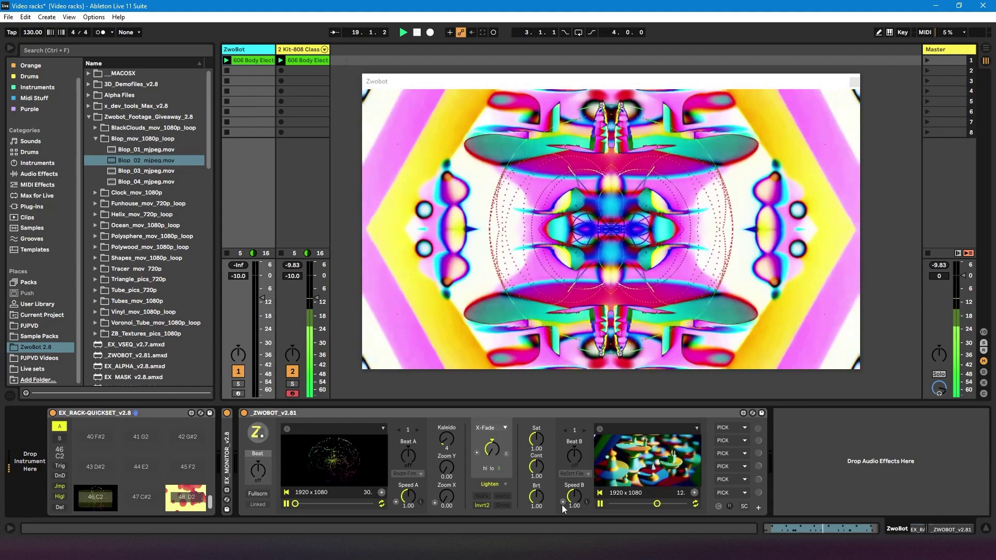
pyautogui.click(493, 486)
pyautogui.click(476, 456)
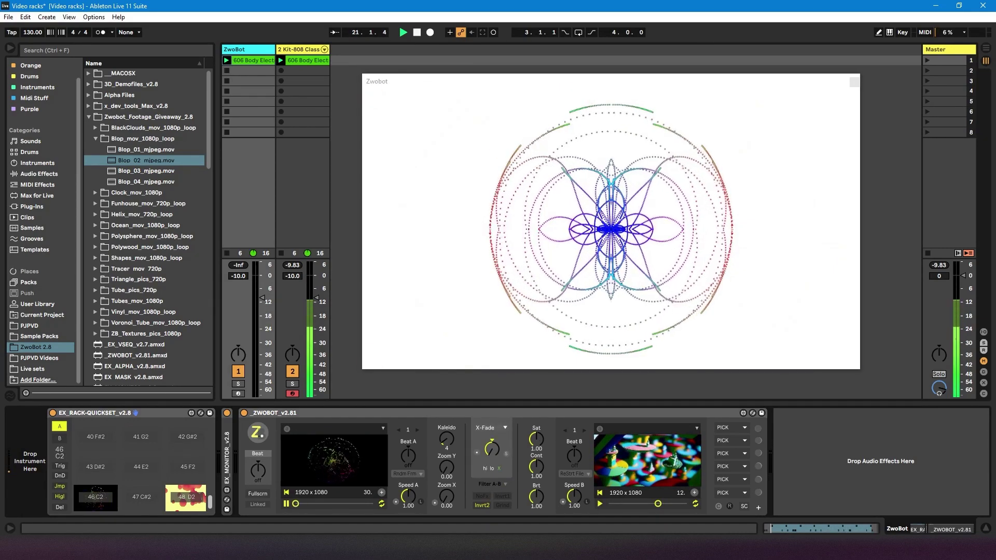
# - Drop saturation to 0.00 for a greyscale test, then reset it to 1.00
pyautogui.moveTo(537, 440); pyautogui.dragTo(536, 477)
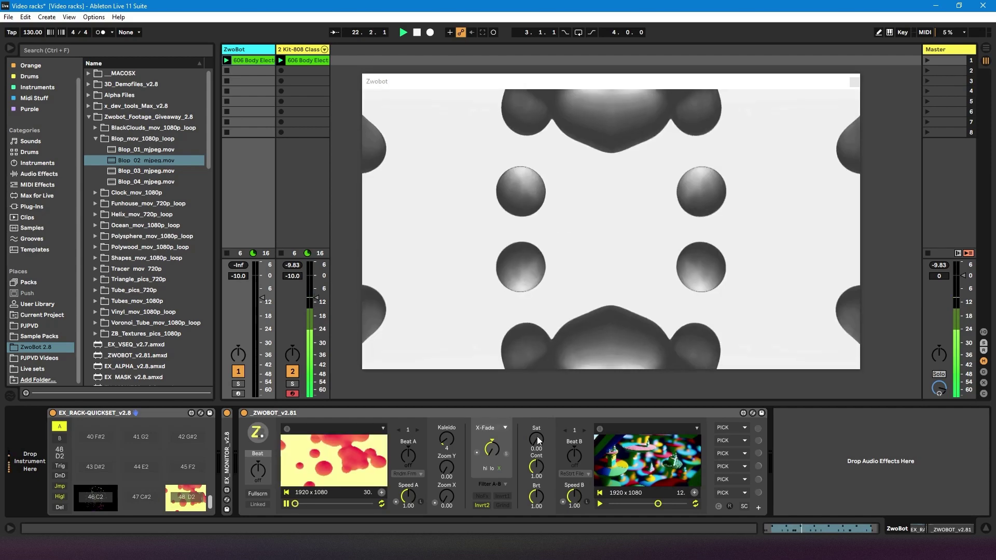
pyautogui.doubleClick(537, 438)
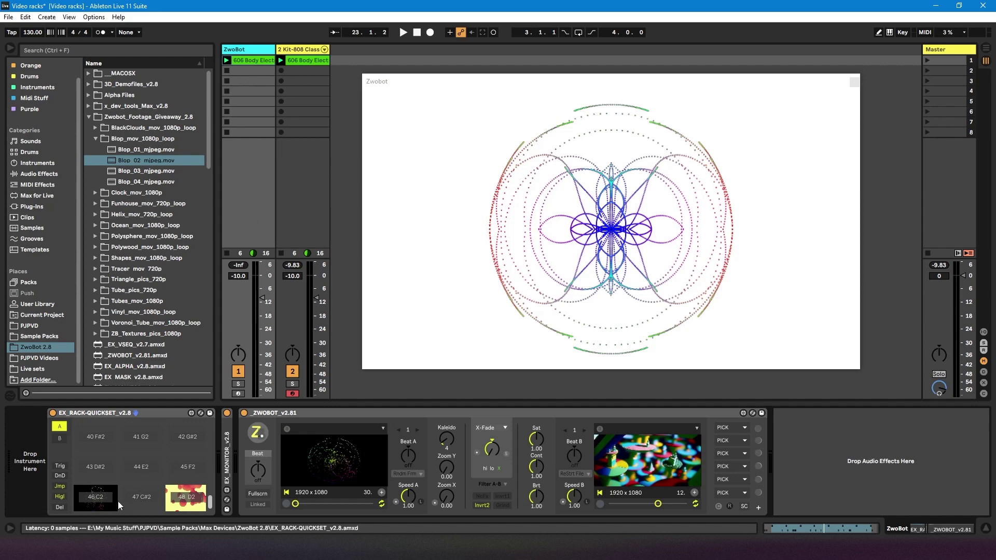
# - With Fold off in the ZwoBot clip, raise three C2 notes to E2, D#2 and C#2
pyautogui.click(252, 63)
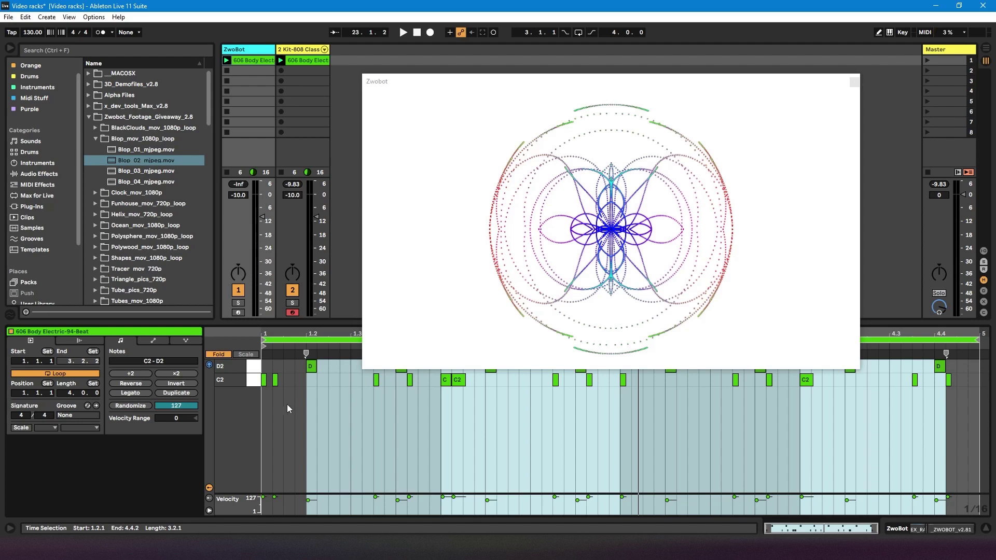
pyautogui.click(219, 355)
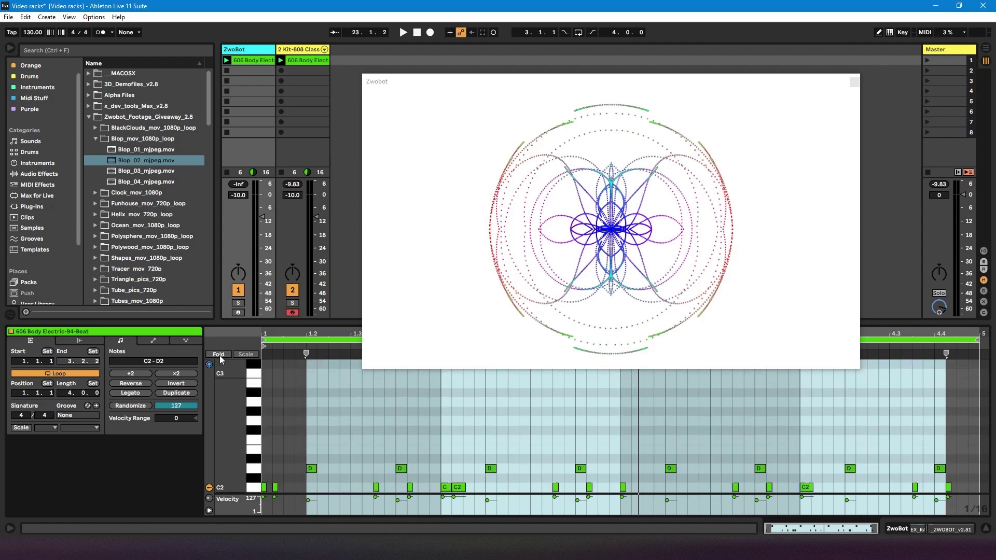
pyautogui.scroll(-3, 284, 449)
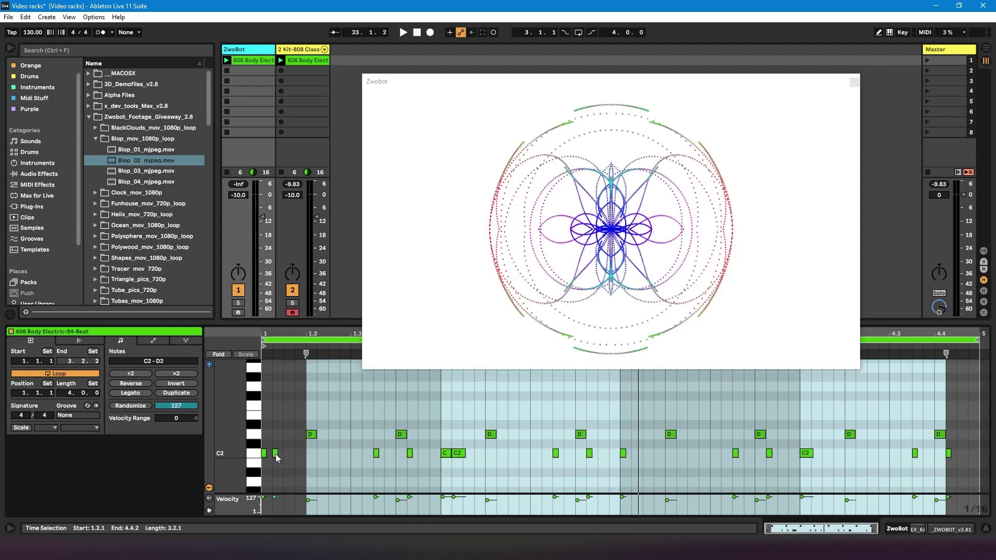
pyautogui.click(275, 455)
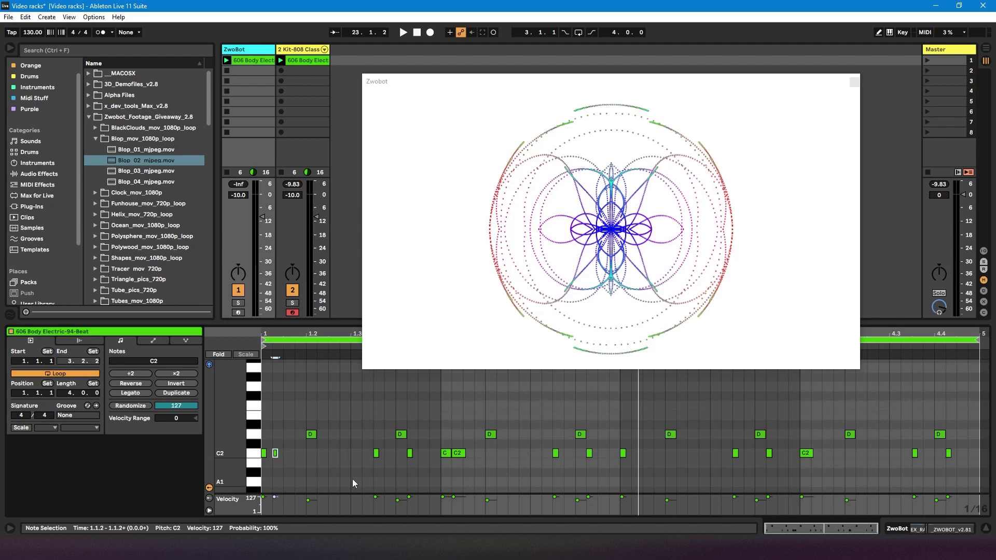
pyautogui.press('Up')
pyautogui.click(463, 453)
pyautogui.press('Up')
pyautogui.press('Up')
pyautogui.press('Up')
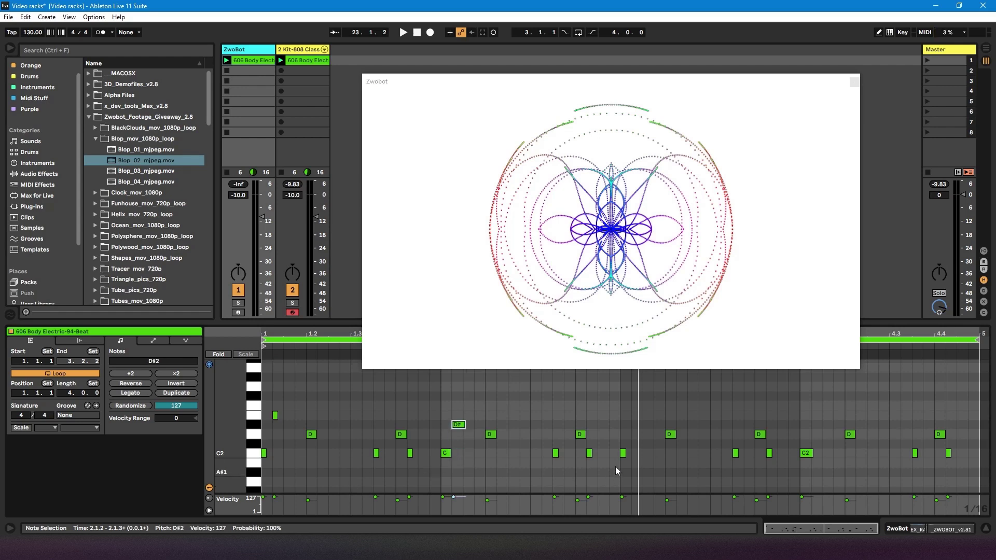
pyautogui.click(622, 454)
pyautogui.press('Up')
pyautogui.hotkey('shift', 'Tab')
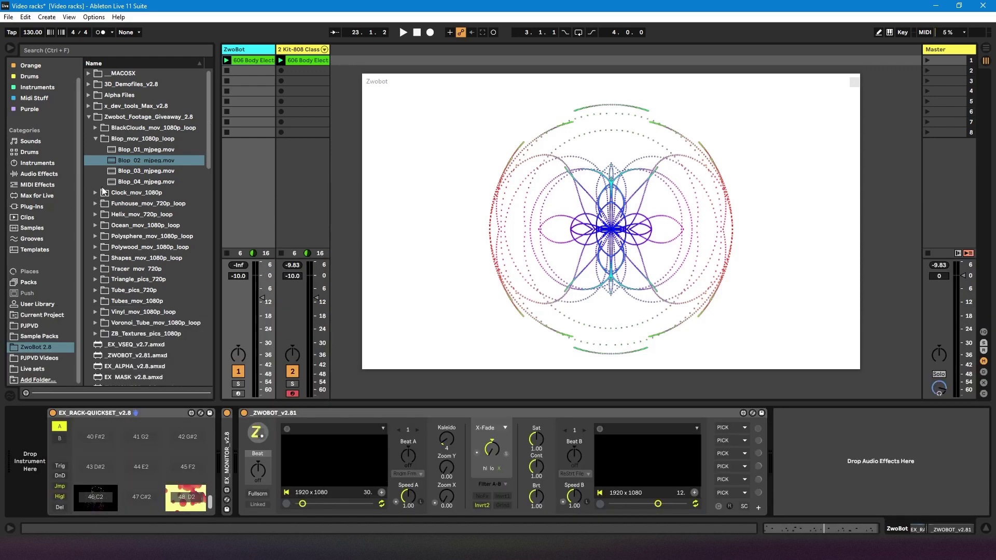
# - Load Blop_01, Blop_04 and Blop_03 onto pads D#2, C#2 and E2, disable Invrt2, and launch the scene
pyautogui.click(257, 60)
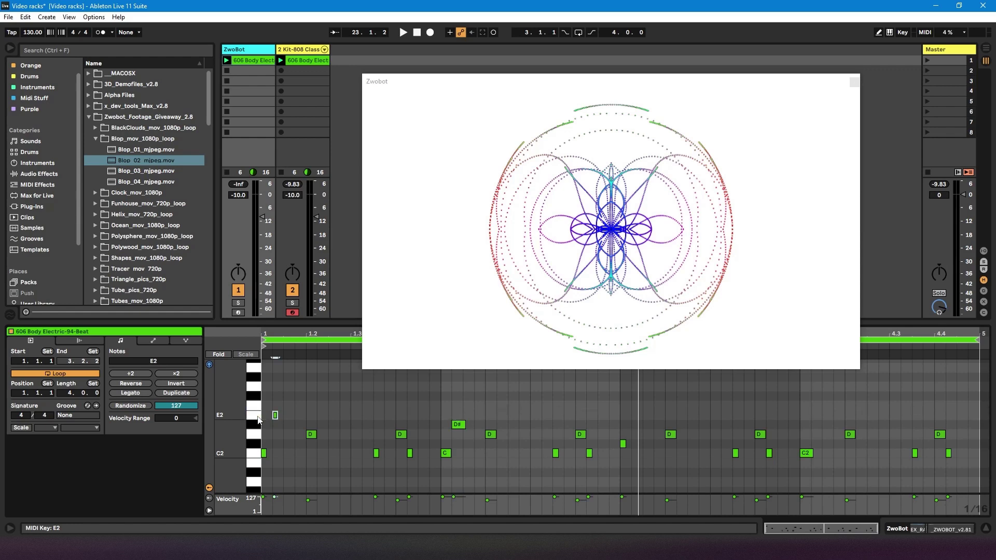
pyautogui.hotkey('shift', 'Tab')
pyautogui.moveTo(129, 151)
pyautogui.mouseDown()
pyautogui.moveTo(115, 494)
pyautogui.moveTo(101, 496)
pyautogui.mouseUp()
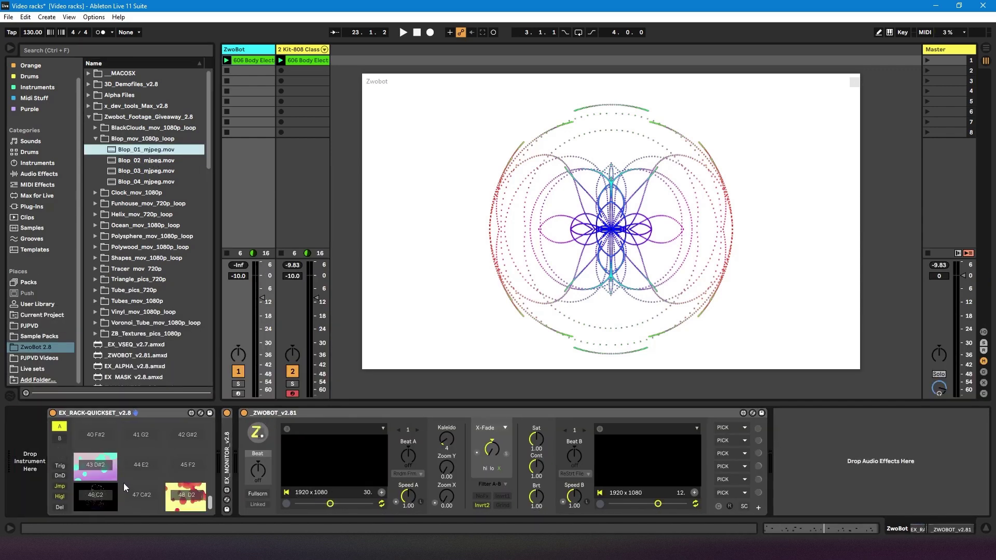
pyautogui.moveTo(130, 180); pyautogui.dragTo(148, 493)
pyautogui.moveTo(132, 161); pyautogui.dragTo(141, 464)
pyautogui.moveTo(138, 171); pyautogui.dragTo(142, 467)
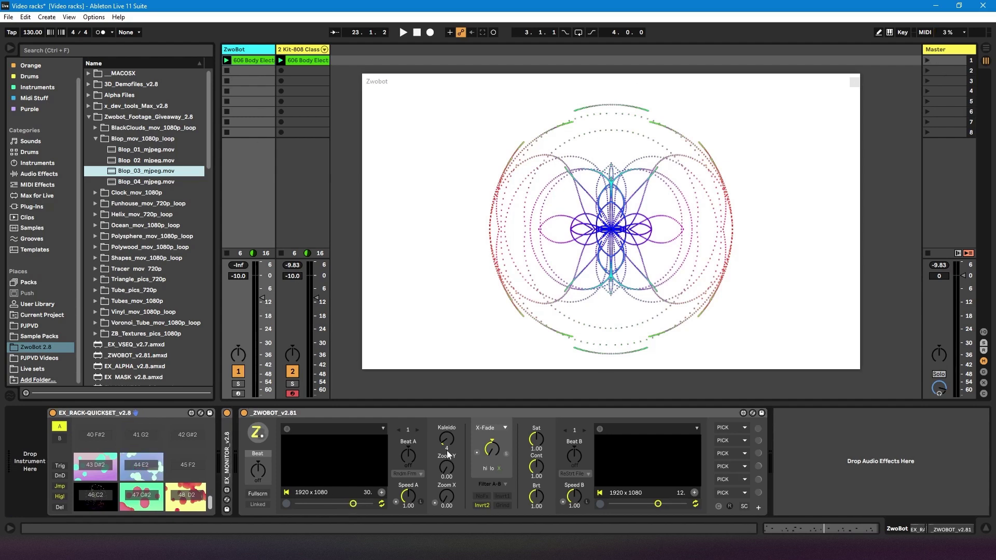
pyautogui.click(483, 495)
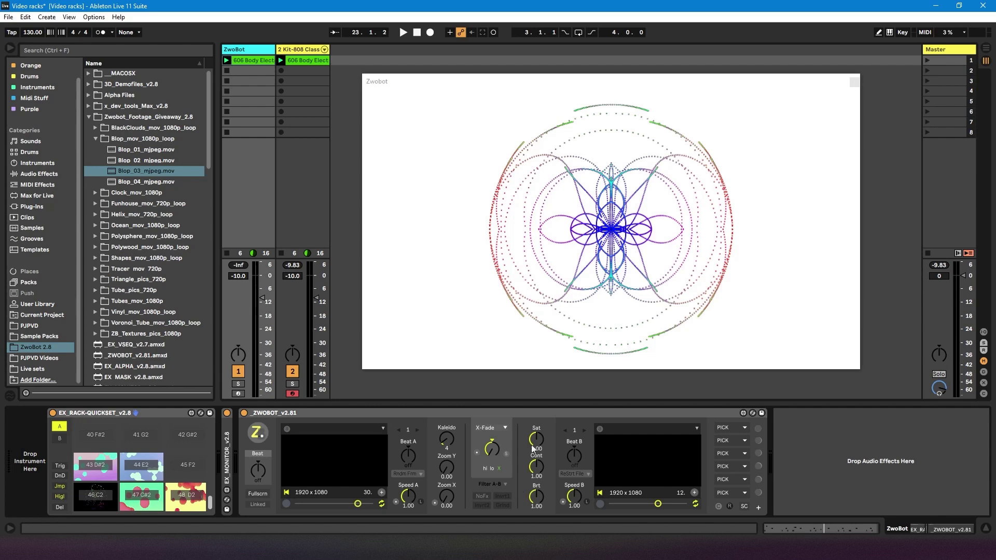
pyautogui.click(925, 61)
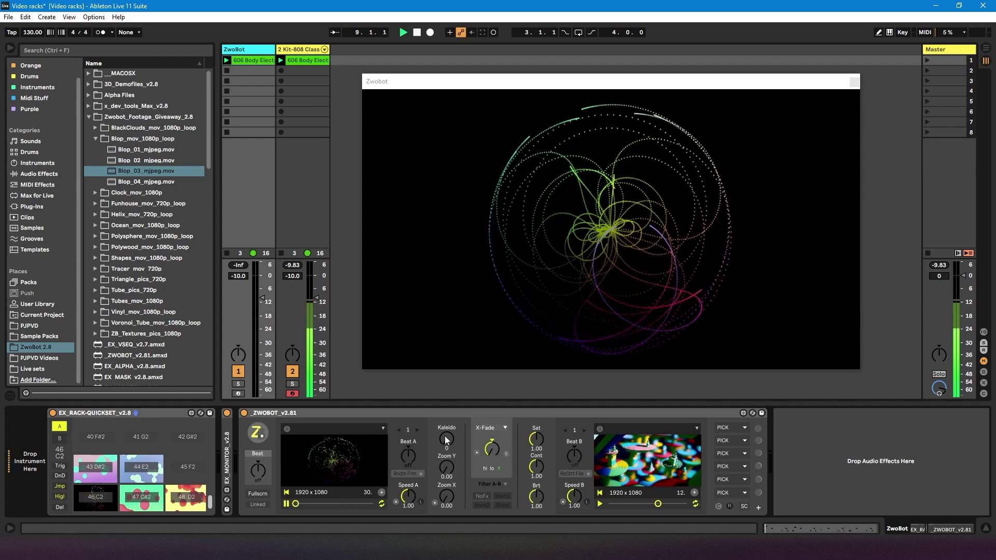
# - Stop playback and select the Maracas 808 note row in the 808 drum clip
pyautogui.press('space')
pyautogui.click(257, 61)
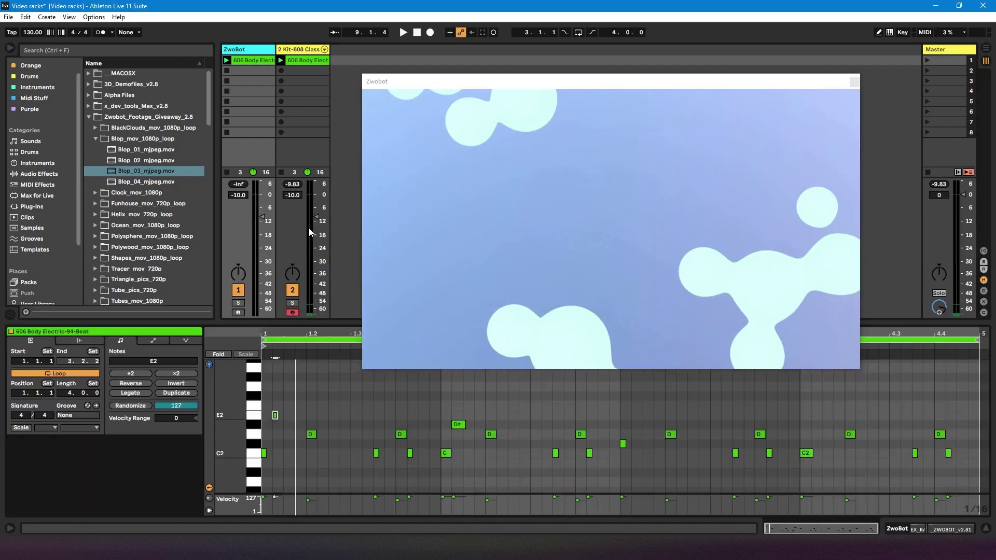
pyautogui.click(307, 60)
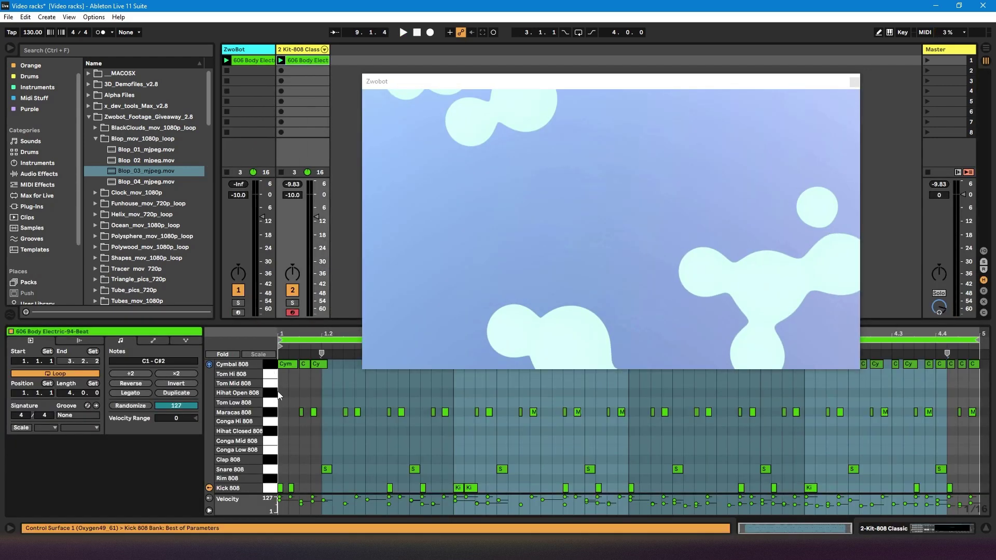
pyautogui.click(266, 415)
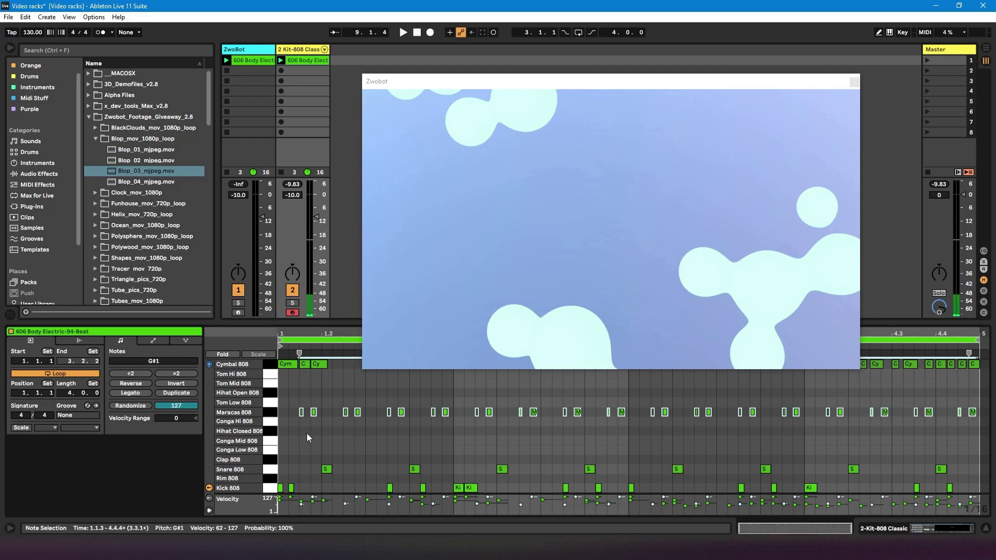
# - Paste the note row at the ZwoBot clip's start and transpose it to A2
pyautogui.click(256, 61)
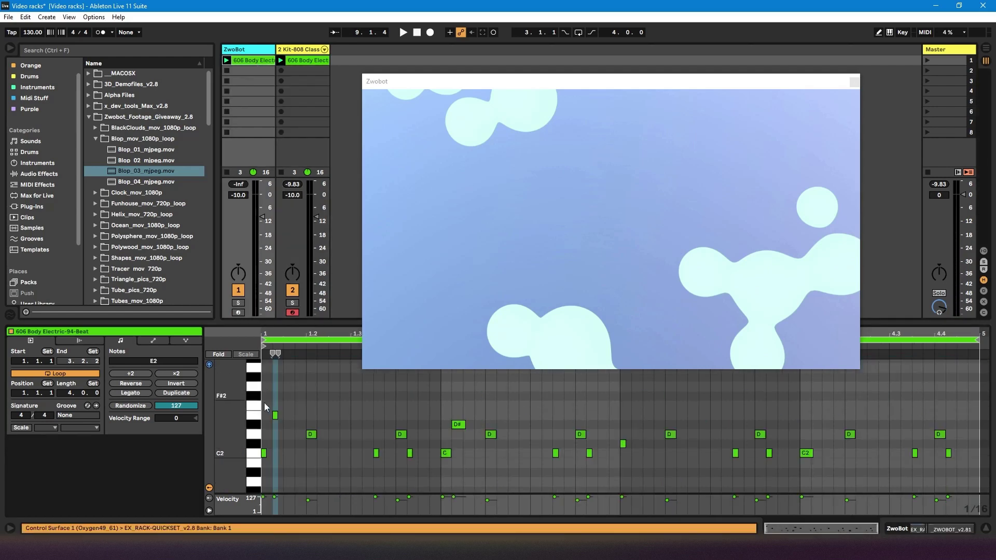
pyautogui.click(275, 459)
pyautogui.hotkey('ctrl', 'v')
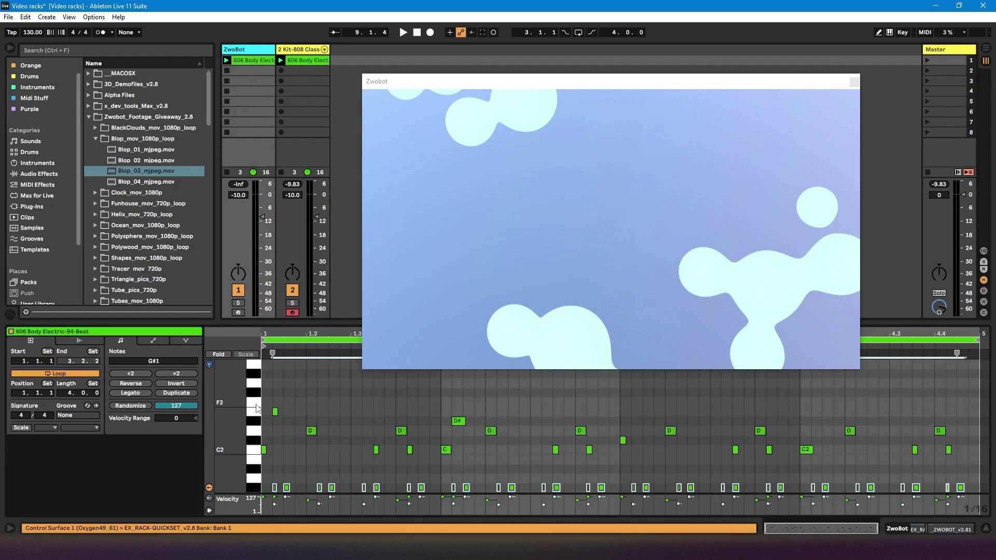
pyautogui.press('Up')
pyautogui.press('Up')
pyautogui.press('Up')
pyautogui.press('Up')
pyautogui.press('Up')
pyautogui.press('Up')
pyautogui.press('Up')
pyautogui.press('Up')
pyautogui.press('Up')
pyautogui.press('Up')
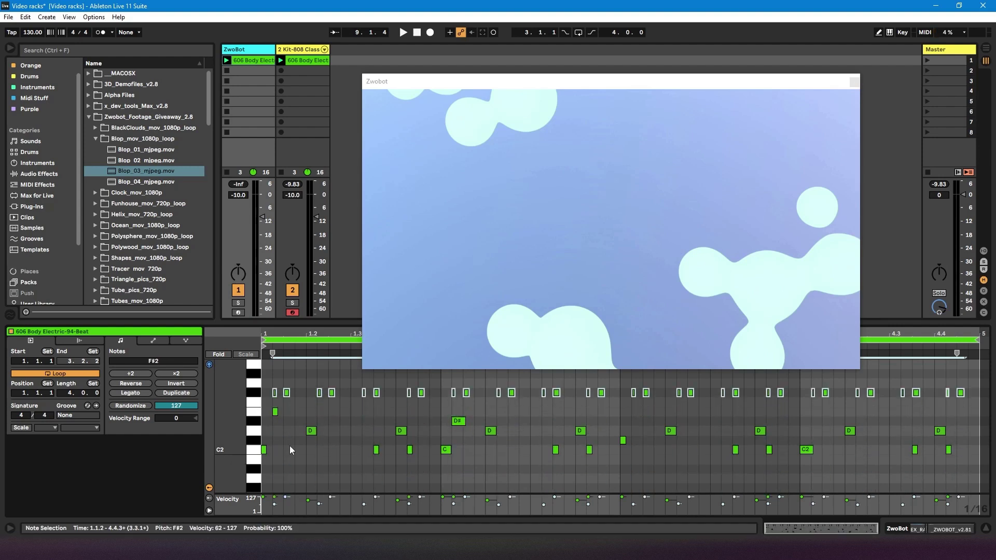
pyautogui.press('Down')
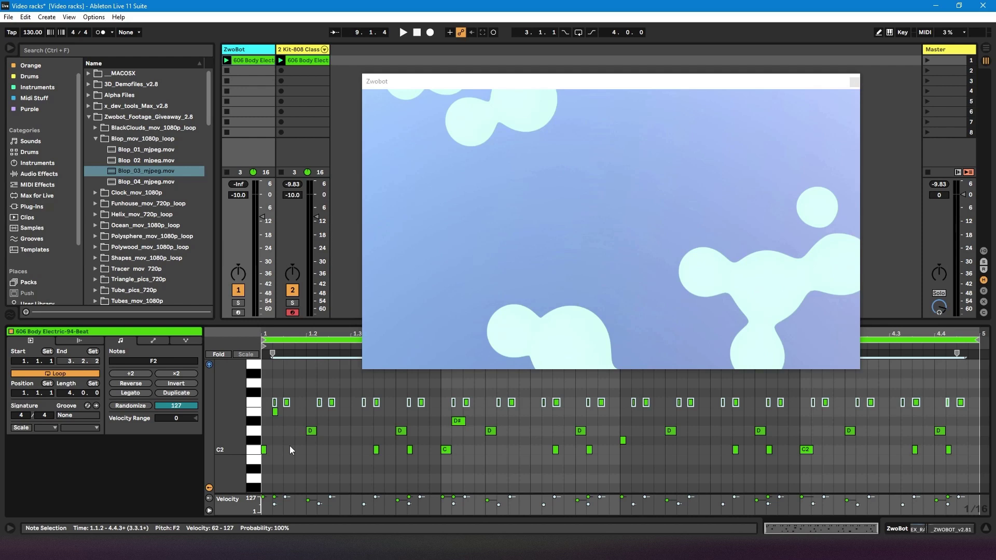
pyautogui.press('Up')
pyautogui.press('Up')
pyautogui.press('Up')
pyautogui.press('Up')
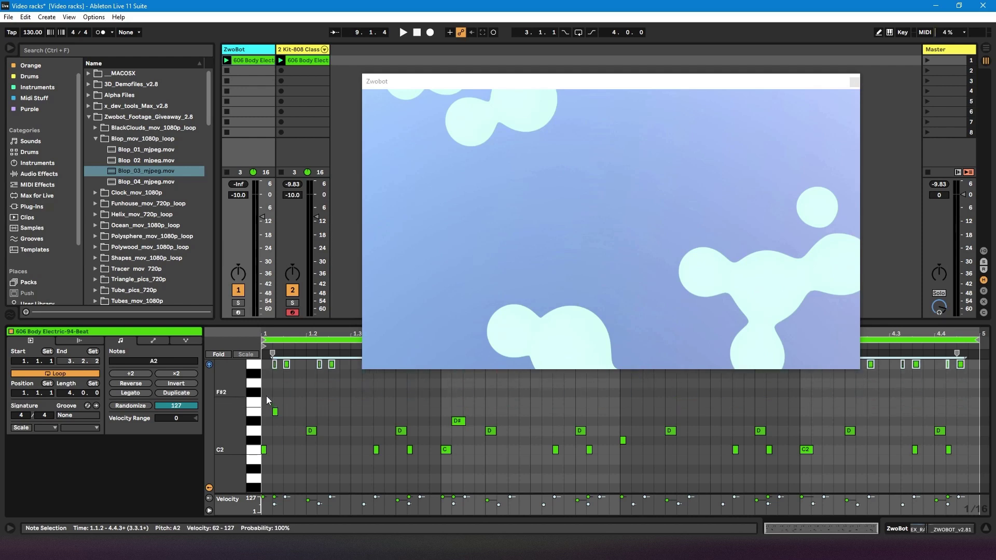
pyautogui.click(256, 367)
pyautogui.hotkey('shift', 'Tab')
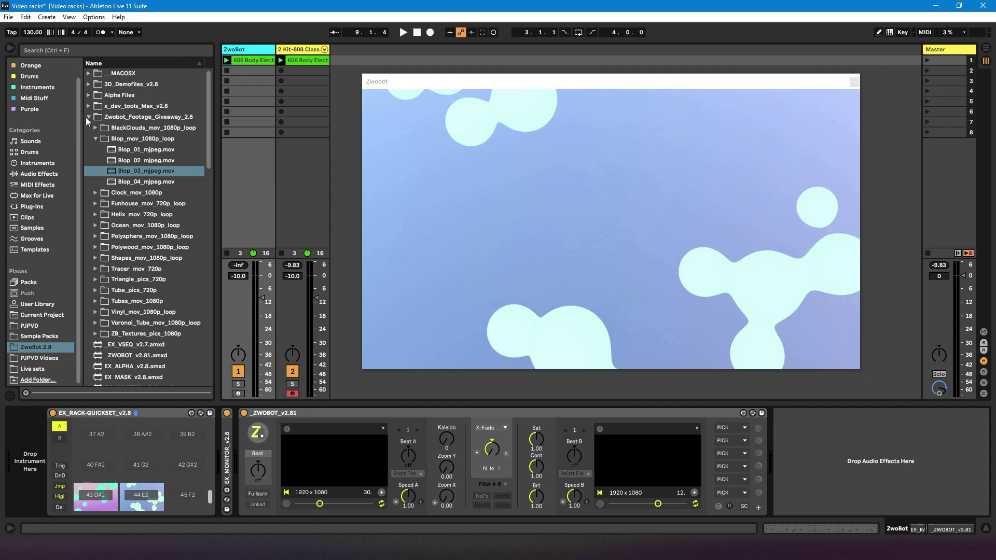
# - Load Helix_003_720p-MJPEG.mov from the Helix folder onto pad 37 A2 and launch scene 1
pyautogui.click(97, 139)
pyautogui.click(95, 139)
pyautogui.click(94, 180)
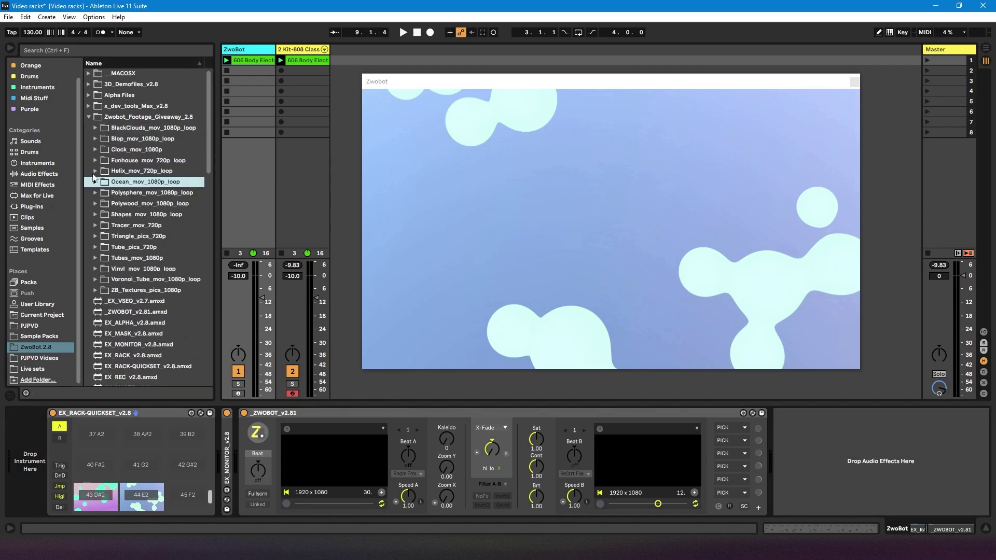
pyautogui.click(95, 171)
pyautogui.moveTo(143, 204); pyautogui.dragTo(96, 436)
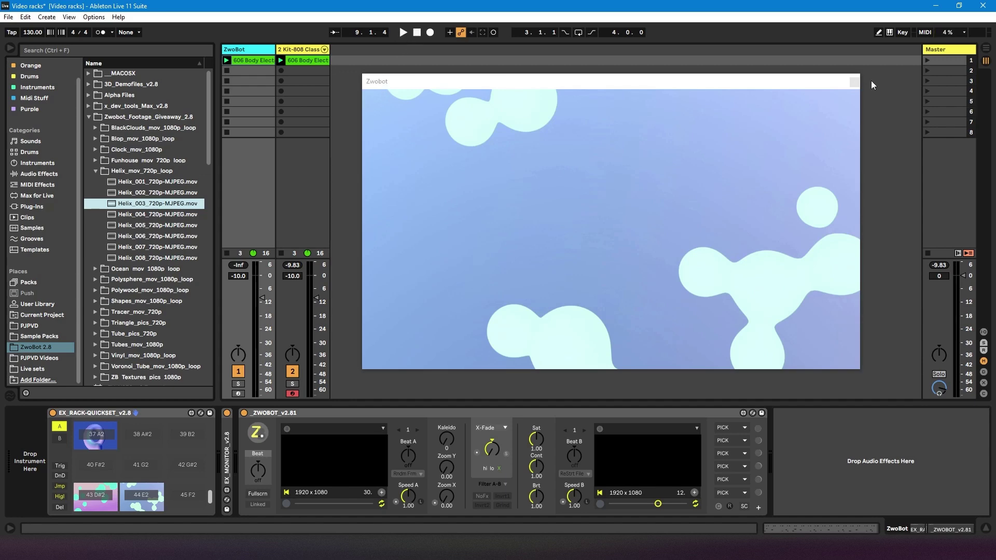
pyautogui.click(924, 61)
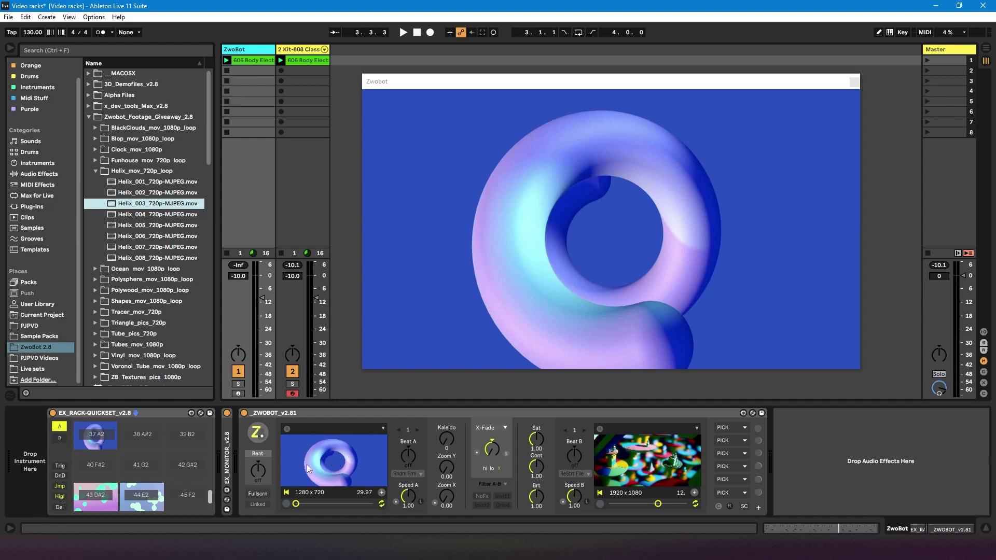
# - Set deck A's Beat mode to Rndm Frm, inspect EX_MONITOR's settings, and relaunch scene 1
pyautogui.click(409, 455)
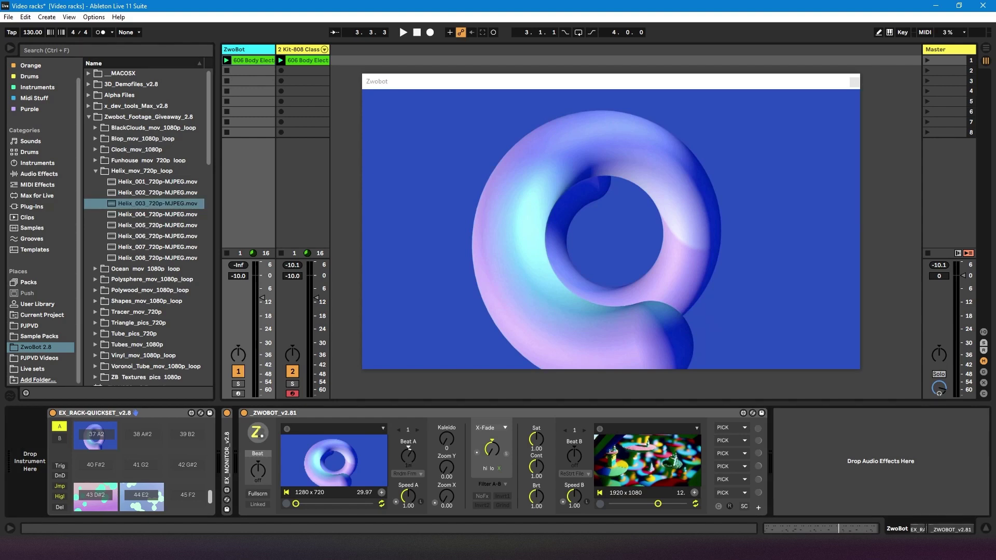
pyautogui.click(411, 474)
pyautogui.doubleClick(227, 463)
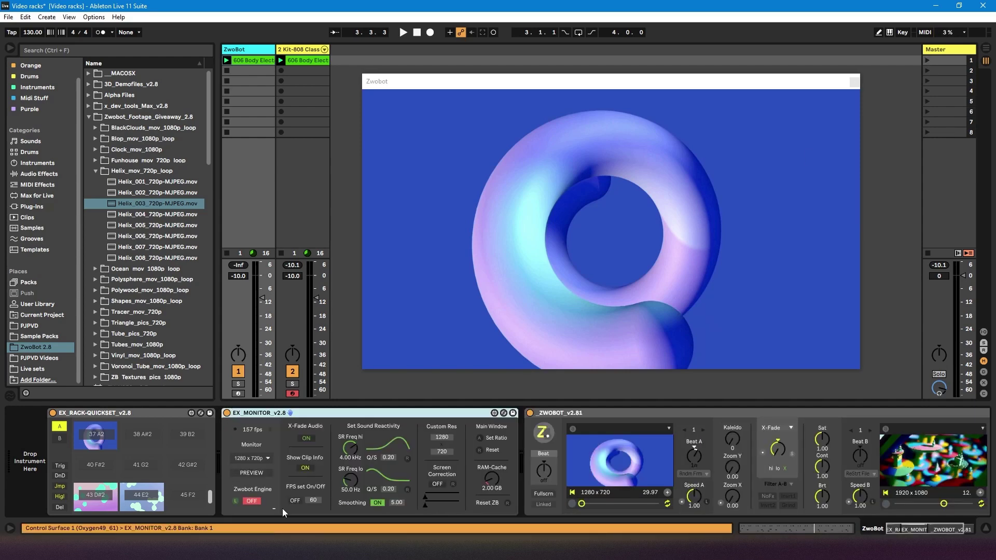
pyautogui.doubleClick(303, 416)
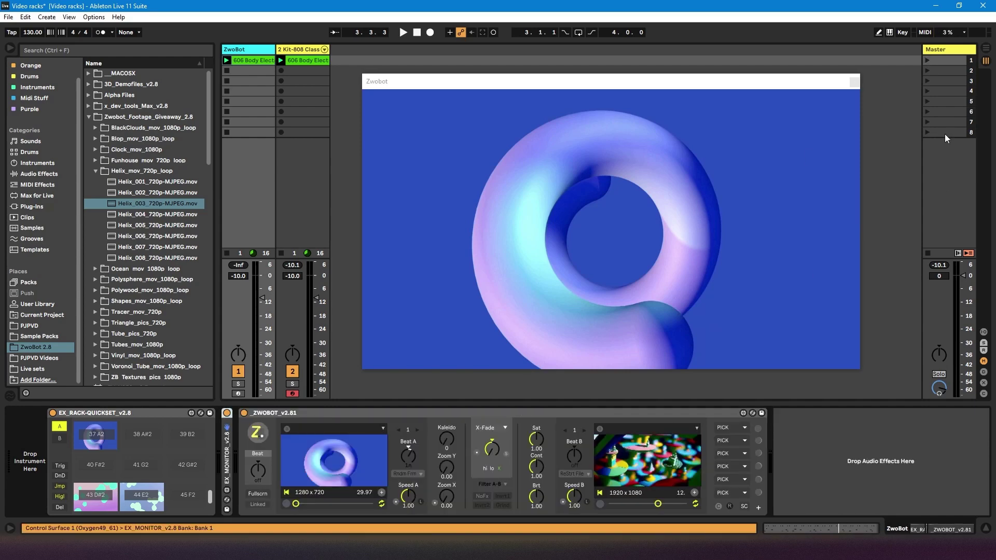
pyautogui.click(927, 60)
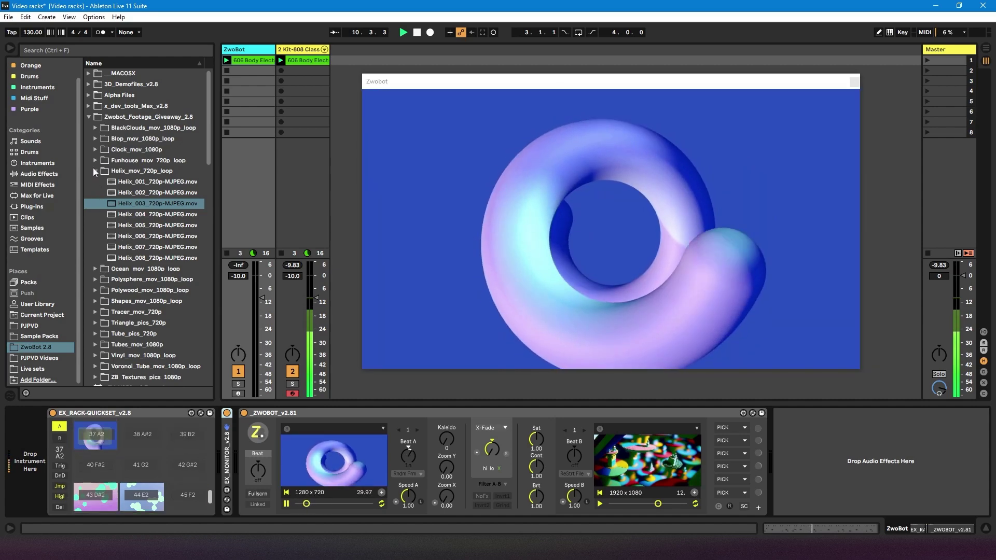
# - Replace pad 37 A2's Helix clip with Vinyl_003_1080p-MJPEG.mov and stop playback
pyautogui.click(96, 171)
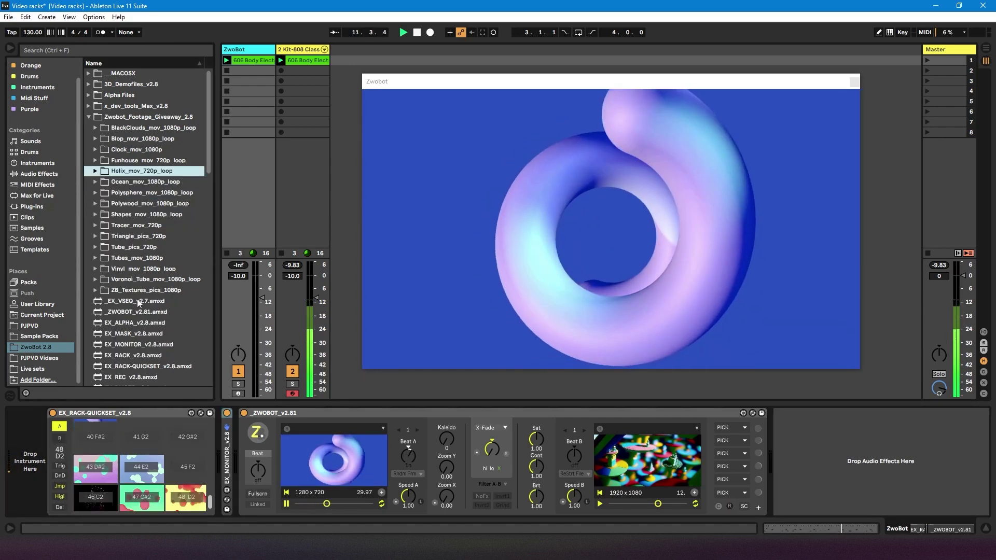
pyautogui.click(95, 269)
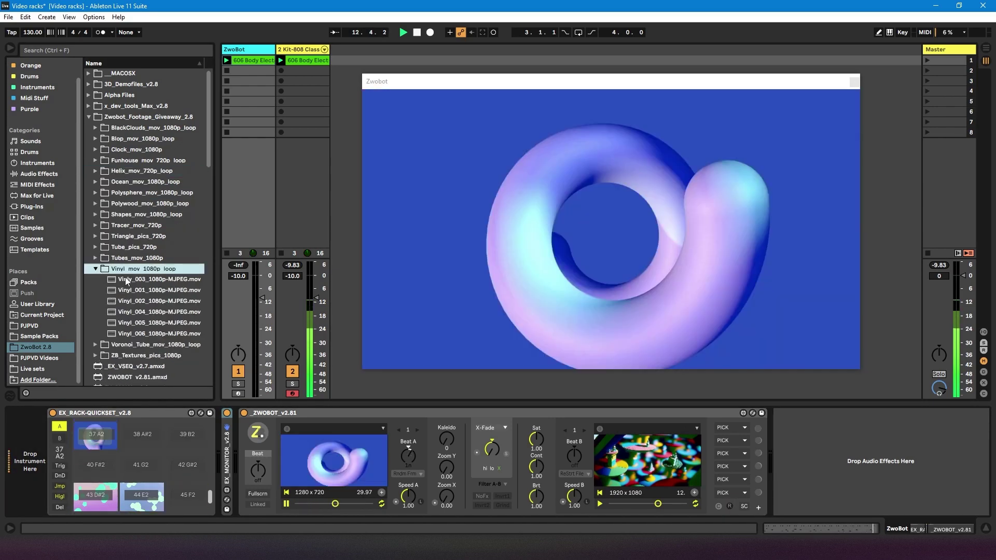
pyautogui.moveTo(156, 279); pyautogui.dragTo(91, 433)
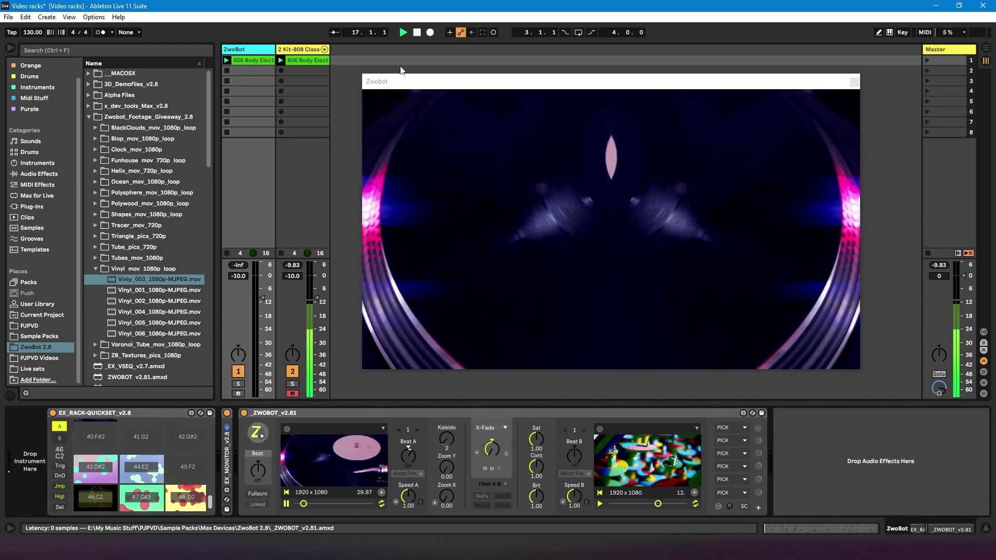
pyautogui.click(417, 33)
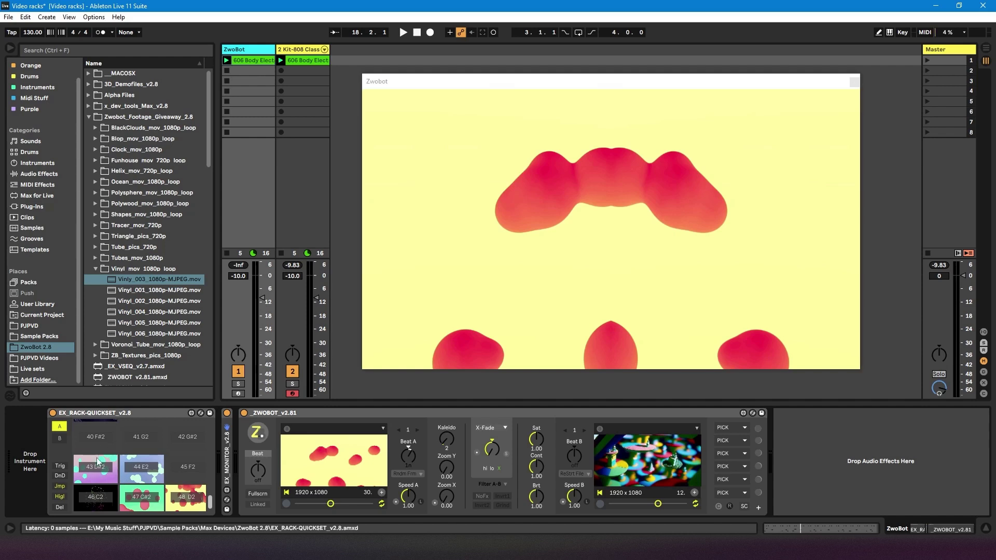
pyautogui.scroll(2, 126, 478)
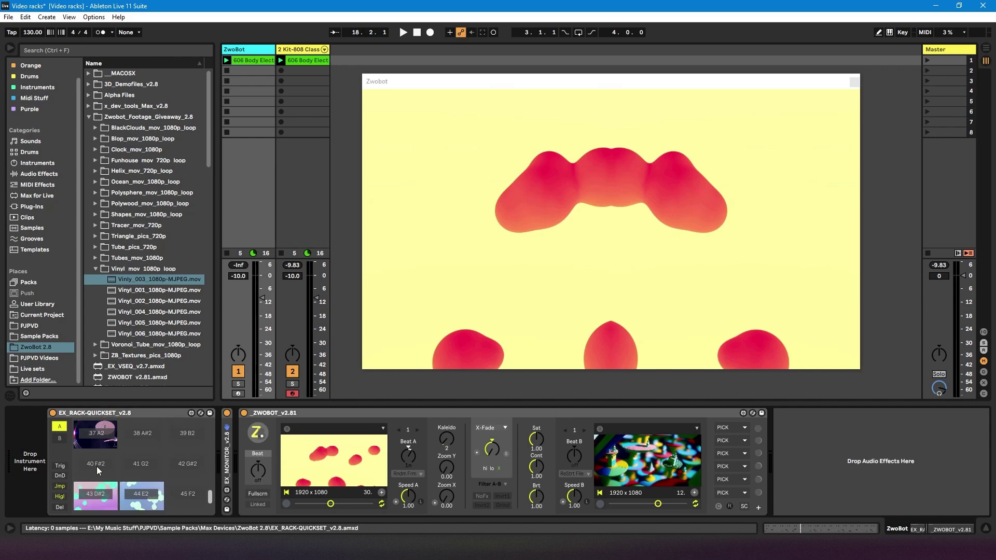
pyautogui.scroll(-2, 118, 481)
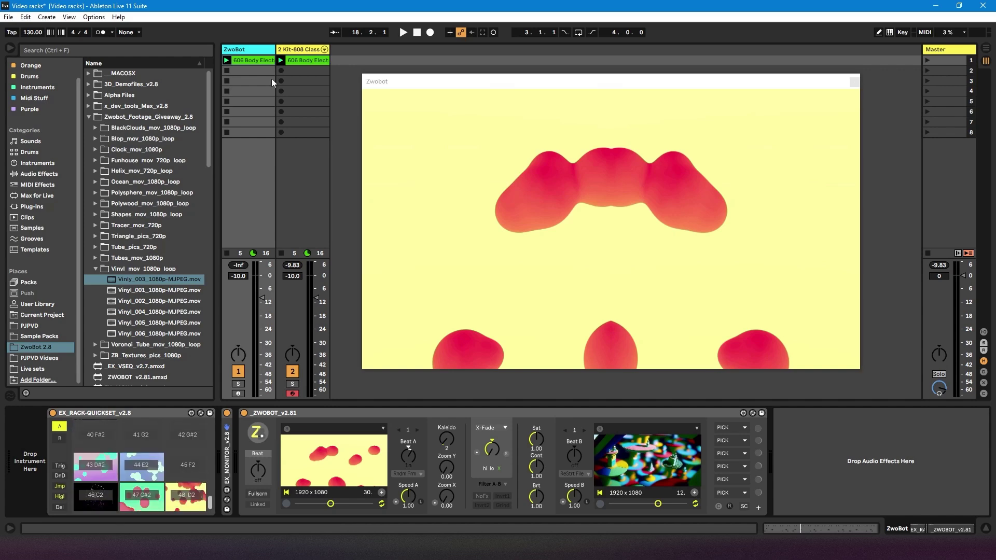
# - Delete the pasted A2 note row and move the E2 note at 1.1.2 up to A2
pyautogui.doubleClick(254, 57)
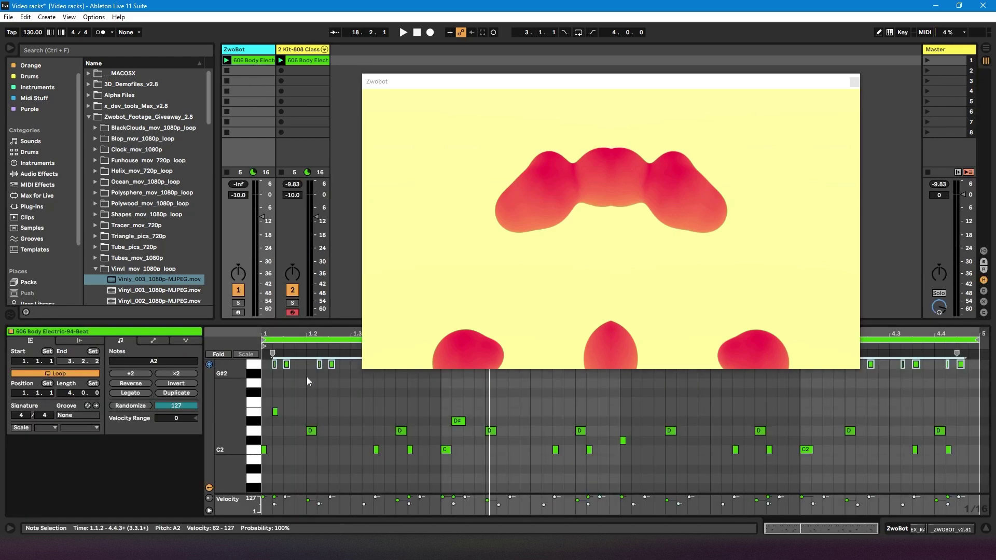
pyautogui.press('Delete')
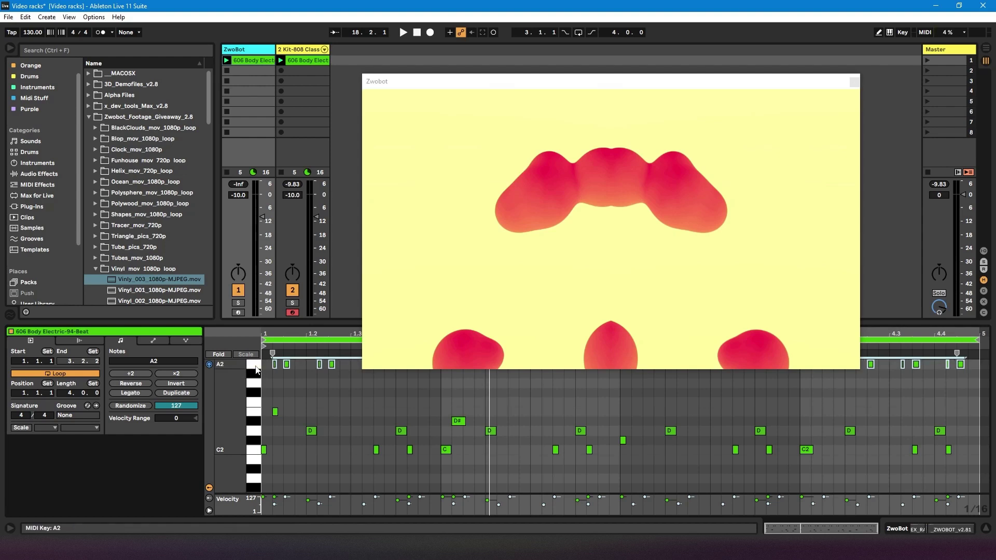
pyautogui.click(254, 413)
pyautogui.click(276, 412)
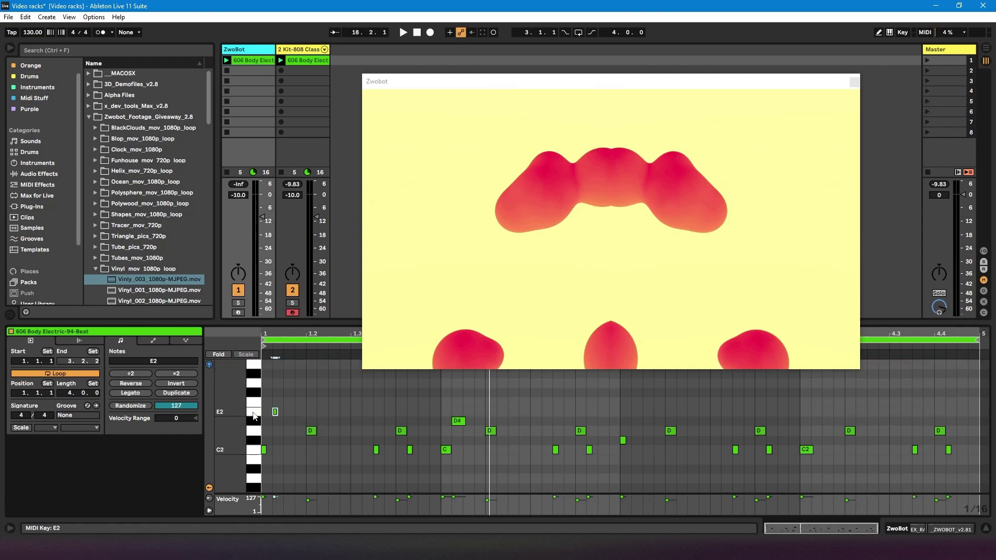
pyautogui.press('Up')
pyautogui.press('Up')
pyautogui.press('Up')
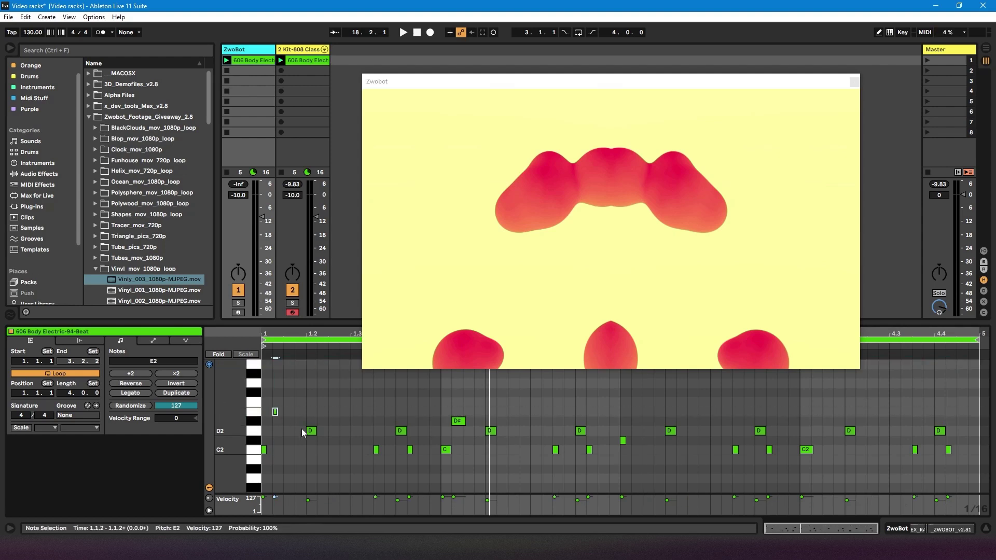
pyautogui.press('Up')
pyautogui.press('Up')
pyautogui.hotkey('shift', 'Tab')
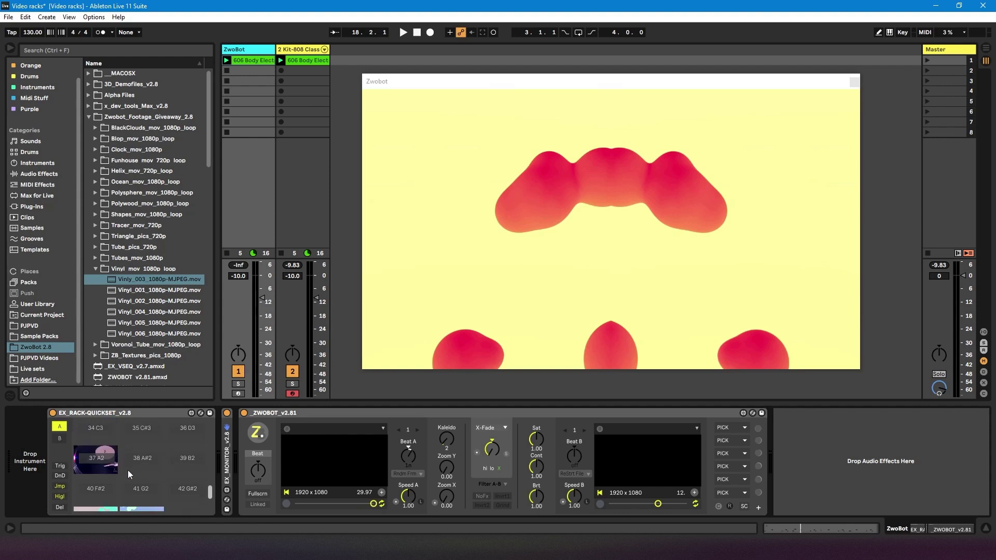
# - Review the rack's pads, then launch the ZwoBot clip so the beat cycles the video clips
pyautogui.scroll(2, 127, 469)
pyautogui.scroll(-3, 123, 465)
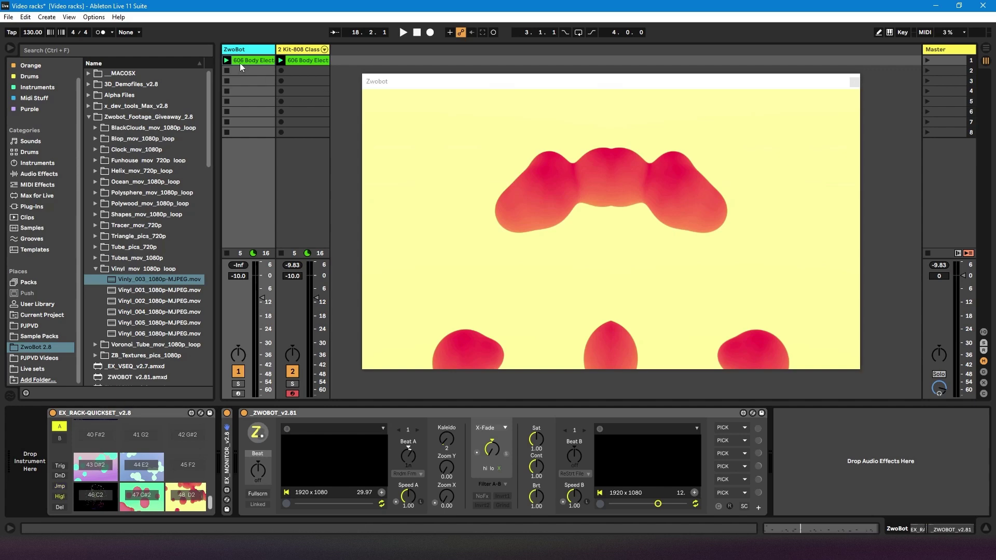
pyautogui.click(400, 34)
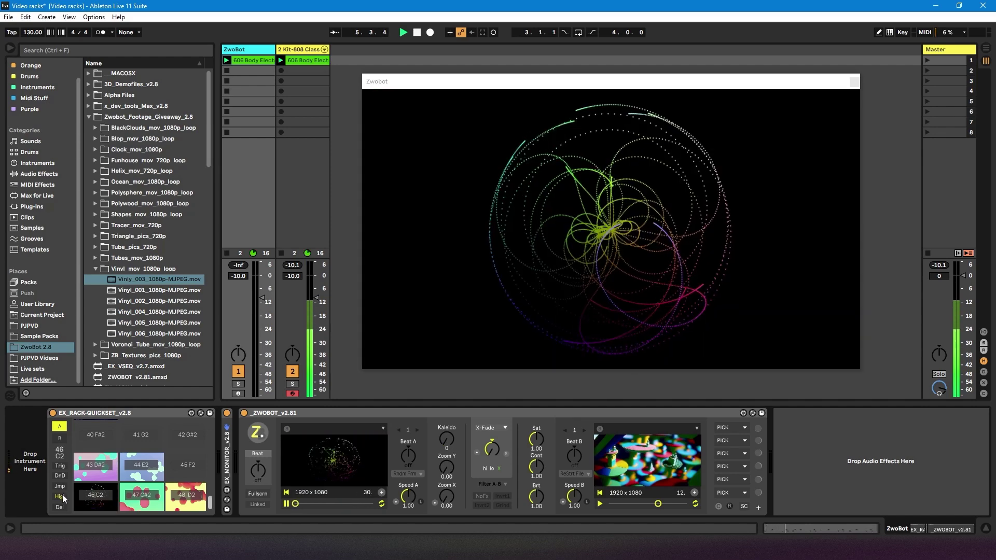
# - Enable Jmp in the EX_RACK-QUICKSET device and review the loaded pads, including pad 37 A2
pyautogui.click(60, 486)
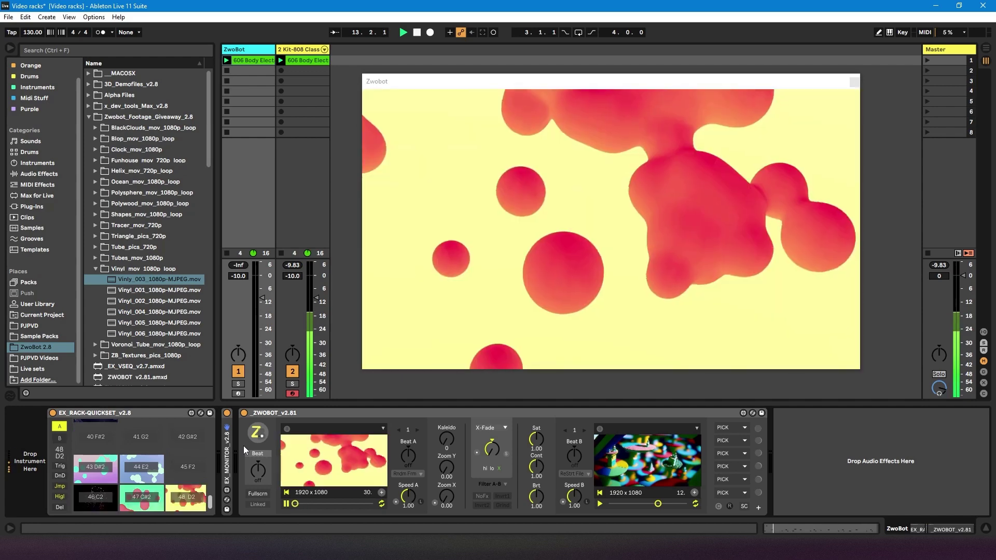
pyautogui.scroll(3, 126, 454)
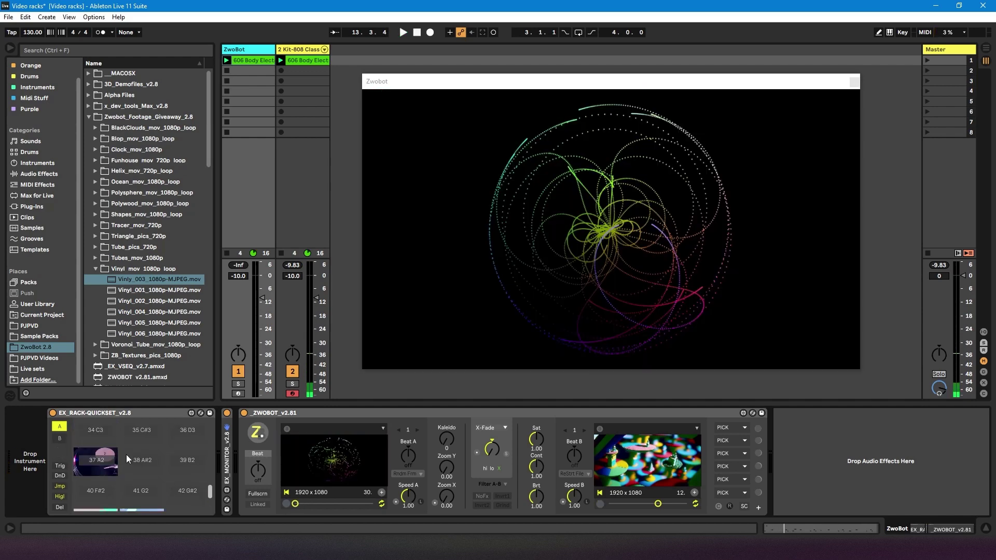
pyautogui.scroll(1, 122, 467)
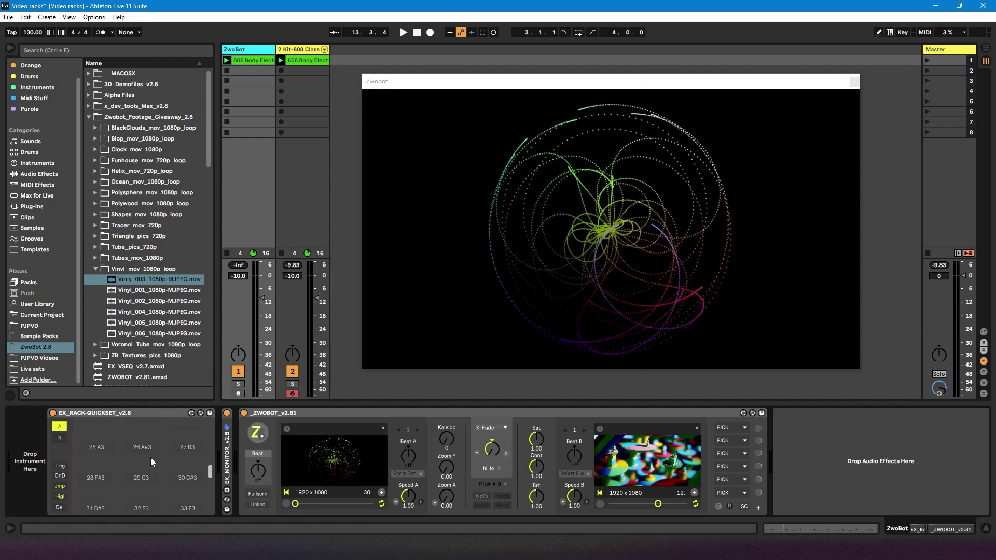
pyautogui.scroll(-5, 147, 451)
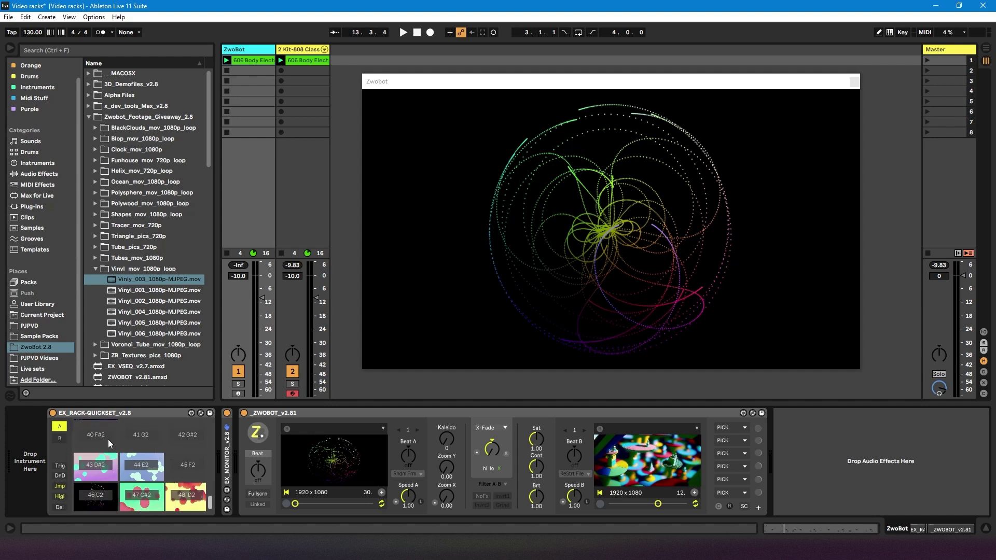